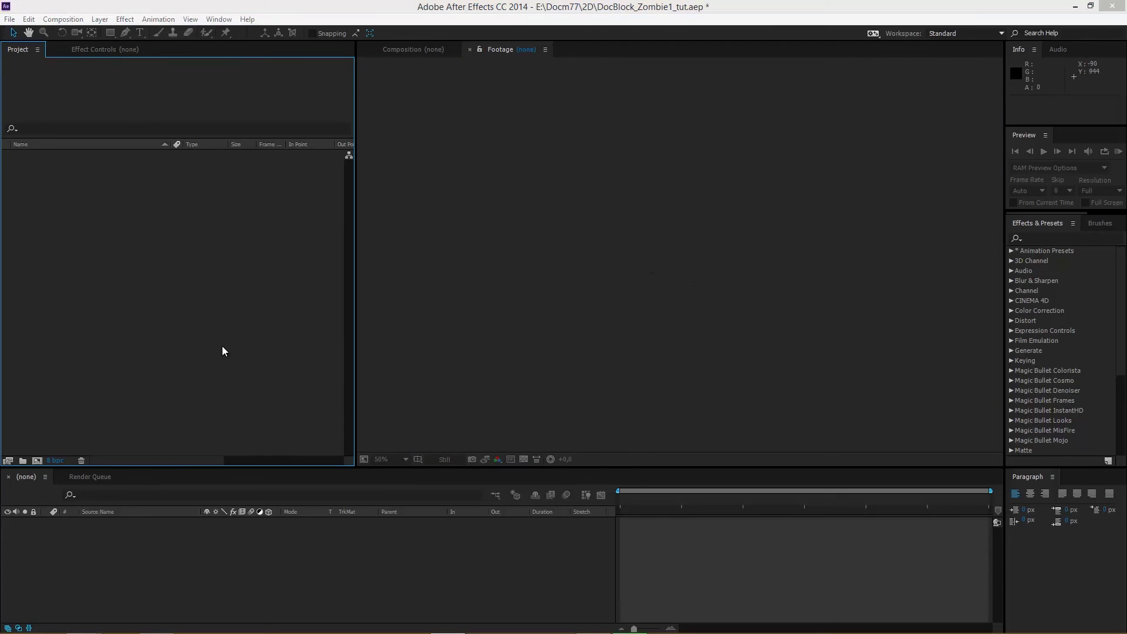
- Import Zombie_tut.mov, create a composition from it and preview the clip in the timeline
{"action": "double_click", "coordinate": [222, 347]}
{"action": "left_click", "coordinate": [192, 214]}
{"action": "left_click", "coordinate": [878, 590]}
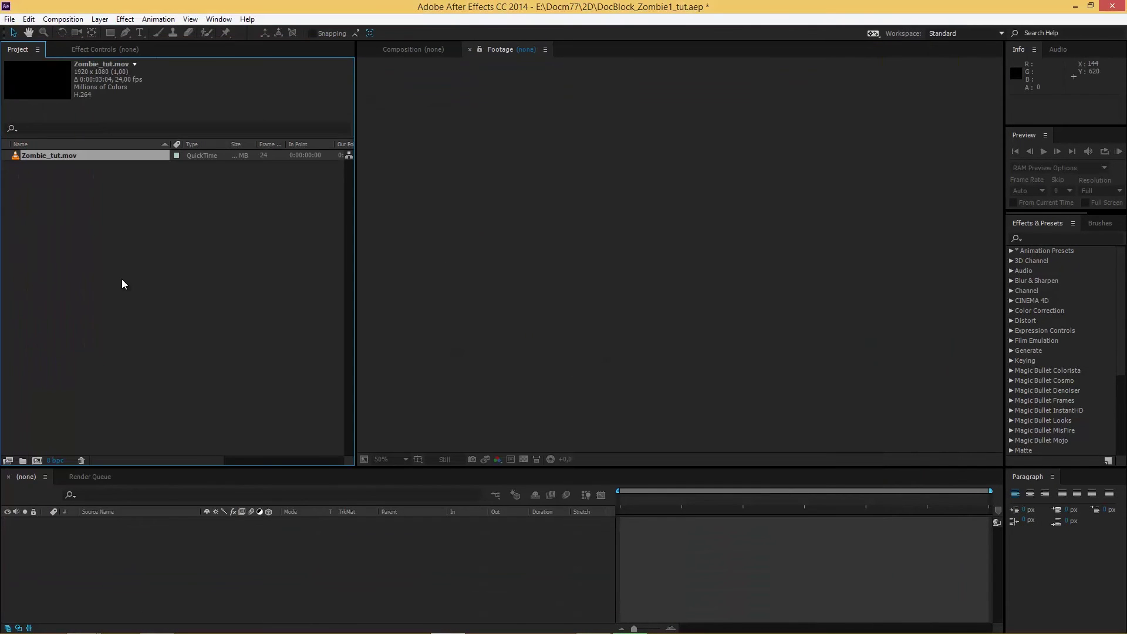
{"action": "left_click_drag", "start_coordinate": [47, 156], "coordinate": [111, 540]}
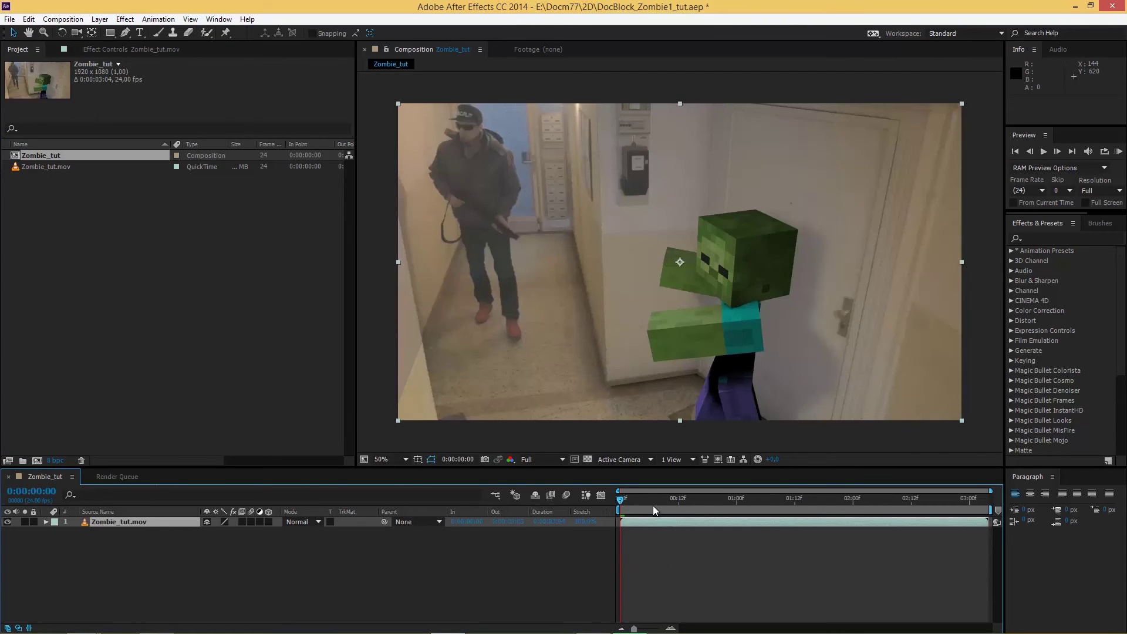
{"action": "left_click_drag", "start_coordinate": [655, 503], "coordinate": [954, 509]}
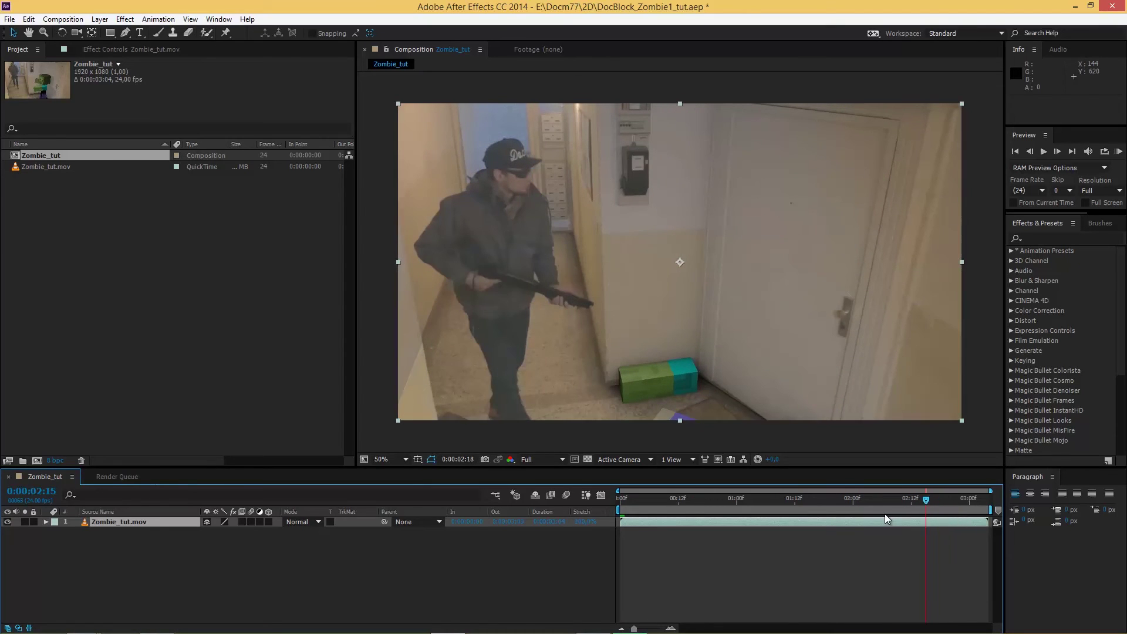
{"action": "key", "text": "space"}
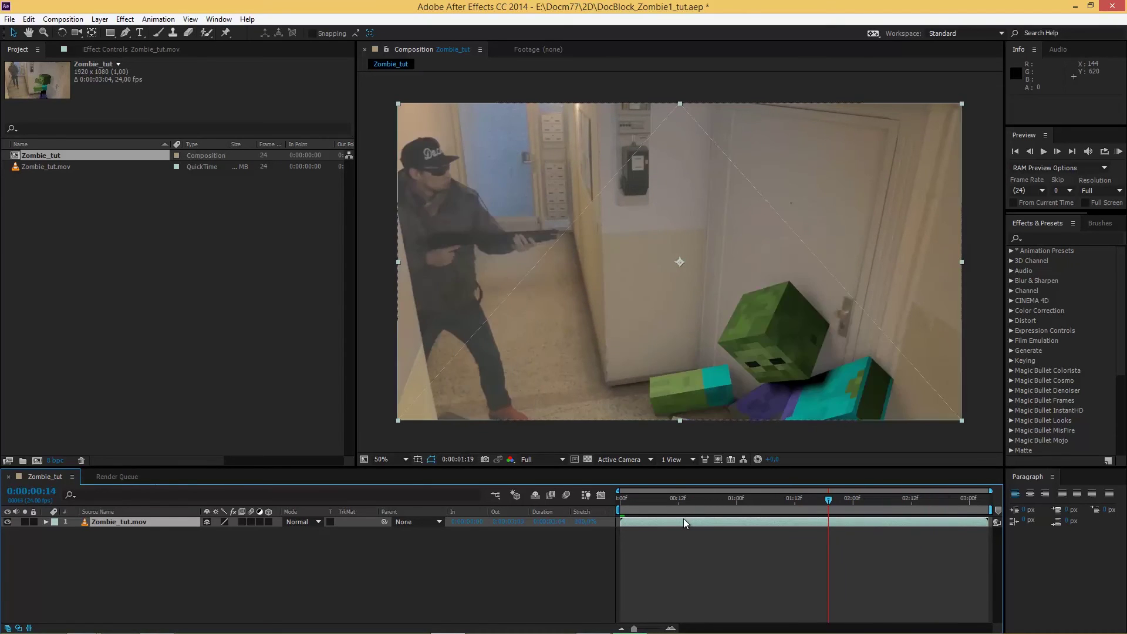
- Import Zombie1_tut.mov, place it above the Zombie_tut.mov layer and scrub through it back to the first frame
{"action": "left_click", "coordinate": [103, 236]}
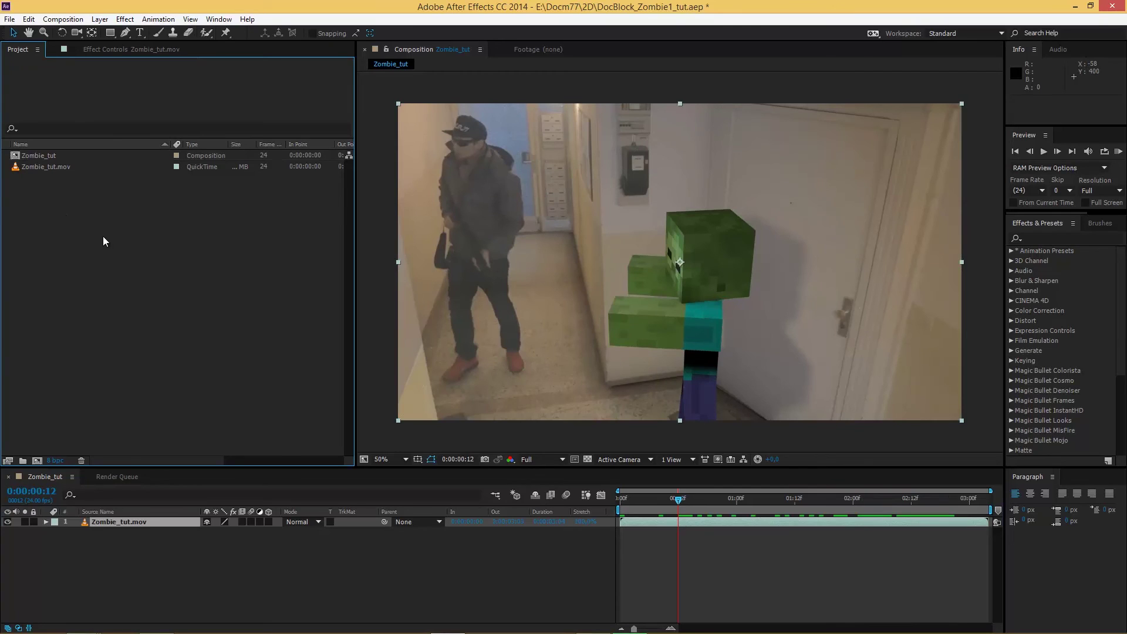
{"action": "double_click", "coordinate": [104, 236]}
{"action": "left_click", "coordinate": [184, 229]}
{"action": "left_click", "coordinate": [872, 588]}
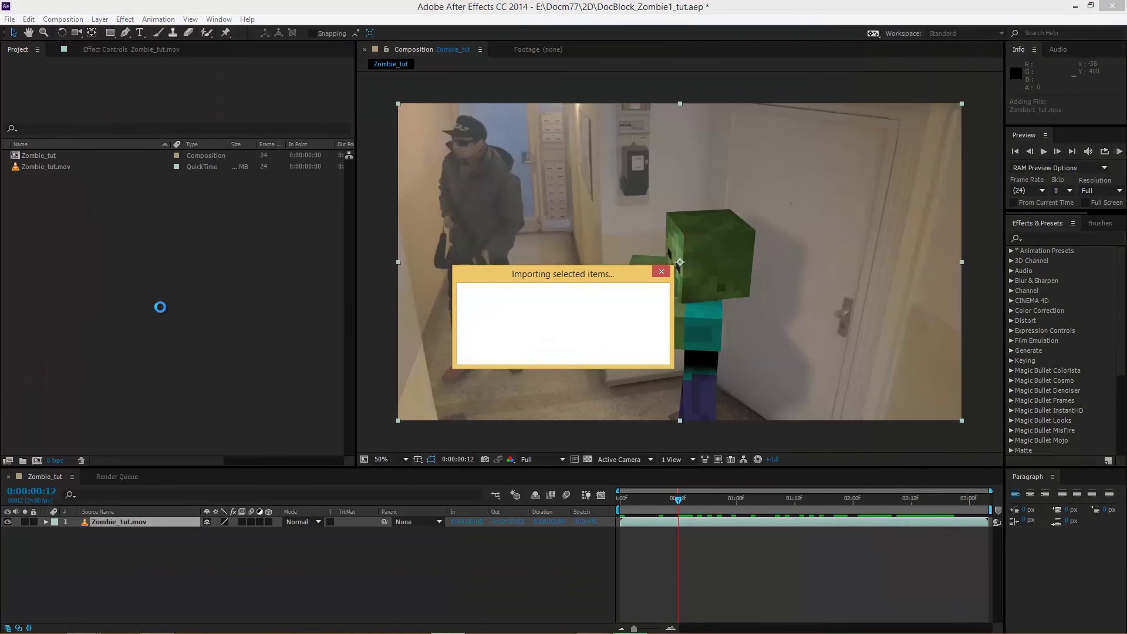
{"action": "left_click_drag", "start_coordinate": [64, 179], "coordinate": [114, 517]}
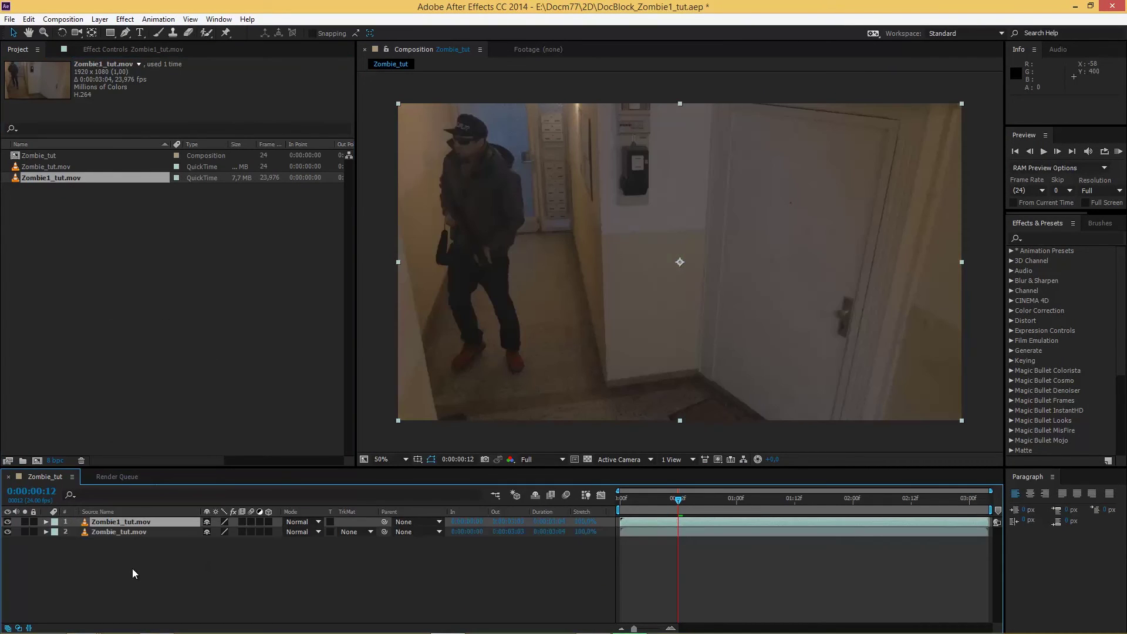
{"action": "left_click", "coordinate": [112, 522]}
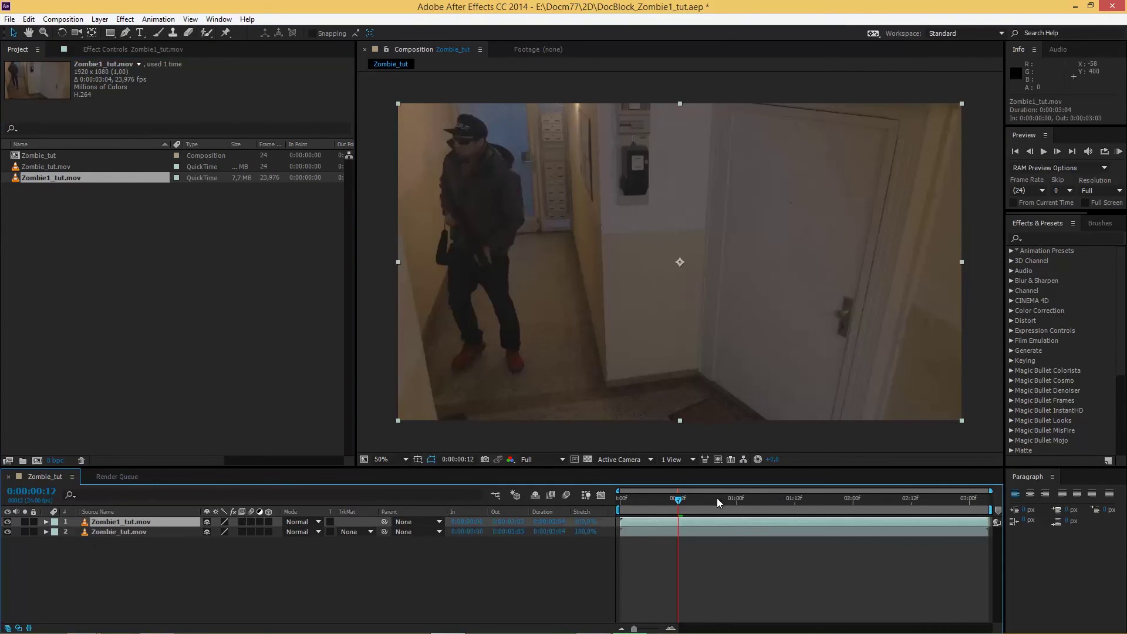
{"action": "left_click_drag", "start_coordinate": [737, 501], "coordinate": [588, 508]}
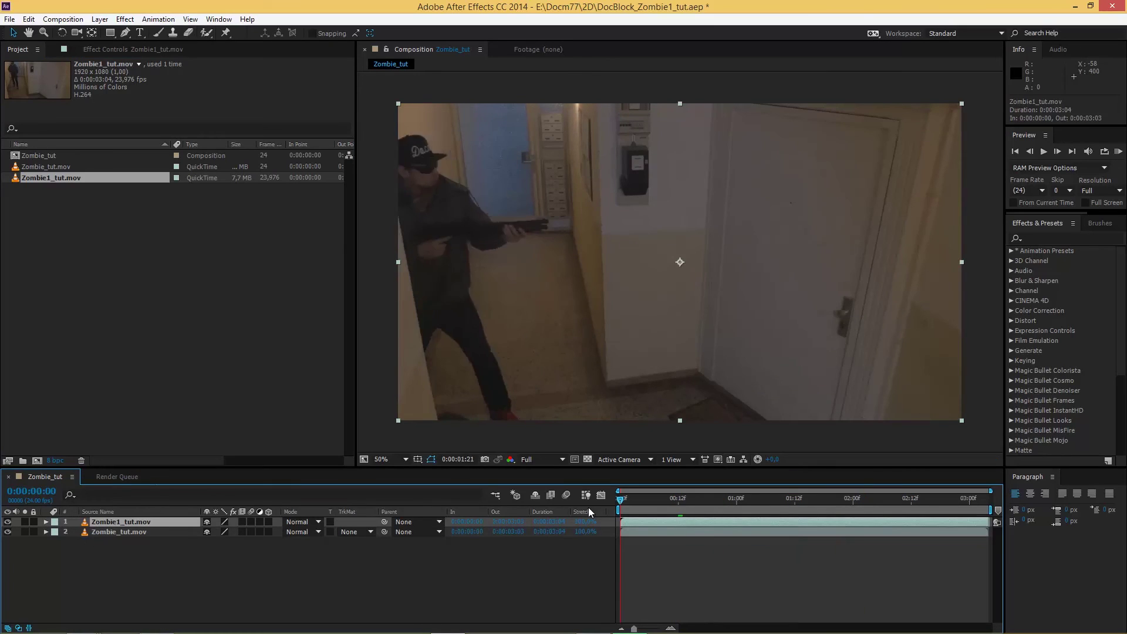
- Hide the Zombie1_tut.mov layer and apply the Levels effect to the Zombie_tut.mov layer
{"action": "left_click", "coordinate": [8, 522]}
{"action": "left_click", "coordinate": [119, 532]}
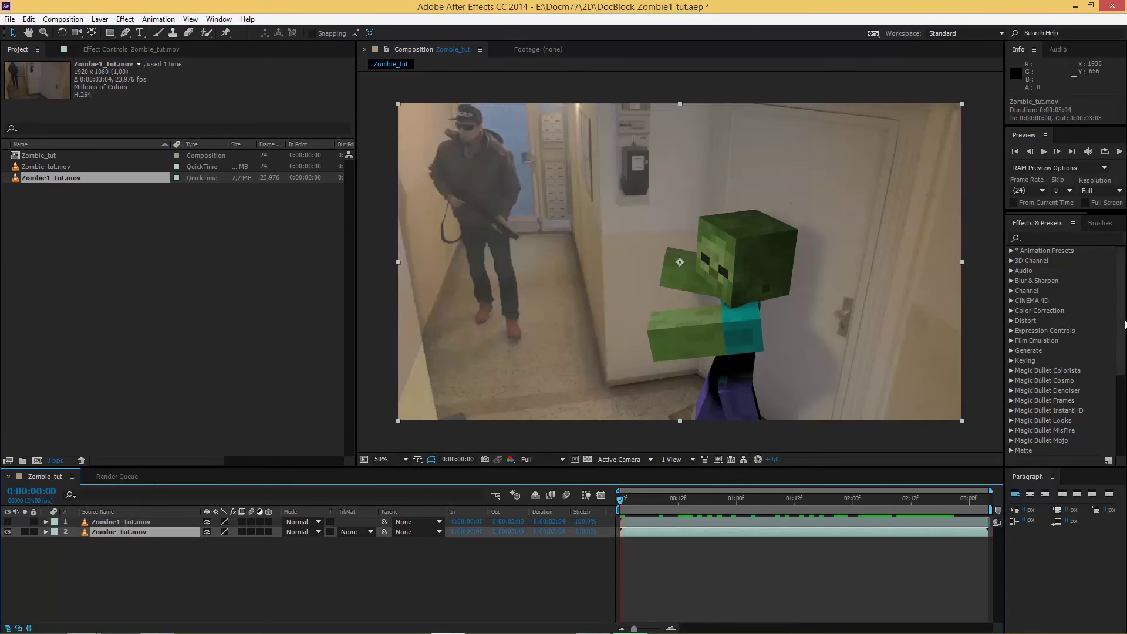
{"action": "left_click", "coordinate": [1034, 235]}
{"action": "type", "text": "levels"}
{"action": "left_click_drag", "start_coordinate": [1043, 312], "coordinate": [148, 532]}
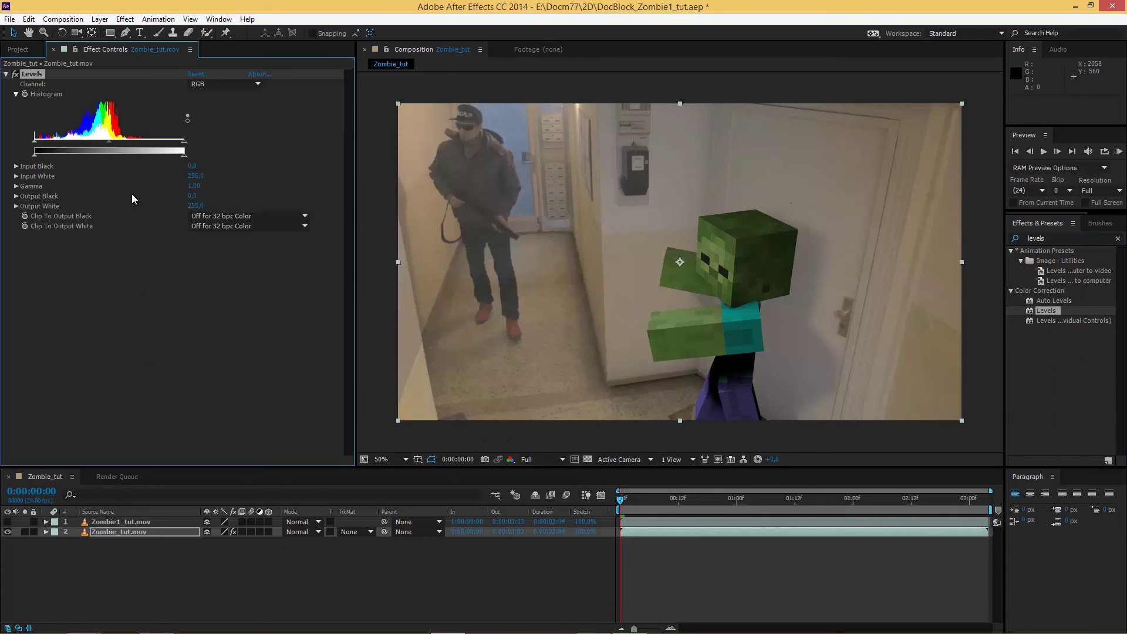
- Raise the Levels Input Black of the Zombie_tut.mov layer to about 33, keeping Input White at 255
{"action": "left_click_drag", "start_coordinate": [45, 143], "coordinate": [45, 142]}
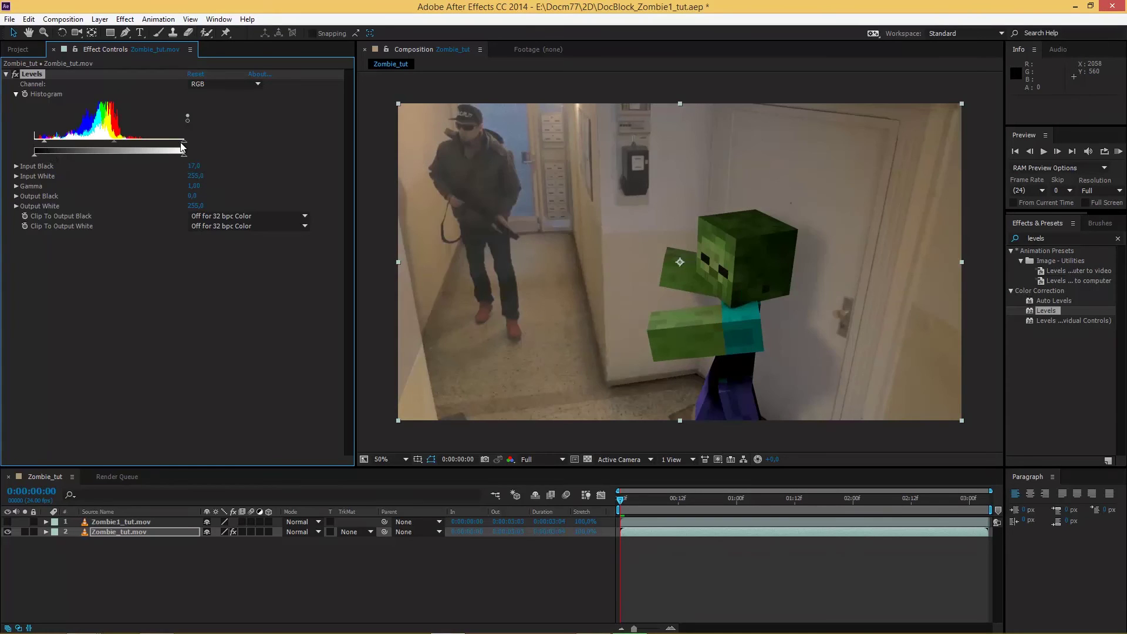
{"action": "left_click_drag", "start_coordinate": [178, 145], "coordinate": [202, 143]}
{"action": "left_click_drag", "start_coordinate": [55, 146], "coordinate": [55, 149]}
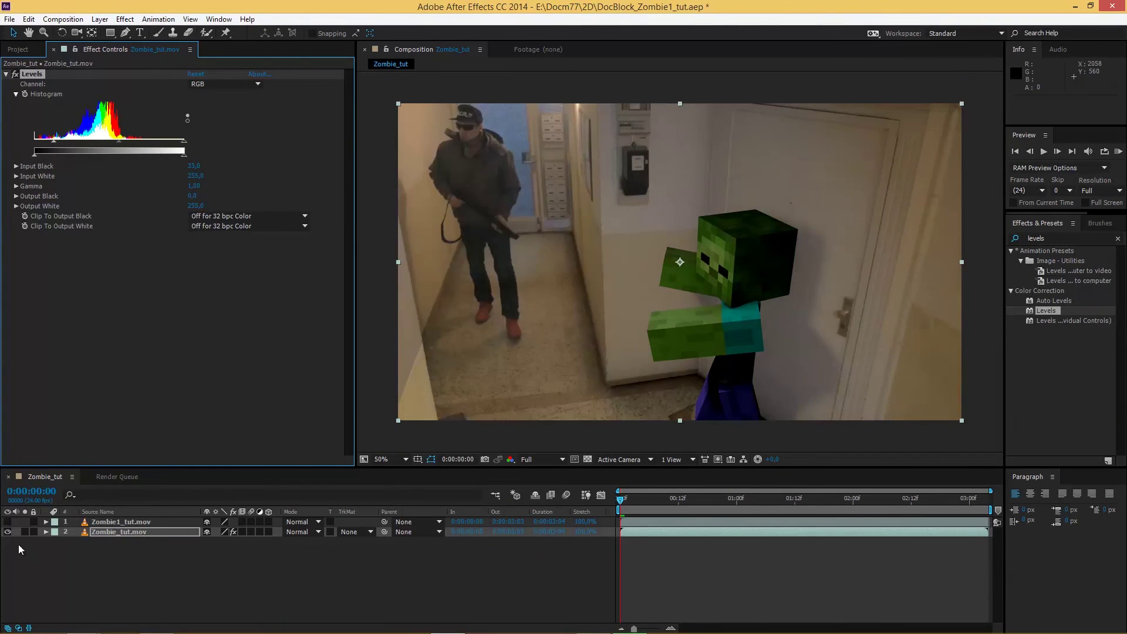
- Toggle the Zombie1_tut.mov layer's visibility repeatedly to compare its brightness with the corrected layer beneath
{"action": "left_click", "coordinate": [8, 522]}
{"action": "left_click", "coordinate": [7, 522]}
{"action": "left_click", "coordinate": [8, 522]}
{"action": "left_click", "coordinate": [8, 522]}
{"action": "left_click", "coordinate": [7, 521]}
{"action": "left_click", "coordinate": [7, 522]}
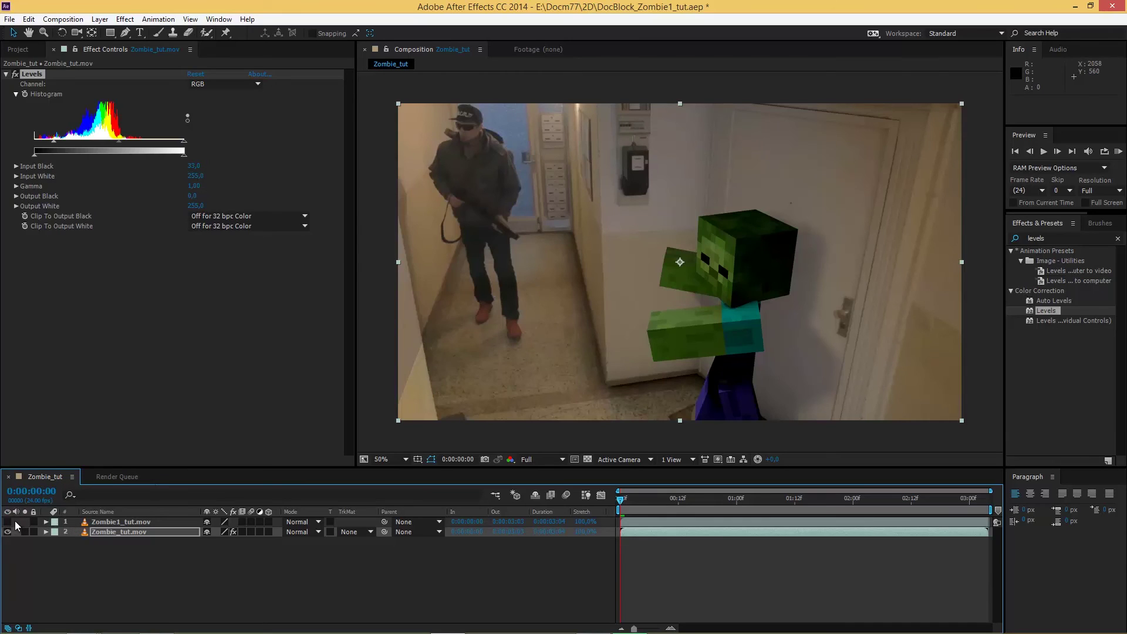
- Show the Zombie1_tut.mov layer and apply Levels to it with Input Black 11 and Input White 173
{"action": "left_click", "coordinate": [7, 522]}
{"action": "left_click", "coordinate": [121, 523]}
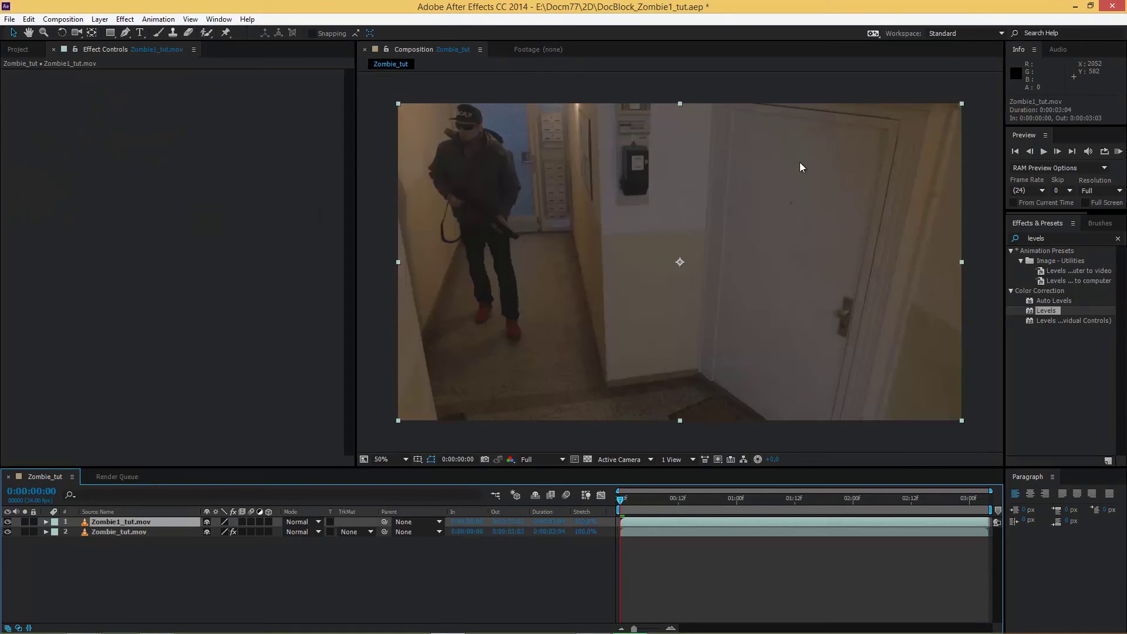
{"action": "left_click_drag", "start_coordinate": [1046, 311], "coordinate": [58, 202]}
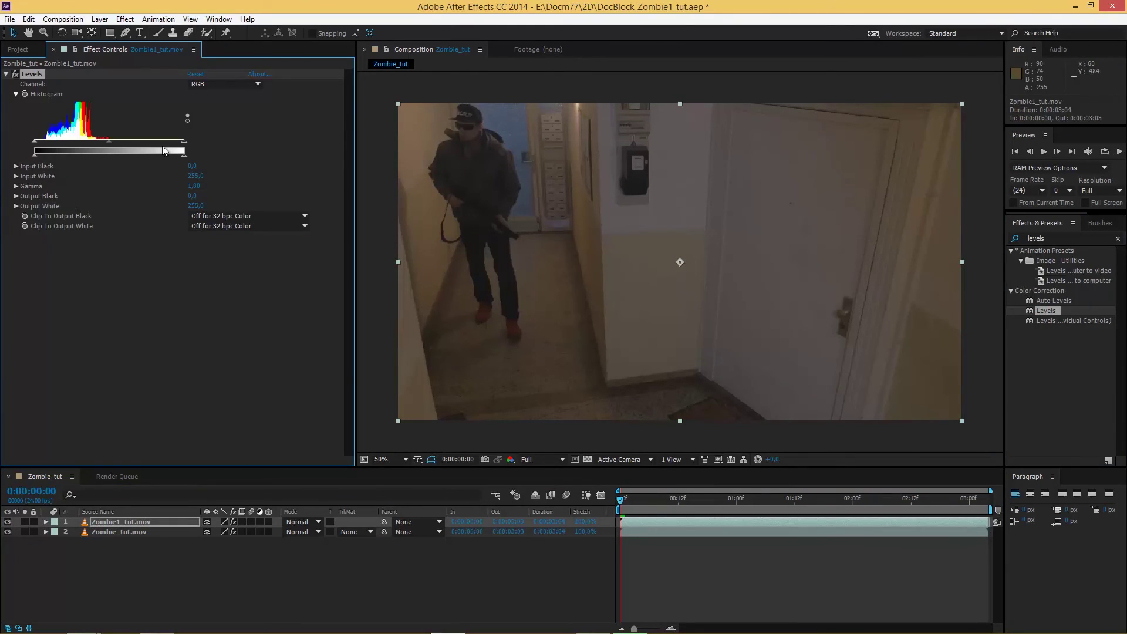
{"action": "left_click_drag", "start_coordinate": [167, 142], "coordinate": [177, 142]}
{"action": "left_click_drag", "start_coordinate": [34, 143], "coordinate": [40, 147]}
{"action": "left_click_drag", "start_coordinate": [166, 141], "coordinate": [136, 143]}
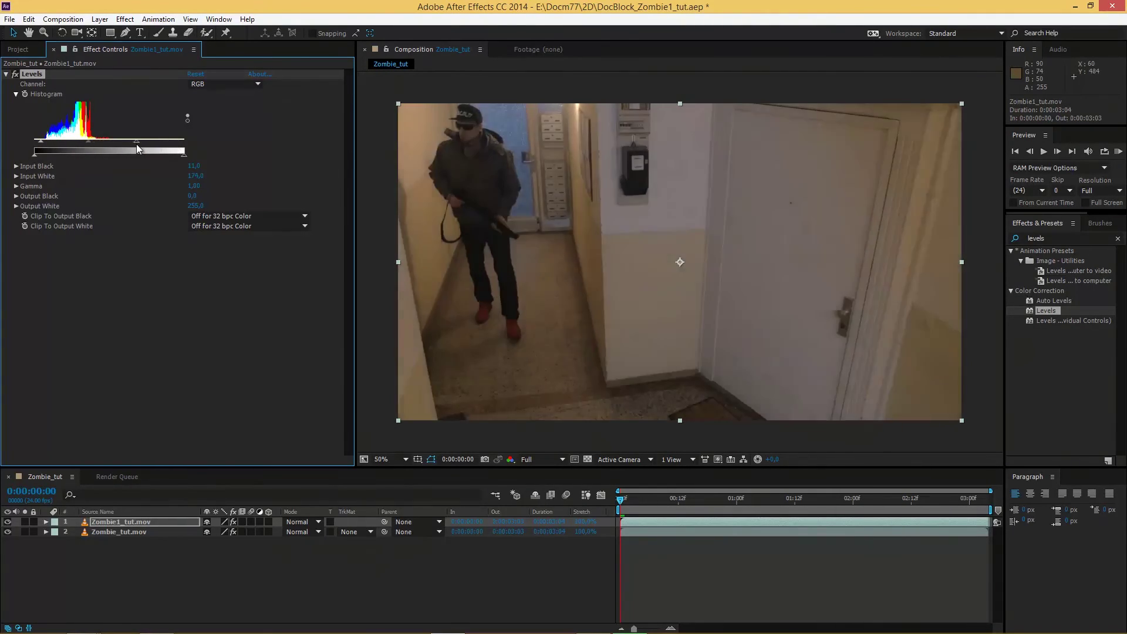
- Toggle the Levels-corrected Zombie1_tut.mov layer on and off to check how well the two layers match
{"action": "left_click", "coordinate": [9, 521]}
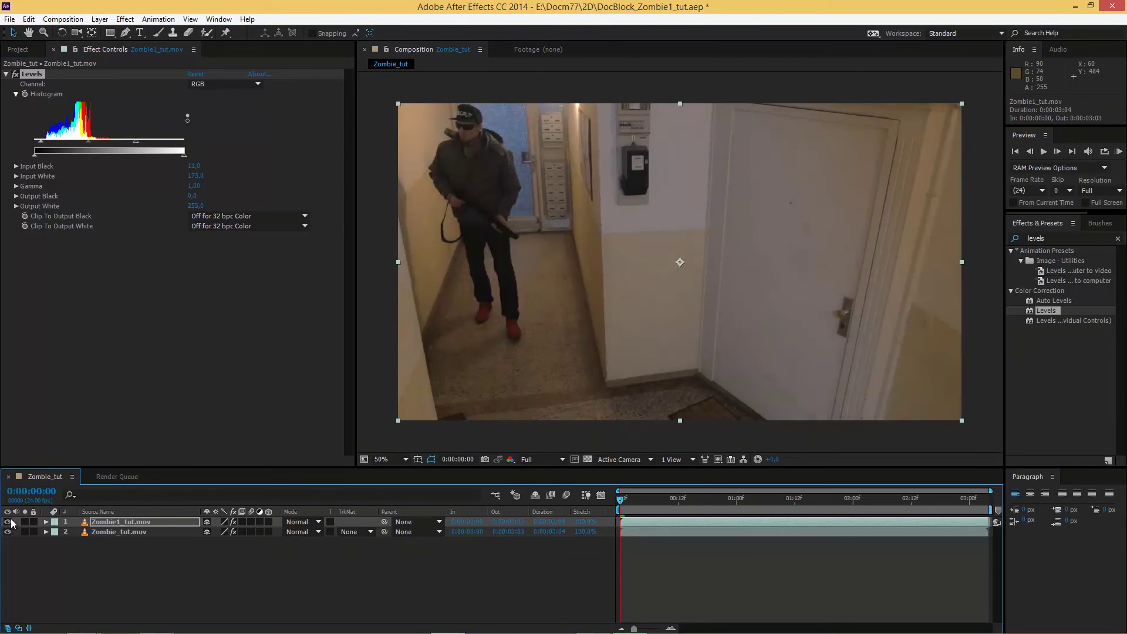
{"action": "left_click", "coordinate": [7, 521]}
{"action": "left_click", "coordinate": [7, 521]}
{"action": "left_click", "coordinate": [7, 522]}
{"action": "left_click", "coordinate": [7, 522]}
- Draw a closed seven-point Pen mask on Zombie1_tut.mov around the hallway and the man, leaving out the zombie
{"action": "left_click", "coordinate": [134, 521]}
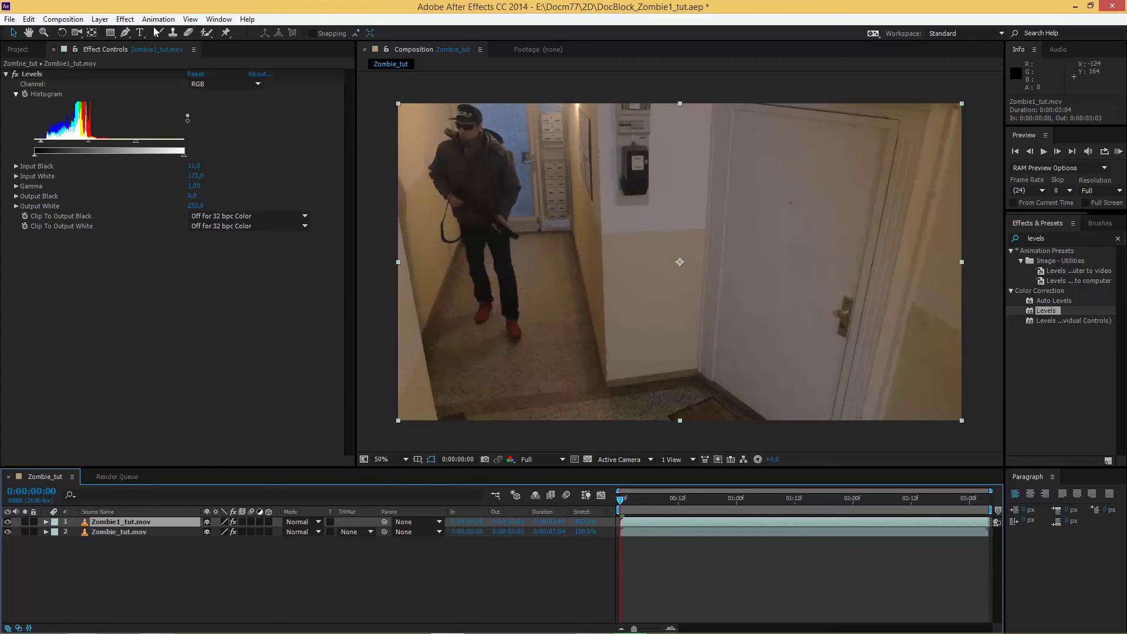
{"action": "left_click", "coordinate": [125, 33]}
{"action": "left_click", "coordinate": [595, 83]}
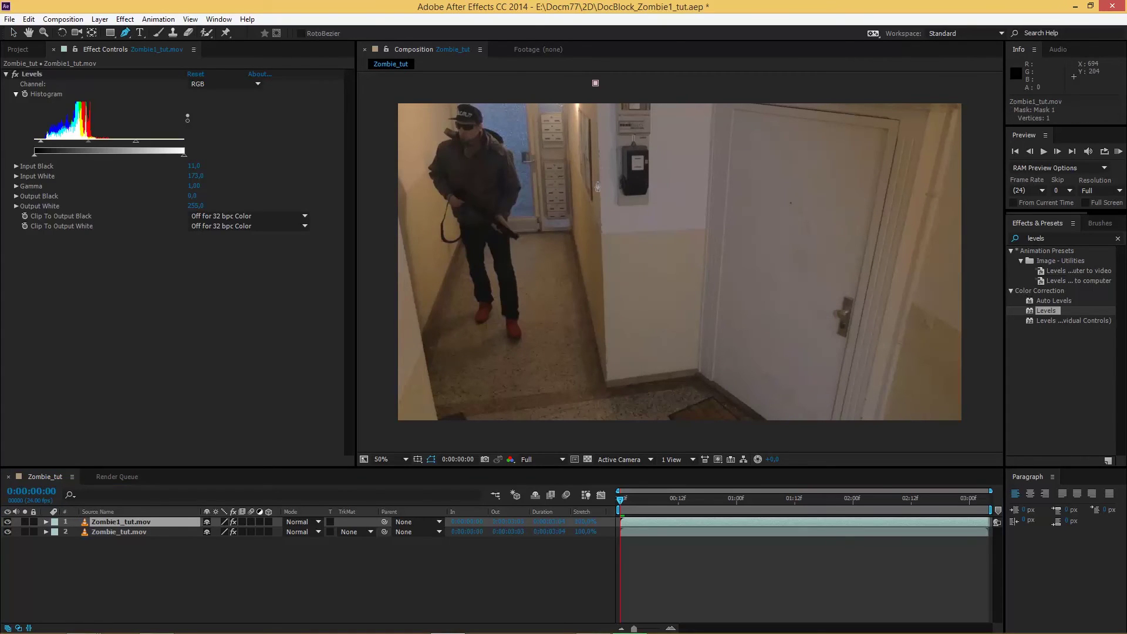
{"action": "left_click", "coordinate": [598, 231]}
{"action": "left_click", "coordinate": [565, 291]}
{"action": "left_click", "coordinate": [556, 379]}
{"action": "left_click", "coordinate": [559, 437]}
{"action": "left_click", "coordinate": [385, 434]}
{"action": "left_click", "coordinate": [376, 87]}
{"action": "left_click", "coordinate": [596, 85]}
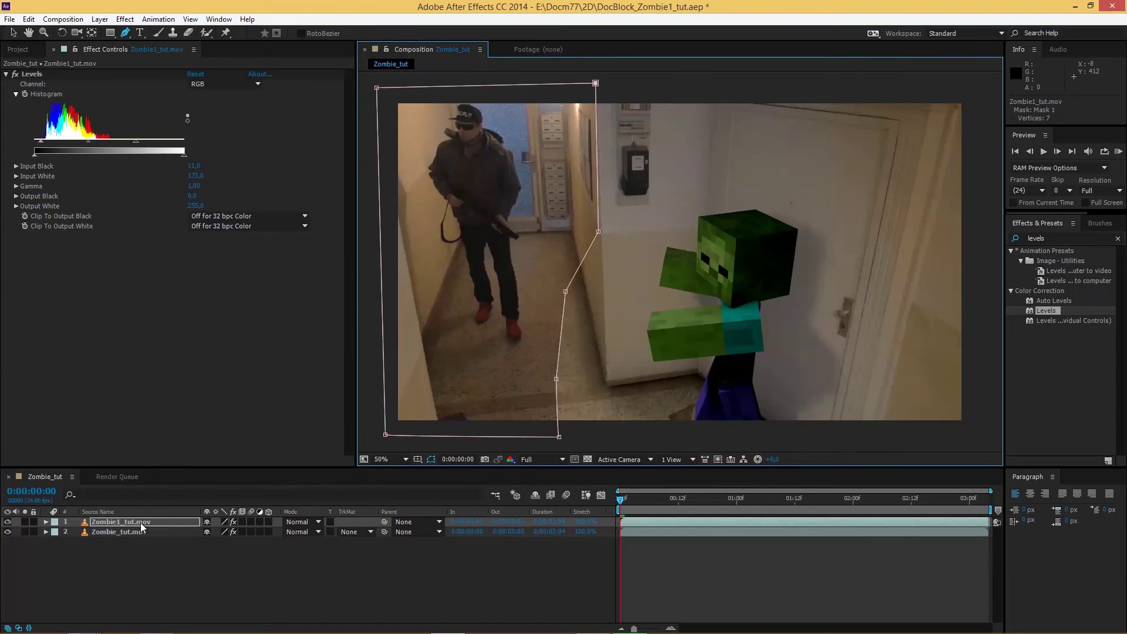
- Feather the hallway mask on the Zombie1_tut.mov layer by about 71 pixels
{"action": "left_click", "coordinate": [141, 522]}
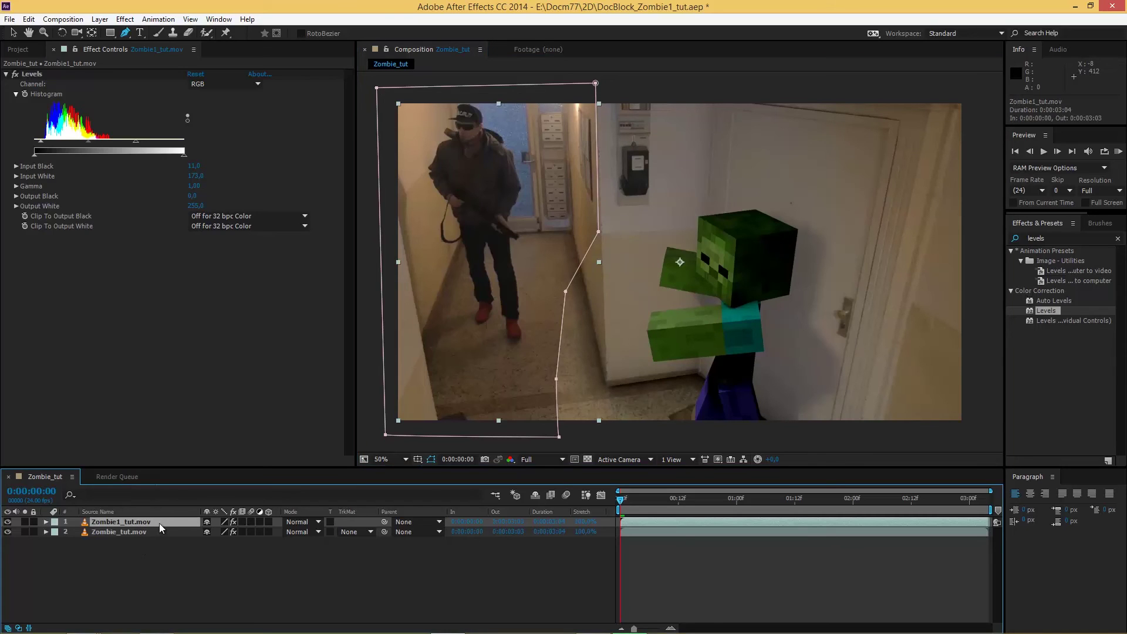
{"action": "key", "text": "f"}
{"action": "left_click_drag", "start_coordinate": [216, 544], "coordinate": [236, 542]}
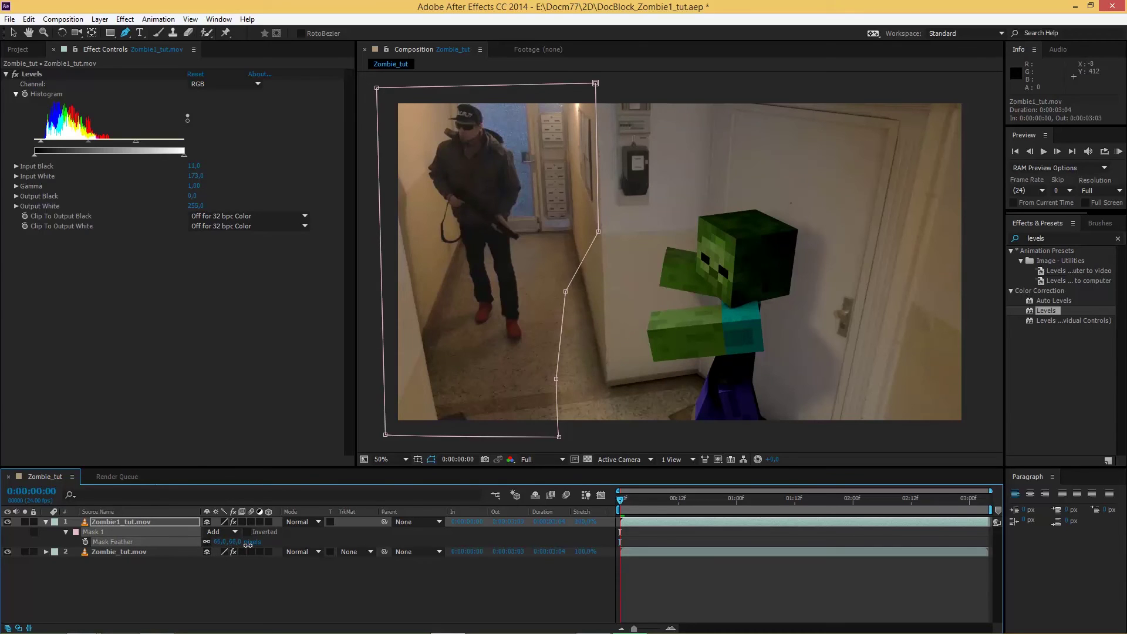
{"action": "left_click", "coordinate": [340, 606]}
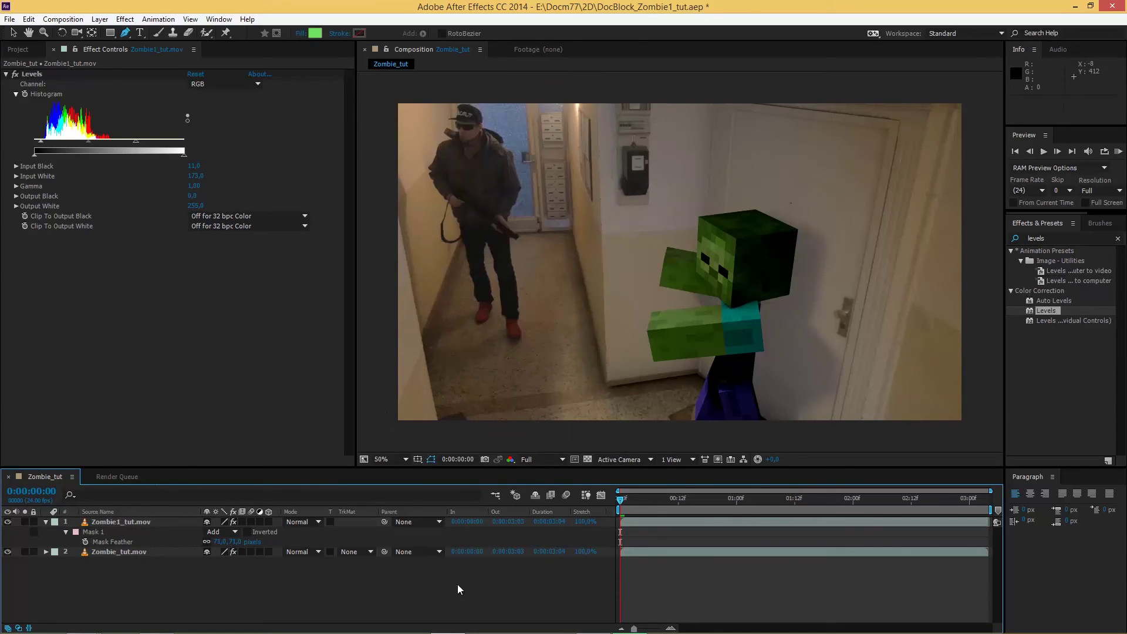
- Check the blend at 0:00:00:11 and set the Levels Gamma of the Zombie1_tut.mov layer to 1.04
{"action": "mouse_move", "coordinate": [656, 495]}
{"action": "left_mouse_down"}
{"action": "mouse_move", "coordinate": [688, 502]}
{"action": "mouse_move", "coordinate": [673, 504]}
{"action": "left_mouse_up"}
{"action": "left_click", "coordinate": [107, 522]}
{"action": "left_click_drag", "start_coordinate": [89, 143], "coordinate": [87, 148]}
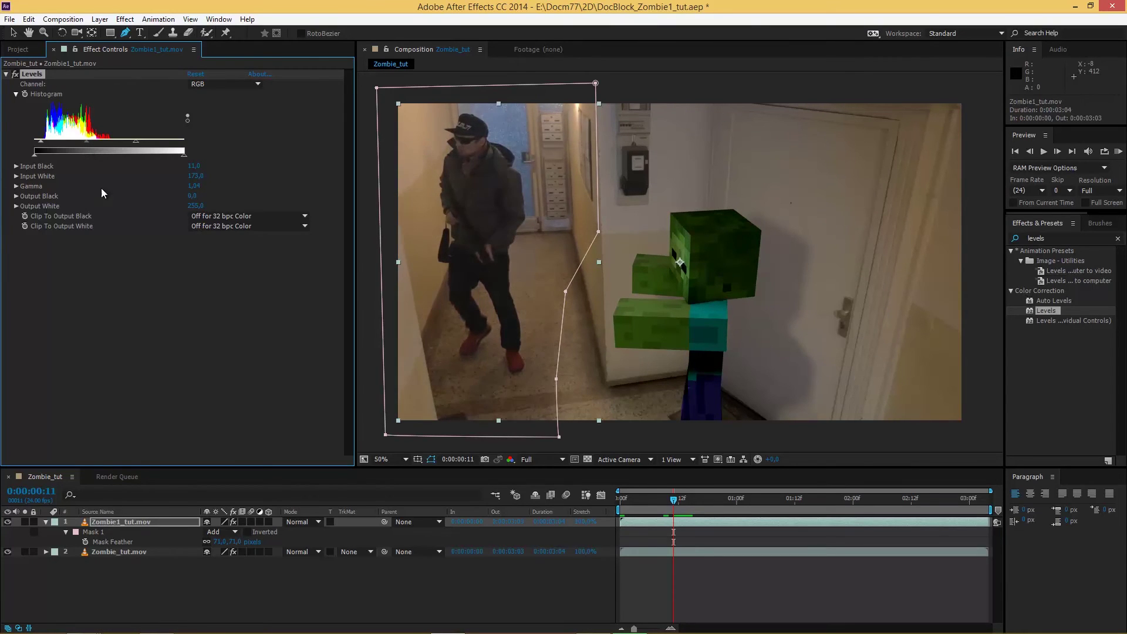
{"action": "left_click", "coordinate": [363, 605]}
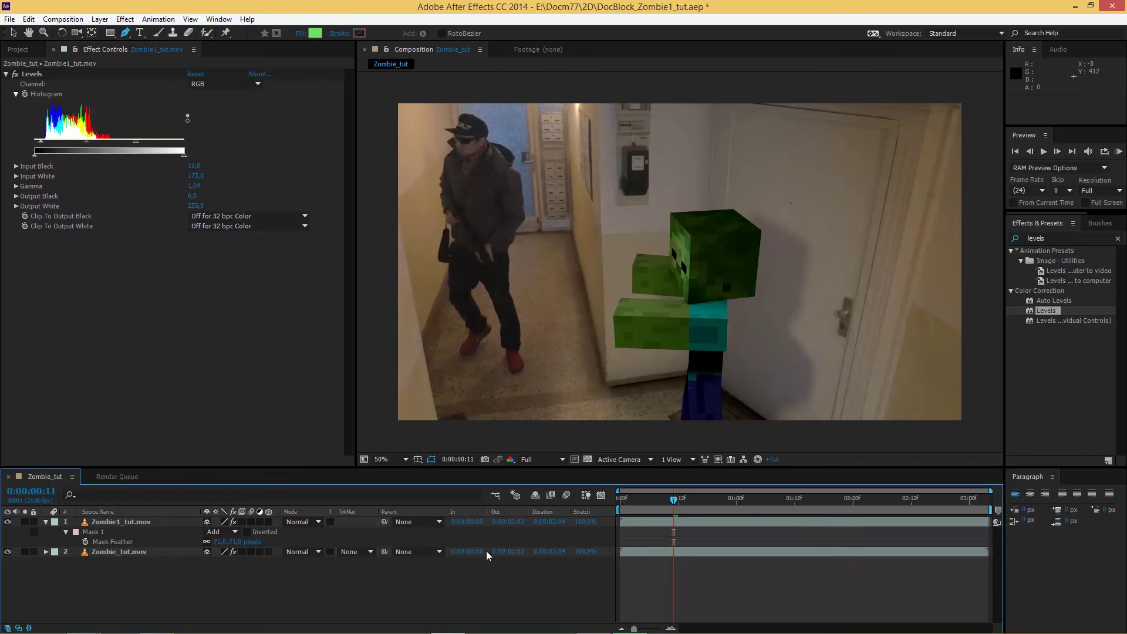
- Start Mask Path keyframing for Mask 1 on Zombie1_tut.mov at 0:00:01:11 and add a second keyframe at 0:00:02:08
{"action": "left_click_drag", "start_coordinate": [679, 501], "coordinate": [790, 512]}
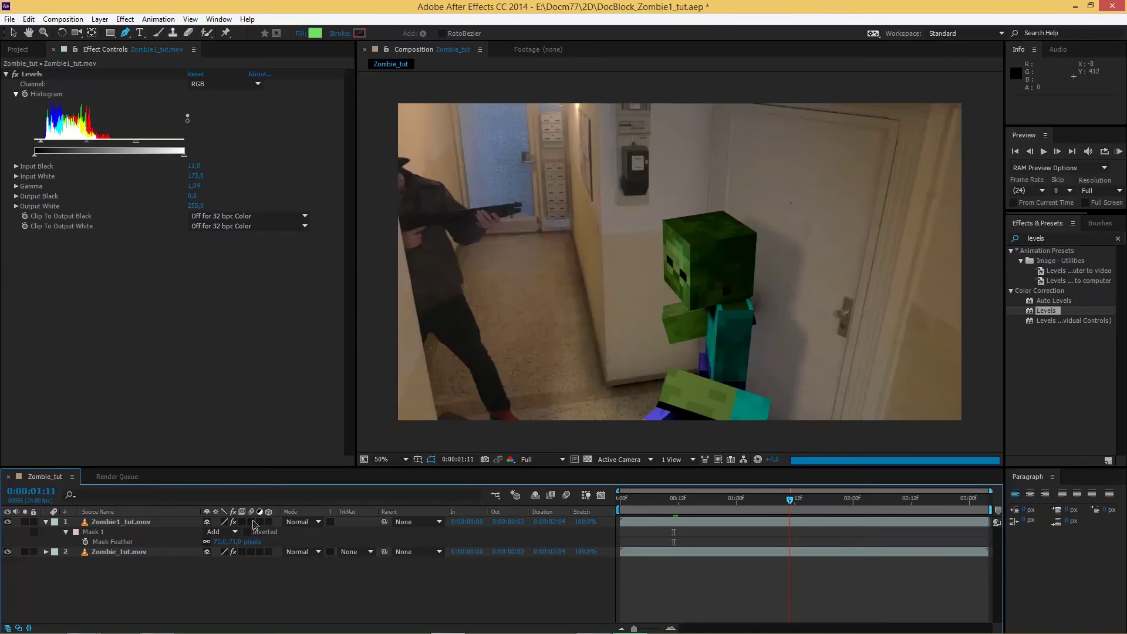
{"action": "left_click", "coordinate": [126, 524]}
{"action": "key", "text": "m"}
{"action": "double_click", "coordinate": [66, 533]}
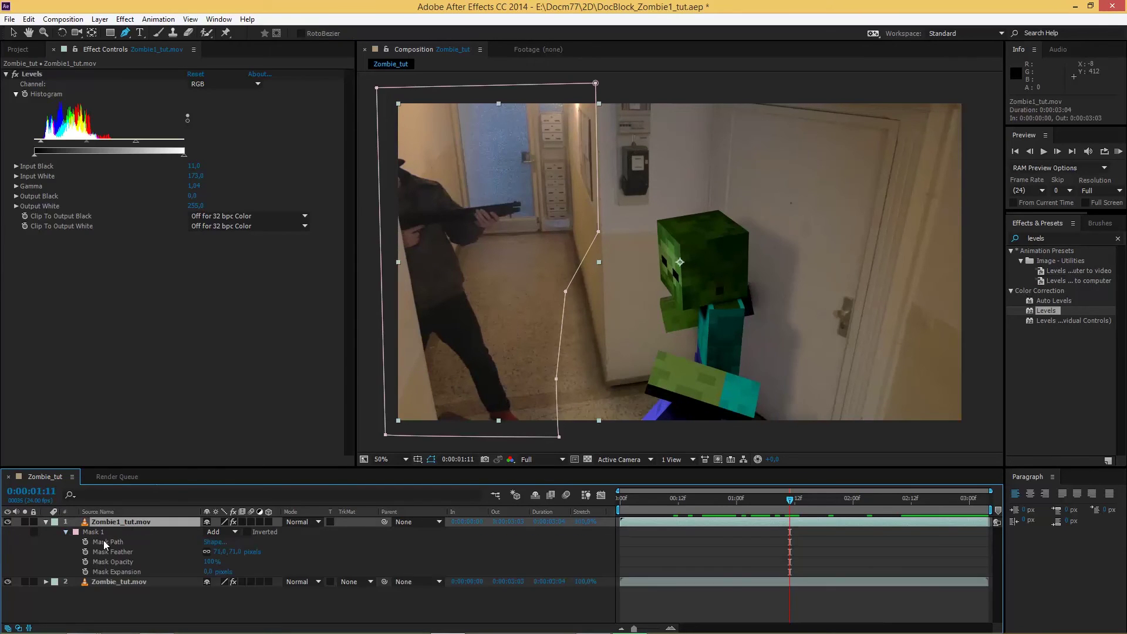
{"action": "left_click", "coordinate": [84, 541]}
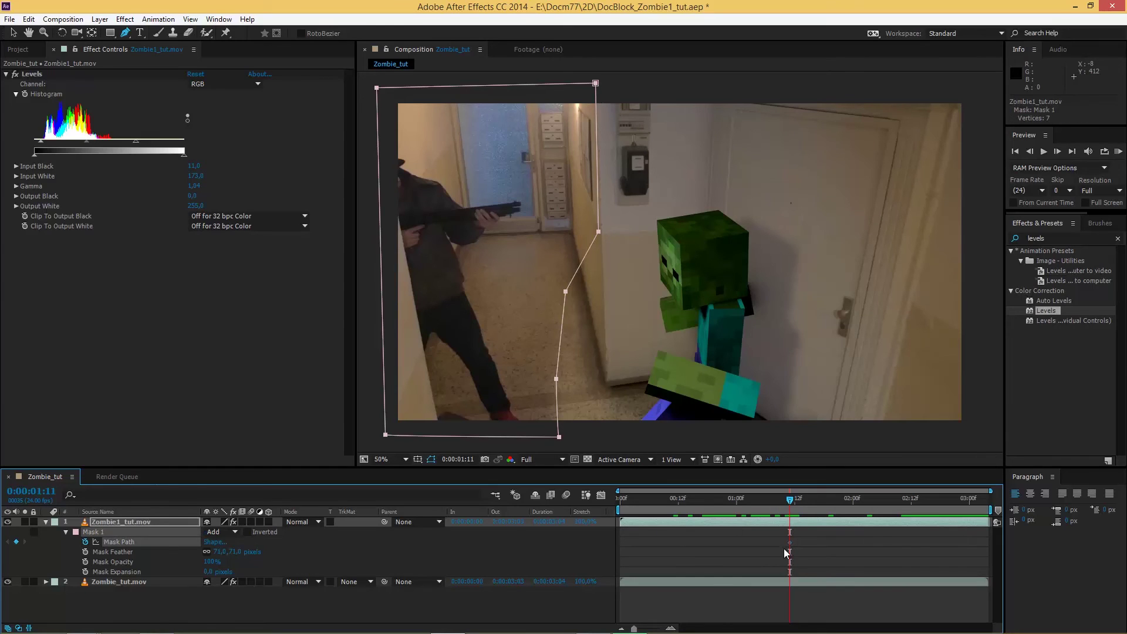
{"action": "left_click_drag", "start_coordinate": [791, 503], "coordinate": [892, 516]}
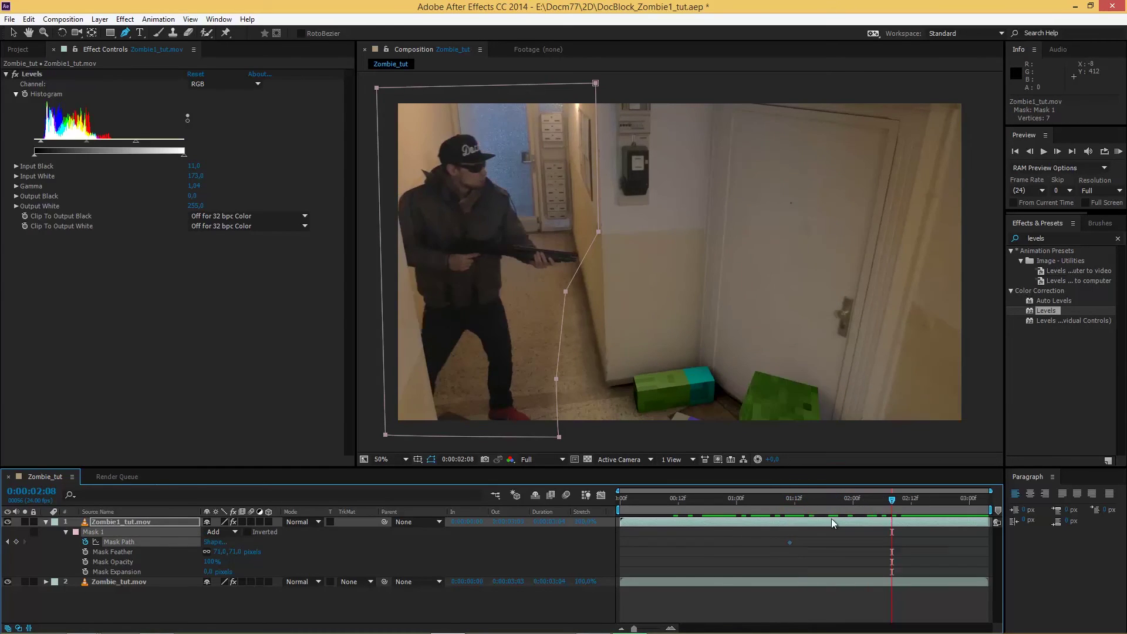
{"action": "left_click", "coordinate": [16, 541]}
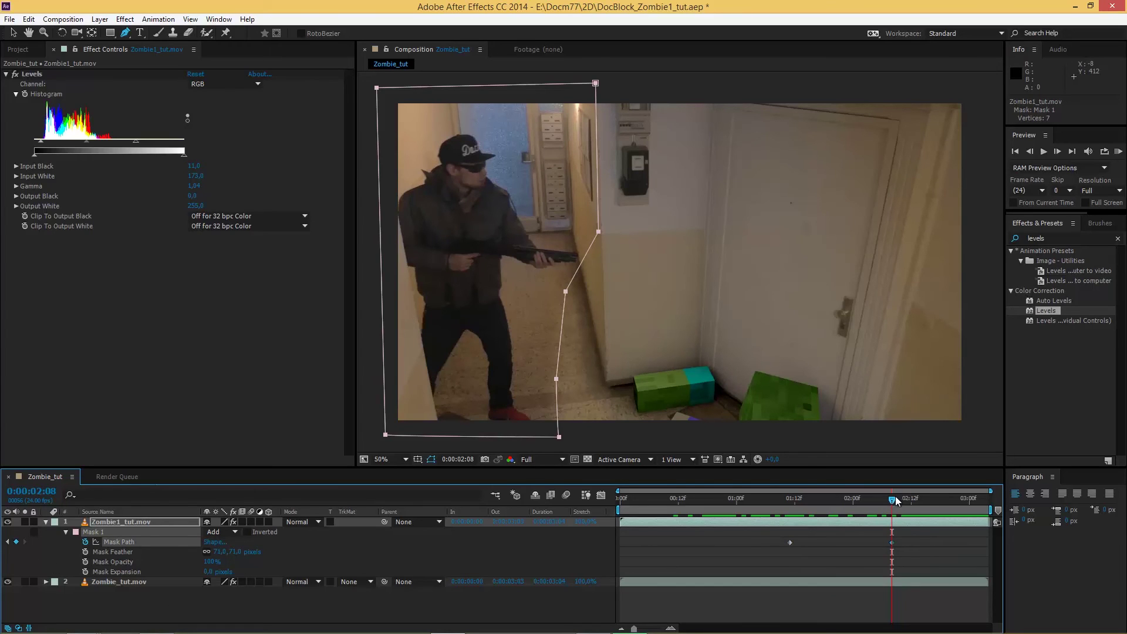
- At 0:00:03:03, extend Mask 1's inner edge outward past the man's arm and gun, adding a Mask Path keyframe
{"action": "key", "text": "space"}
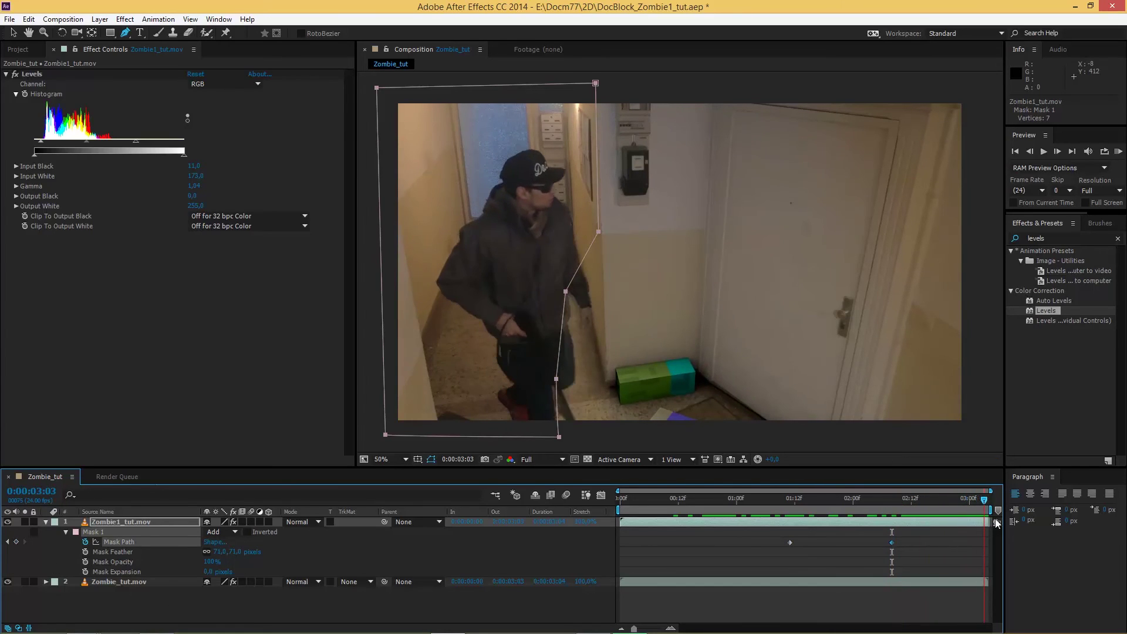
{"action": "left_click", "coordinate": [609, 311]}
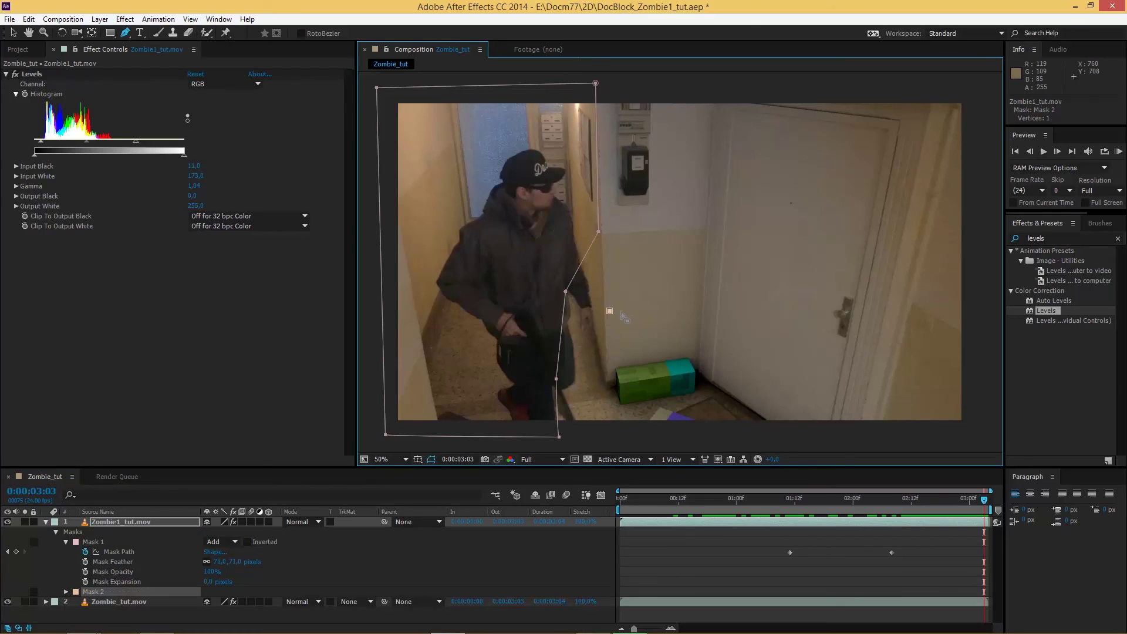
{"action": "key", "text": "ctrl+z"}
{"action": "key", "text": "v"}
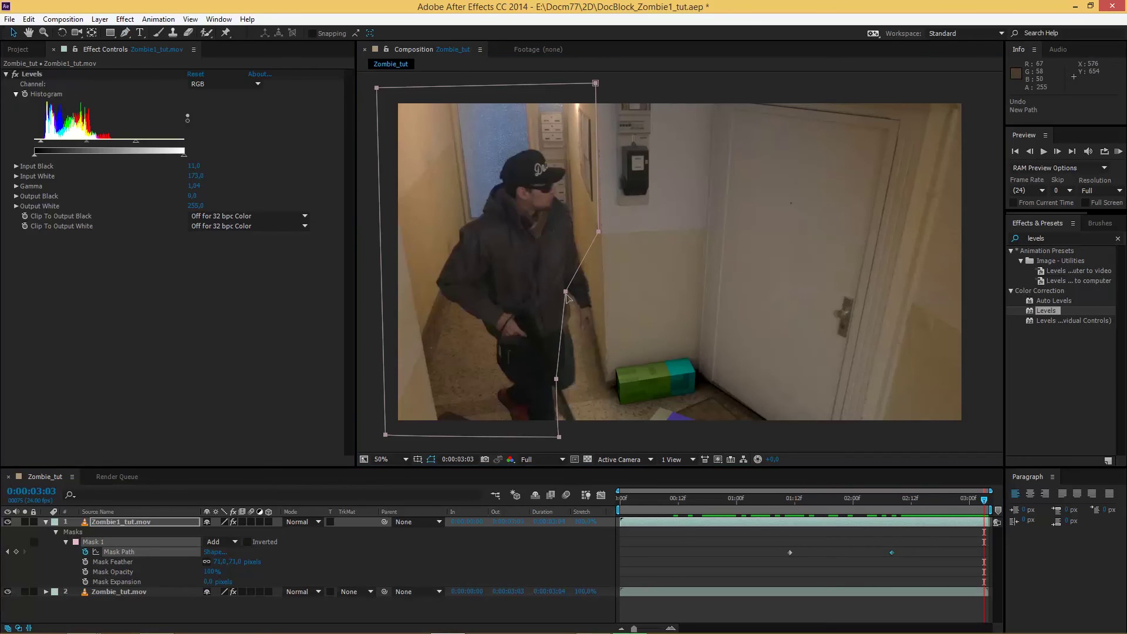
{"action": "left_click", "coordinate": [567, 293]}
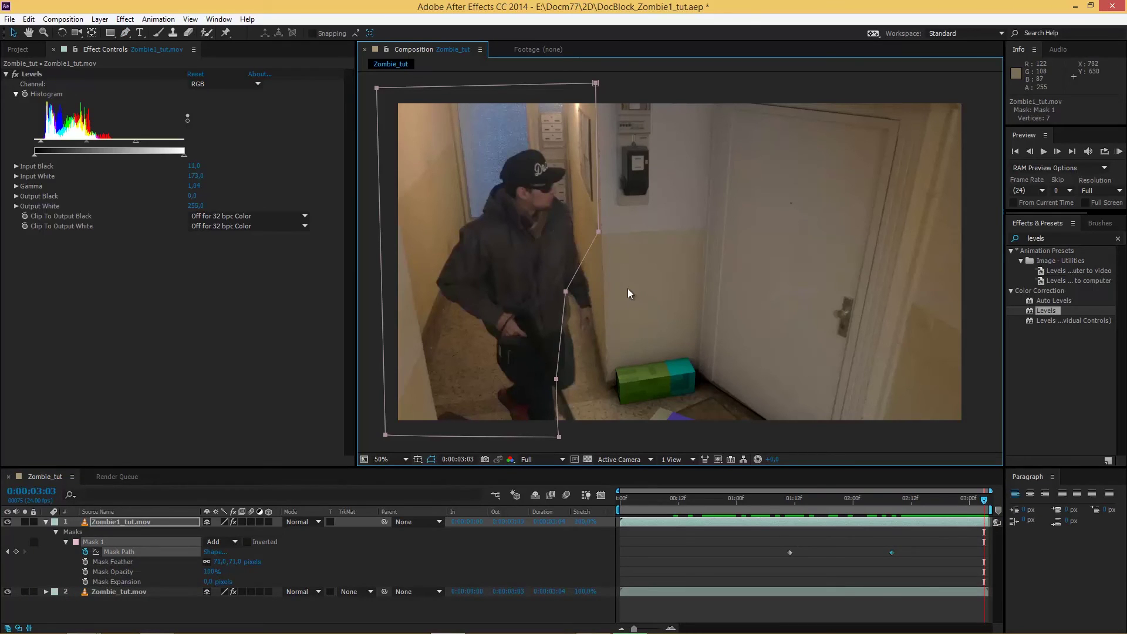
{"action": "left_click", "coordinate": [566, 293]}
{"action": "left_click_drag", "start_coordinate": [565, 291], "coordinate": [606, 320]}
{"action": "left_click_drag", "start_coordinate": [557, 382], "coordinate": [578, 440]}
{"action": "left_click", "coordinate": [929, 516]}
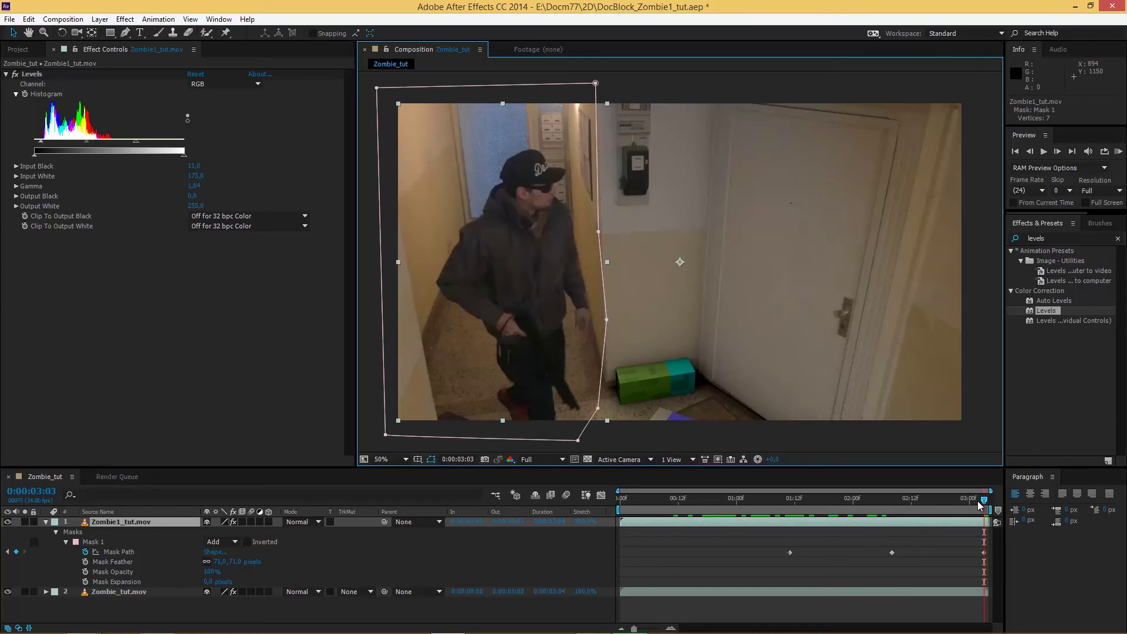
- Retime the last two Mask Path keyframes to 0:00:02:07 and 0:00:02:23, and at 0:00:02:19 move the mask's middle point past the gun barrel
{"action": "left_click_drag", "start_coordinate": [977, 504], "coordinate": [952, 511]}
{"action": "key", "text": "Page_Up"}
{"action": "mouse_move", "coordinate": [892, 555]}
{"action": "left_mouse_down"}
{"action": "mouse_move", "coordinate": [904, 558]}
{"action": "mouse_move", "coordinate": [887, 562]}
{"action": "left_mouse_up"}
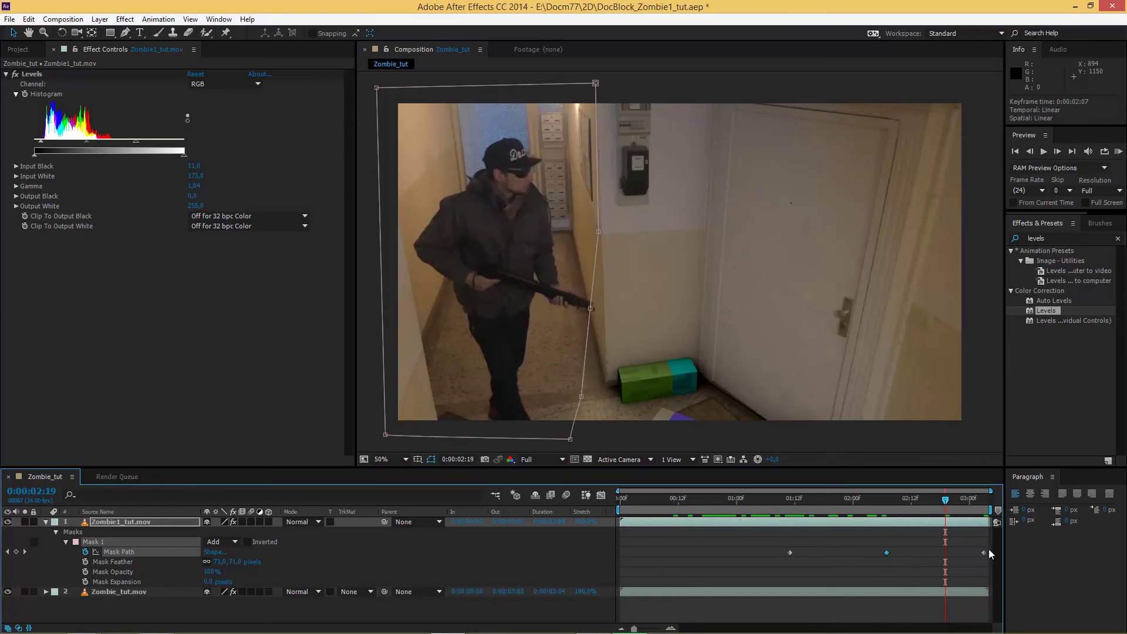
{"action": "mouse_move", "coordinate": [984, 554]}
{"action": "left_mouse_down"}
{"action": "mouse_move", "coordinate": [951, 564]}
{"action": "mouse_move", "coordinate": [966, 562]}
{"action": "left_mouse_up"}
{"action": "left_click", "coordinate": [596, 315]}
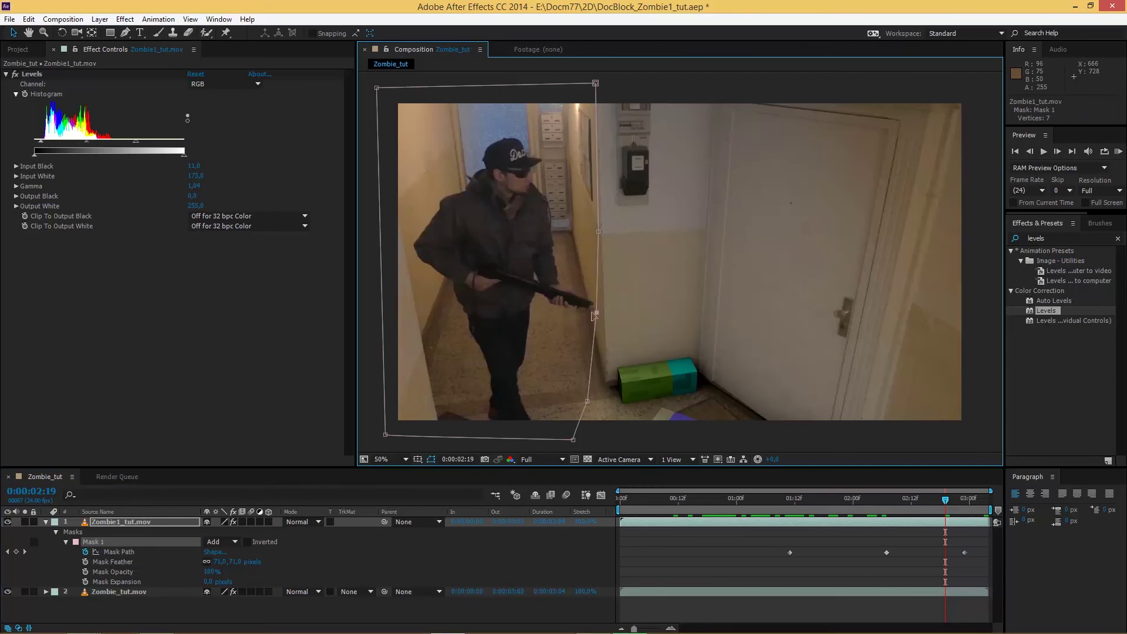
{"action": "left_click_drag", "start_coordinate": [602, 319], "coordinate": [611, 317]}
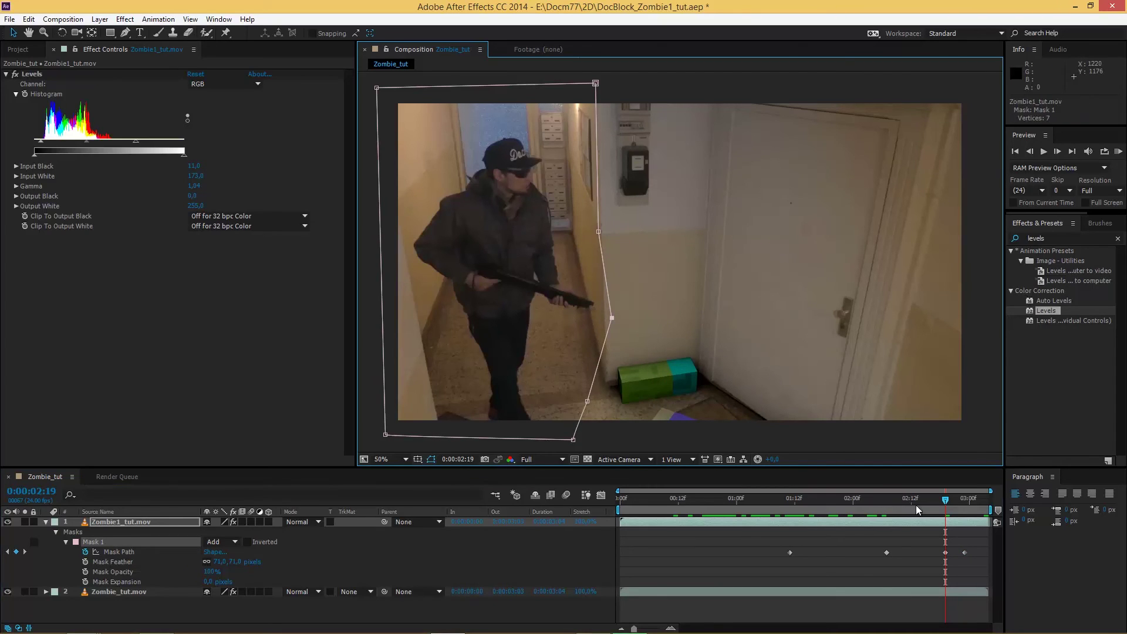
- Pull the mask's middle point inward from the zombie's arms at 0:00:00:17, at 0:00:01:03 and once in between, adding Mask Path keyframes
{"action": "left_click", "coordinate": [891, 504]}
{"action": "left_click_drag", "start_coordinate": [891, 504], "coordinate": [703, 508]}
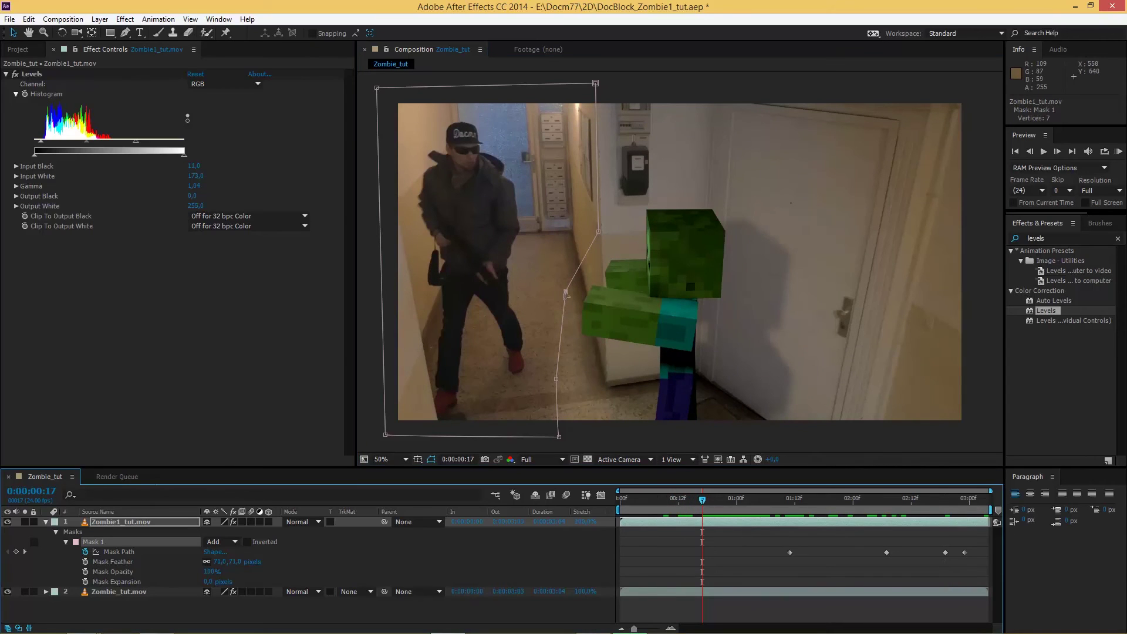
{"action": "left_click_drag", "start_coordinate": [565, 291], "coordinate": [547, 279]}
{"action": "left_click", "coordinate": [711, 499]}
{"action": "left_click_drag", "start_coordinate": [721, 505], "coordinate": [722, 506]}
{"action": "left_click_drag", "start_coordinate": [548, 281], "coordinate": [543, 284]}
{"action": "mouse_move", "coordinate": [757, 510]}
{"action": "left_mouse_down"}
{"action": "mouse_move", "coordinate": [740, 508]}
{"action": "mouse_move", "coordinate": [750, 506]}
{"action": "left_mouse_up"}
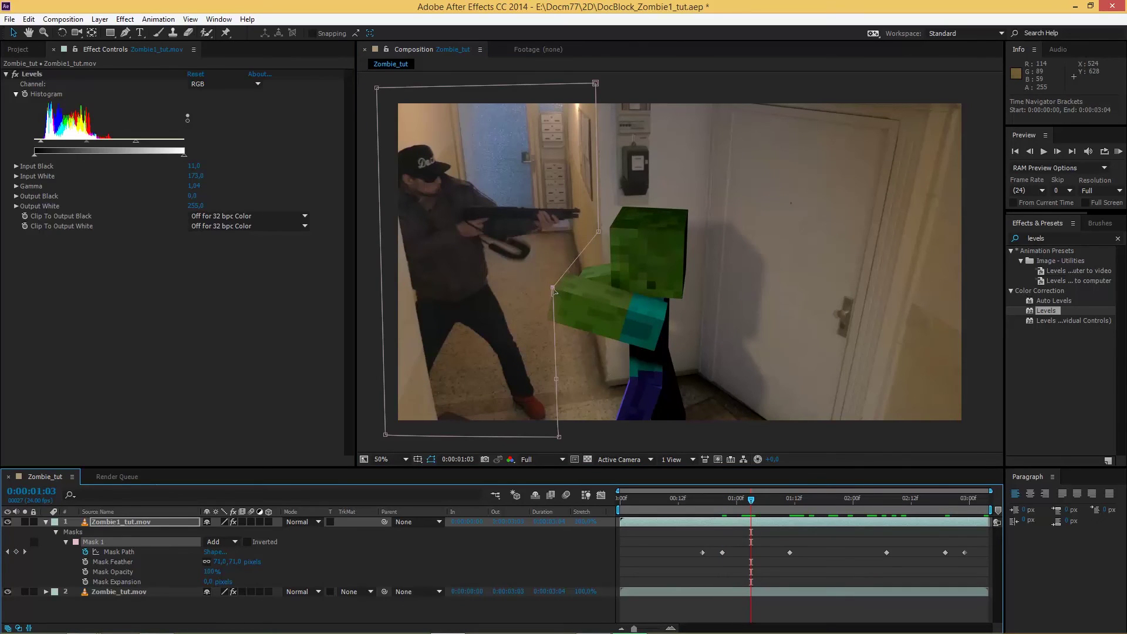
{"action": "left_click_drag", "start_coordinate": [553, 287], "coordinate": [526, 280]}
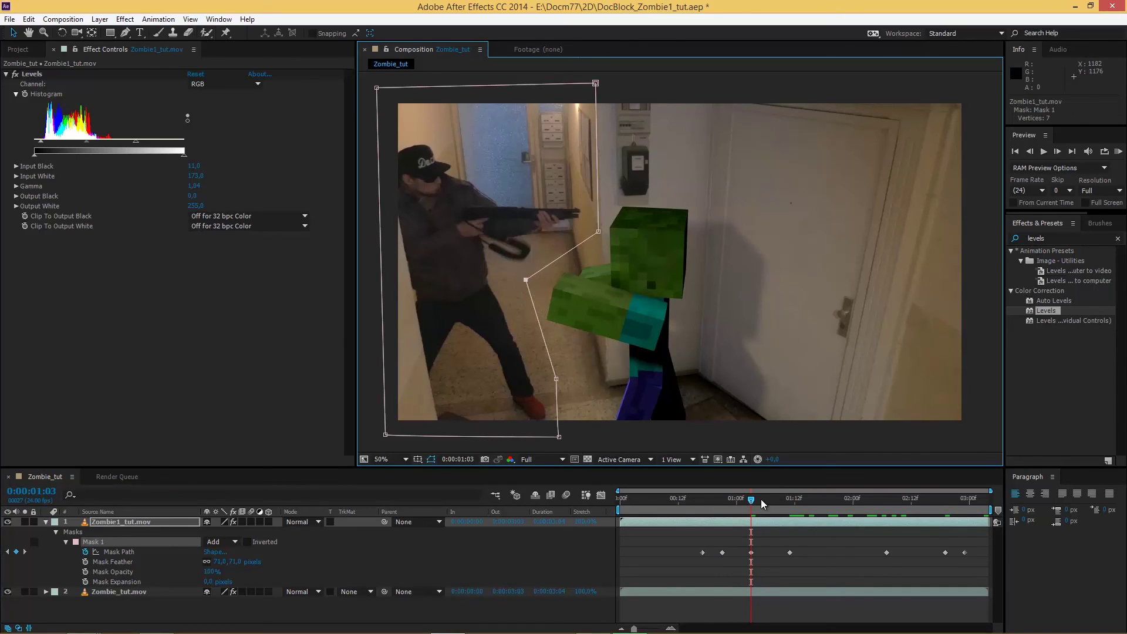
- Review the mask animation and set the Levels Gamma of Zombie1_tut.mov to 1.09 at 0:00:02:11
{"action": "left_click_drag", "start_coordinate": [760, 499], "coordinate": [950, 543]}
{"action": "left_click", "coordinate": [862, 605]}
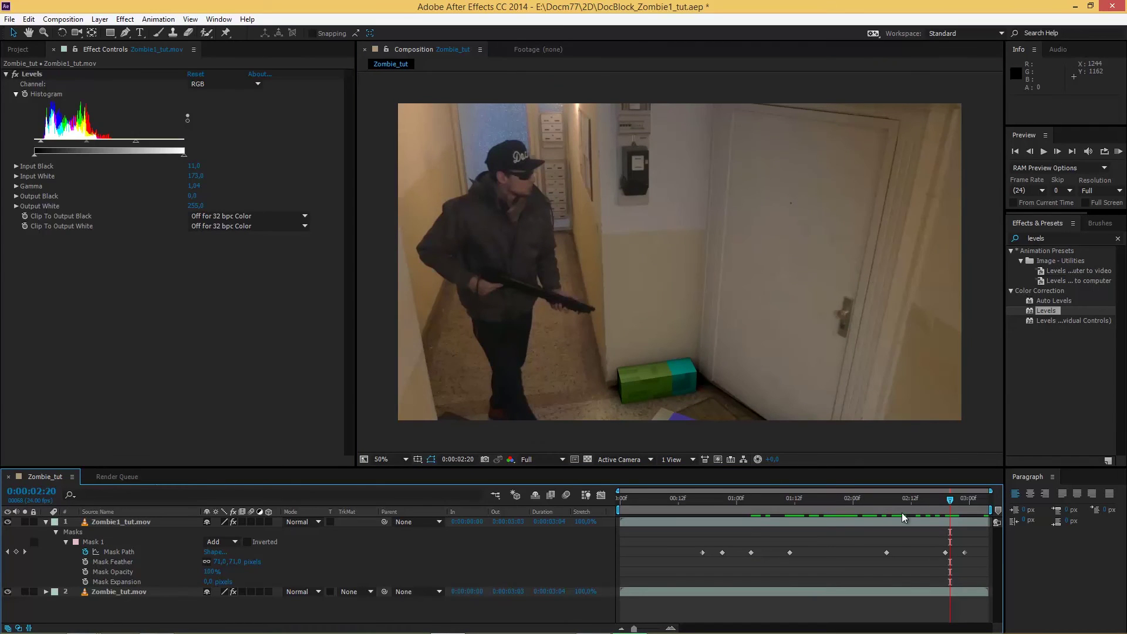
{"action": "mouse_move", "coordinate": [913, 506]}
{"action": "left_mouse_down"}
{"action": "mouse_move", "coordinate": [720, 499]}
{"action": "mouse_move", "coordinate": [917, 517]}
{"action": "mouse_move", "coordinate": [906, 522]}
{"action": "left_mouse_up"}
{"action": "left_click", "coordinate": [122, 522]}
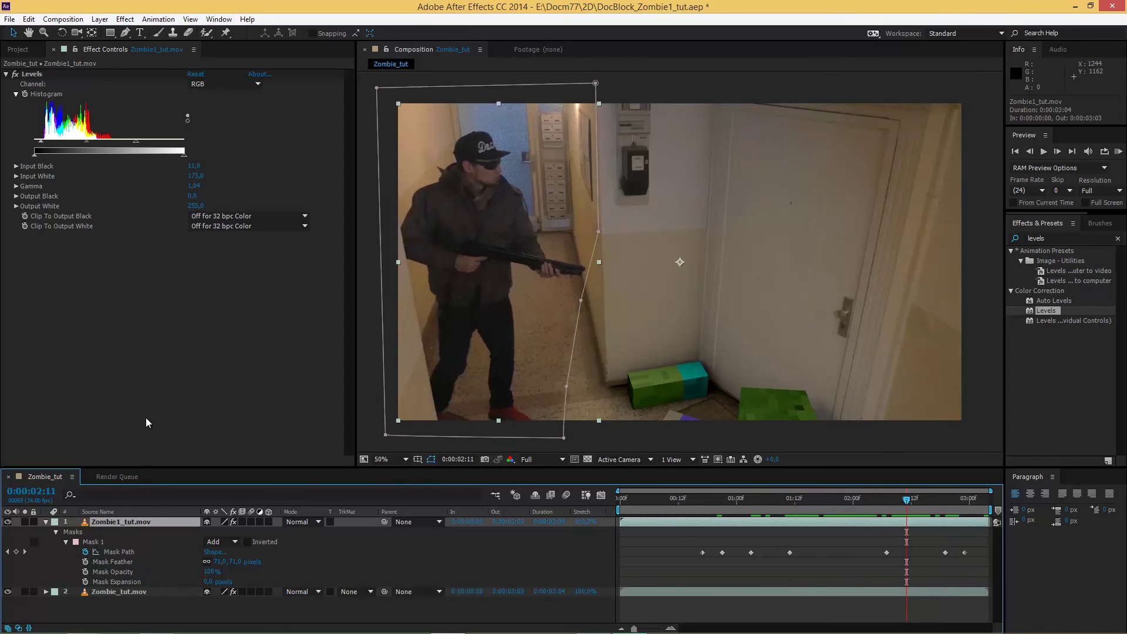
{"action": "left_click", "coordinate": [87, 143]}
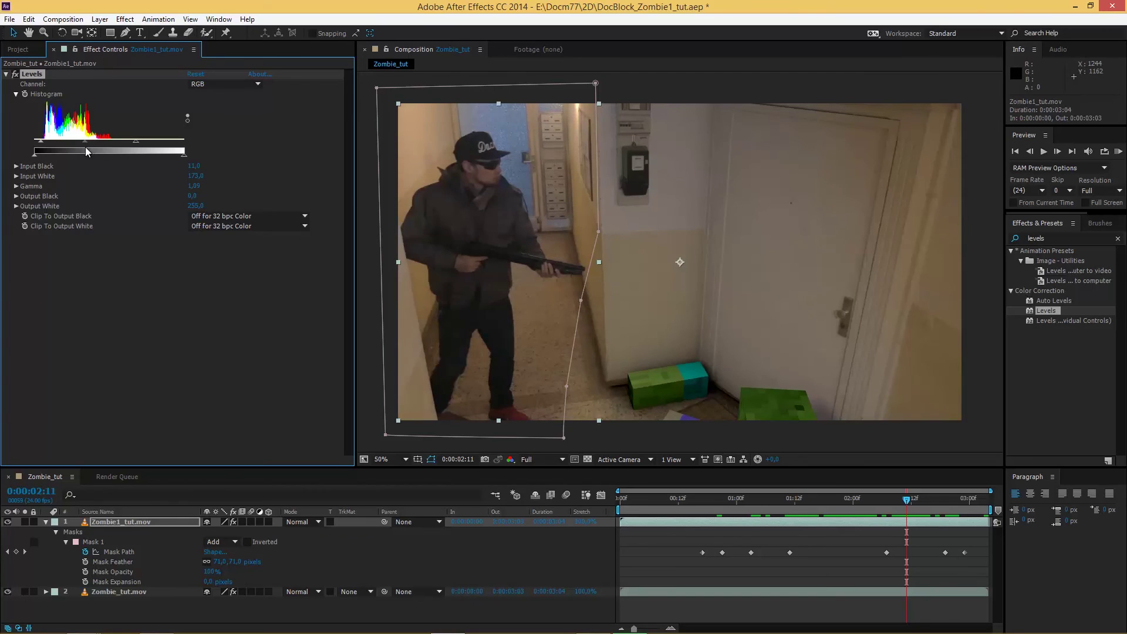
{"action": "left_click", "coordinate": [690, 574]}
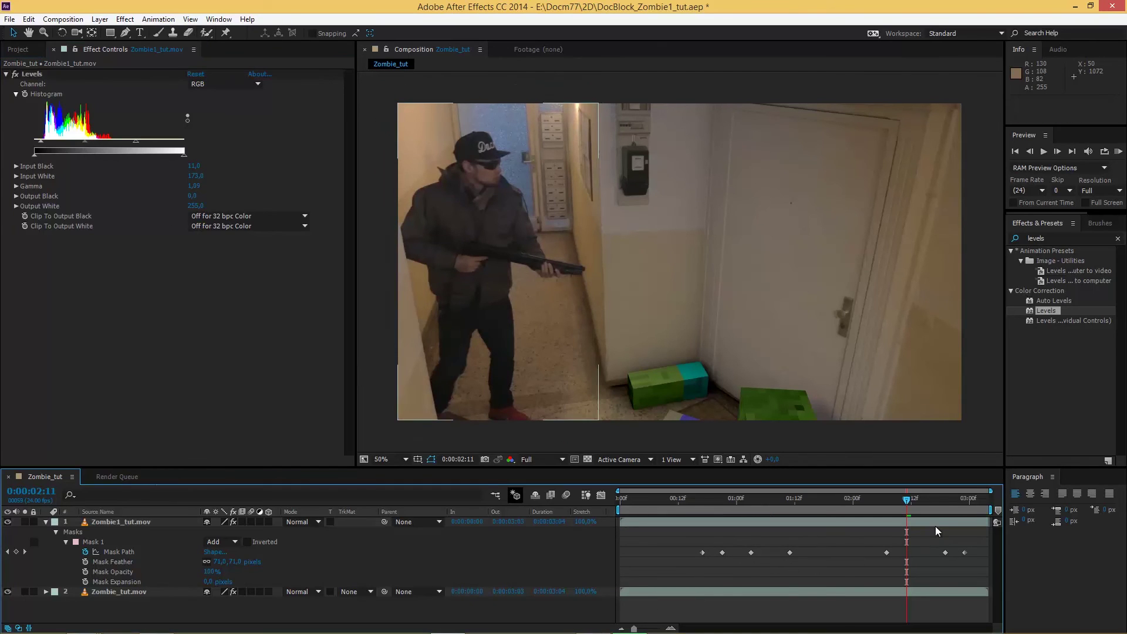
- Try Levels Gamma values of 1.19, 1.2 and 1.15 on Zombie1_tut.mov at 0:00:02:09
{"action": "left_click_drag", "start_coordinate": [921, 501], "coordinate": [897, 508]}
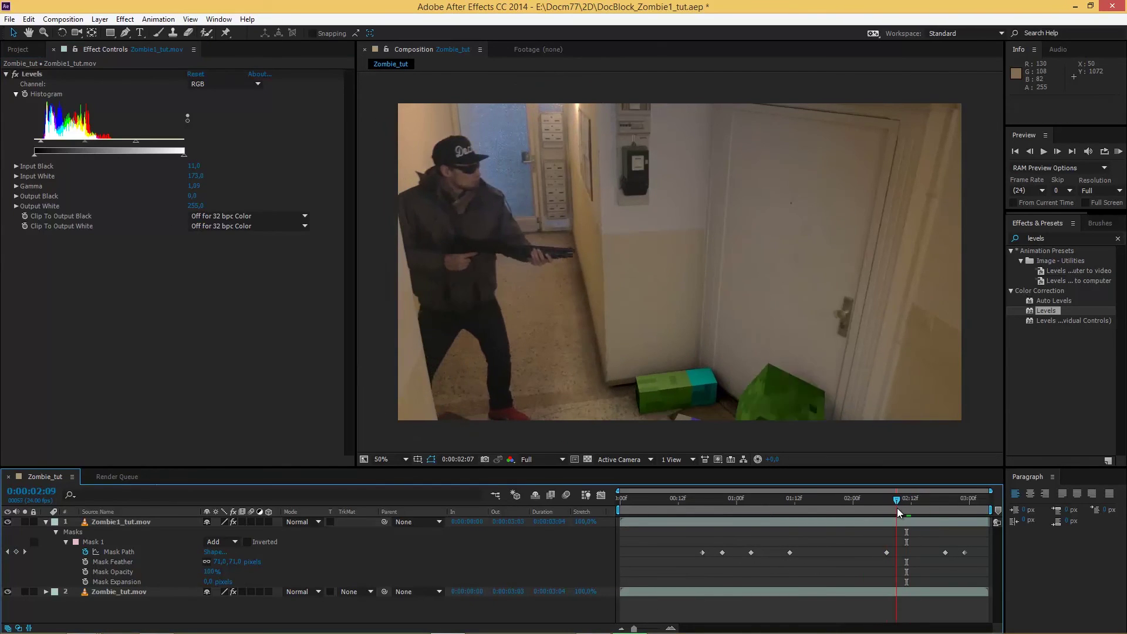
{"action": "left_click", "coordinate": [86, 142]}
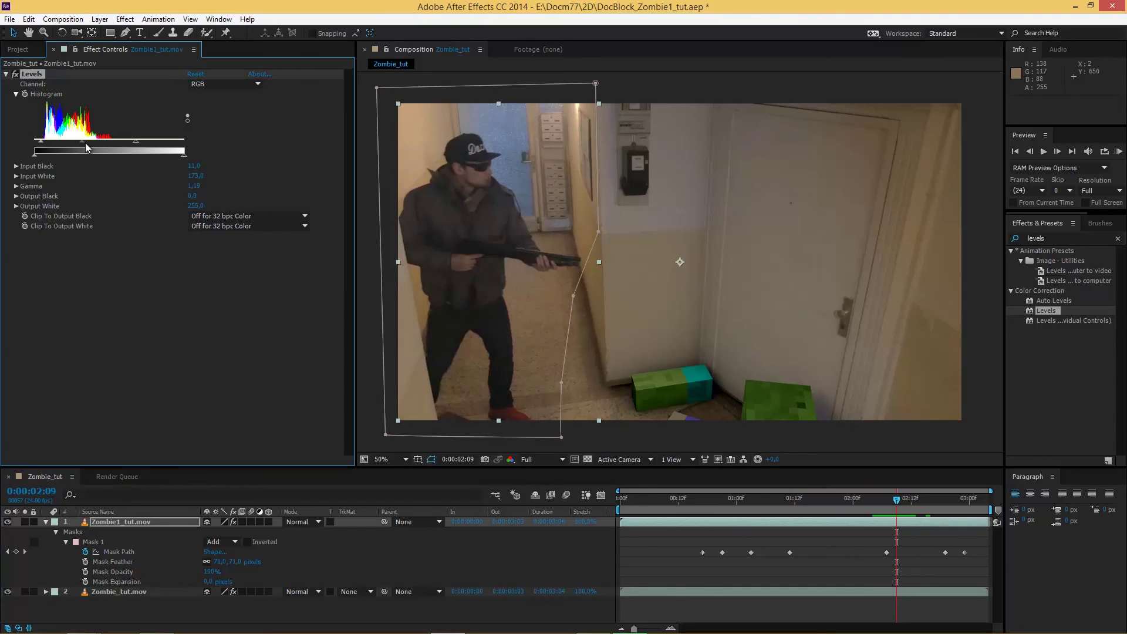
{"action": "left_click", "coordinate": [194, 186]}
{"action": "type", "text": "1,2"}
{"action": "key", "text": "Return"}
{"action": "left_click", "coordinate": [195, 185]}
{"action": "type", "text": "1,15"}
{"action": "key", "text": "Return"}
{"action": "left_click", "coordinate": [836, 544]}
{"action": "mouse_move", "coordinate": [892, 504]}
{"action": "left_mouse_down"}
{"action": "mouse_move", "coordinate": [869, 506]}
{"action": "mouse_move", "coordinate": [891, 506]}
{"action": "left_mouse_up"}
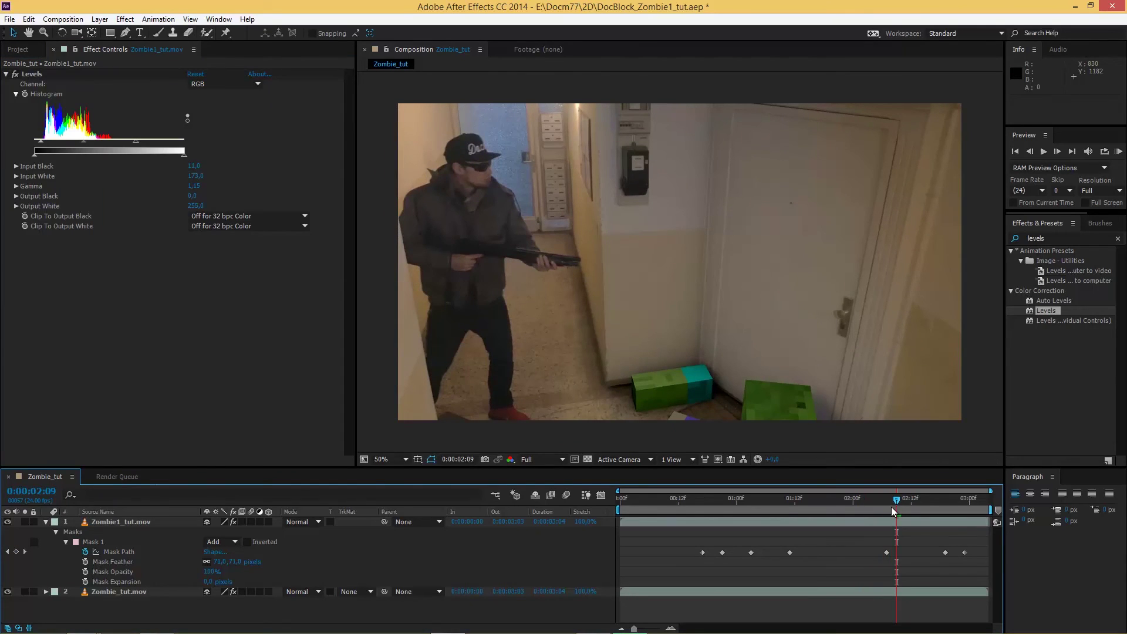
- Set the Levels Gamma of Zombie1_tut.mov to 1.18 and play back the blend
{"action": "left_click", "coordinate": [194, 186]}
{"action": "type", "text": "1,18"}
{"action": "key", "text": "Return"}
{"action": "left_click", "coordinate": [894, 553]}
{"action": "left_click_drag", "start_coordinate": [878, 505], "coordinate": [838, 506]}
{"action": "key", "text": "space"}
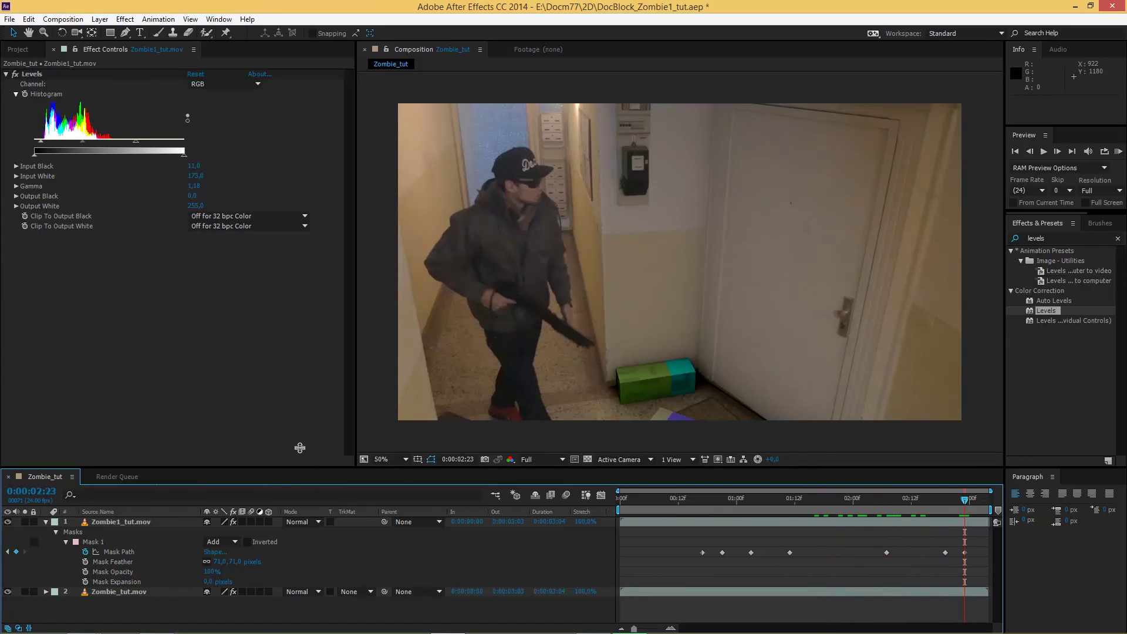
- Go to 0:00:01:15 and collapse the properties of the Zombie1_tut.mov layer
{"action": "left_click_drag", "start_coordinate": [293, 468], "coordinate": [294, 391]}
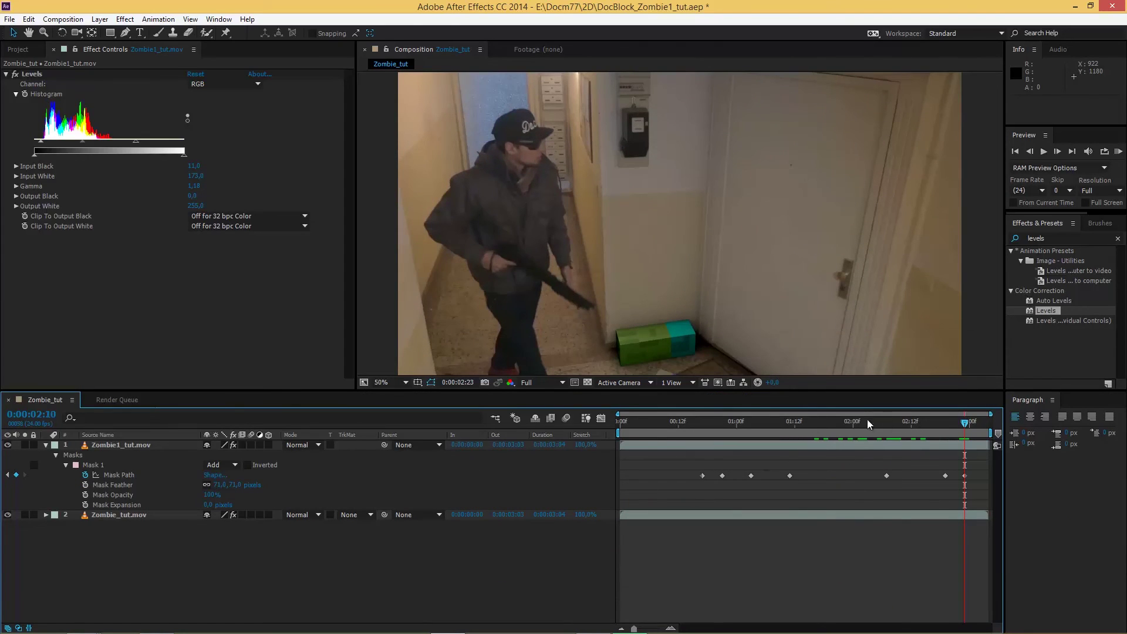
{"action": "left_click", "coordinate": [809, 421]}
{"action": "left_click", "coordinate": [46, 445]}
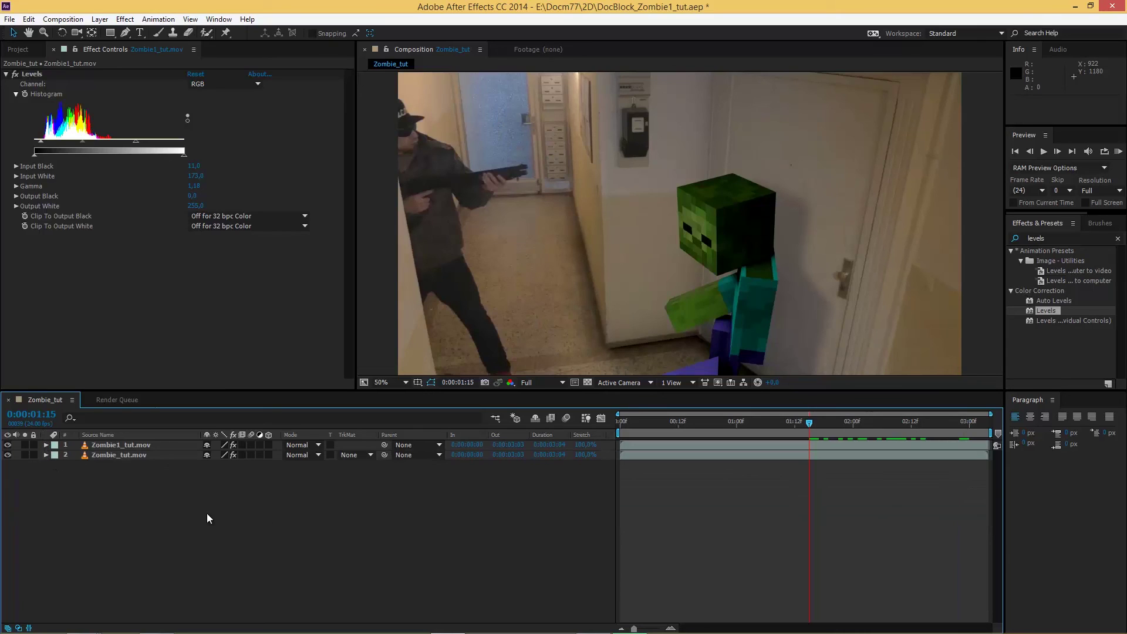
- Try the Pixel Motion Blur effect on the Zombie_tut.mov layer, check it at 0:00:01:18 and remove it
{"action": "left_click", "coordinate": [135, 456]}
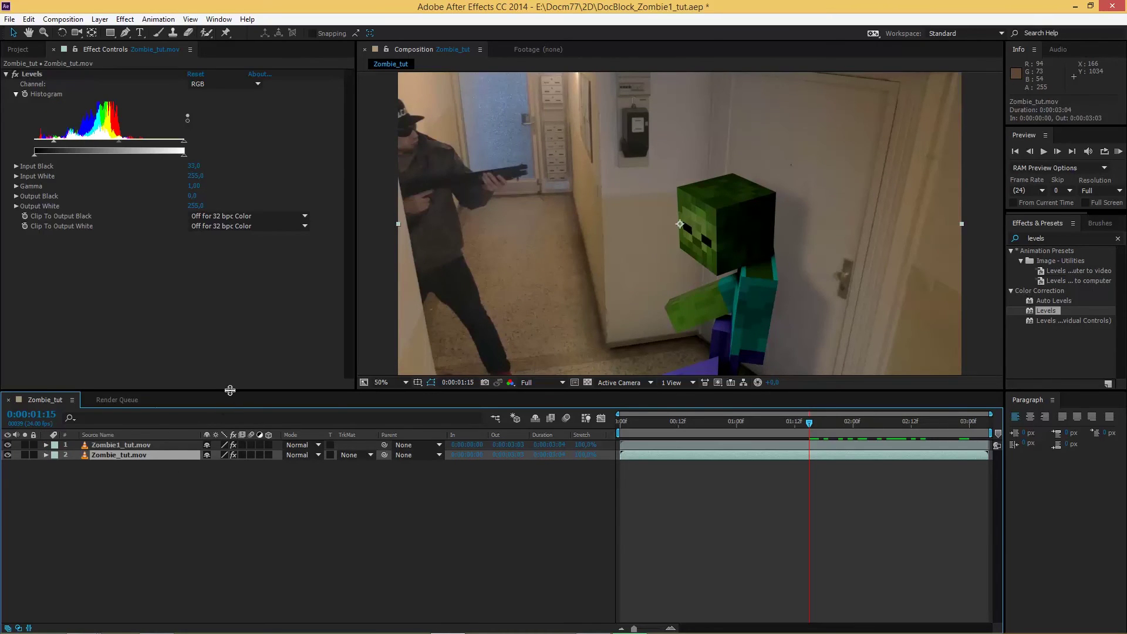
{"action": "left_click_drag", "start_coordinate": [228, 392], "coordinate": [245, 439]}
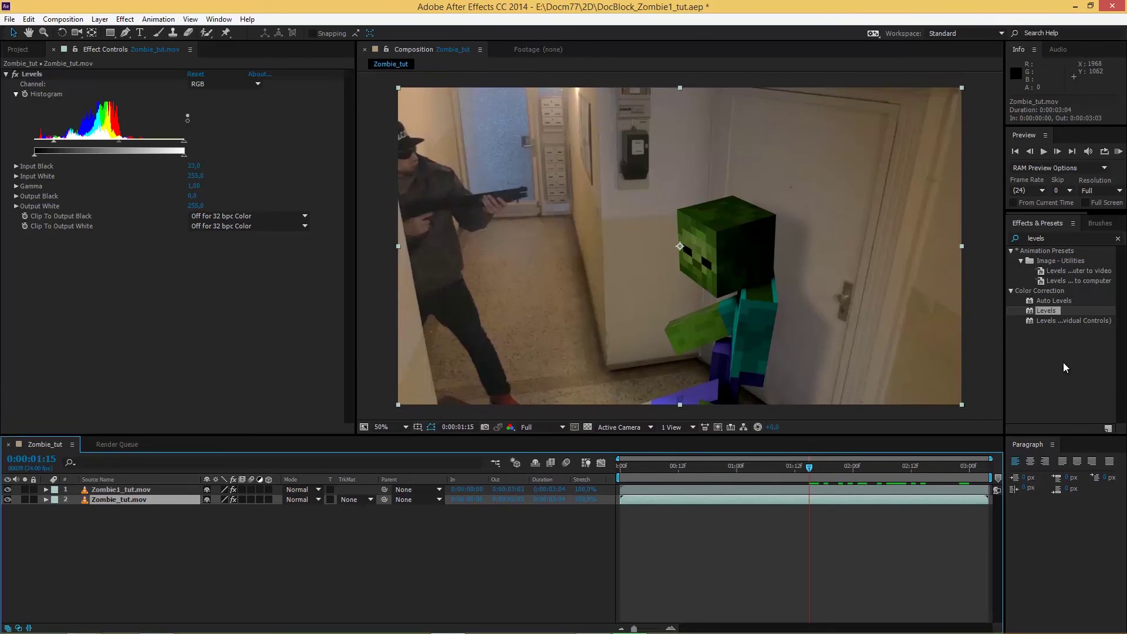
{"action": "left_click", "coordinate": [1061, 237]}
{"action": "type", "text": "pixel"}
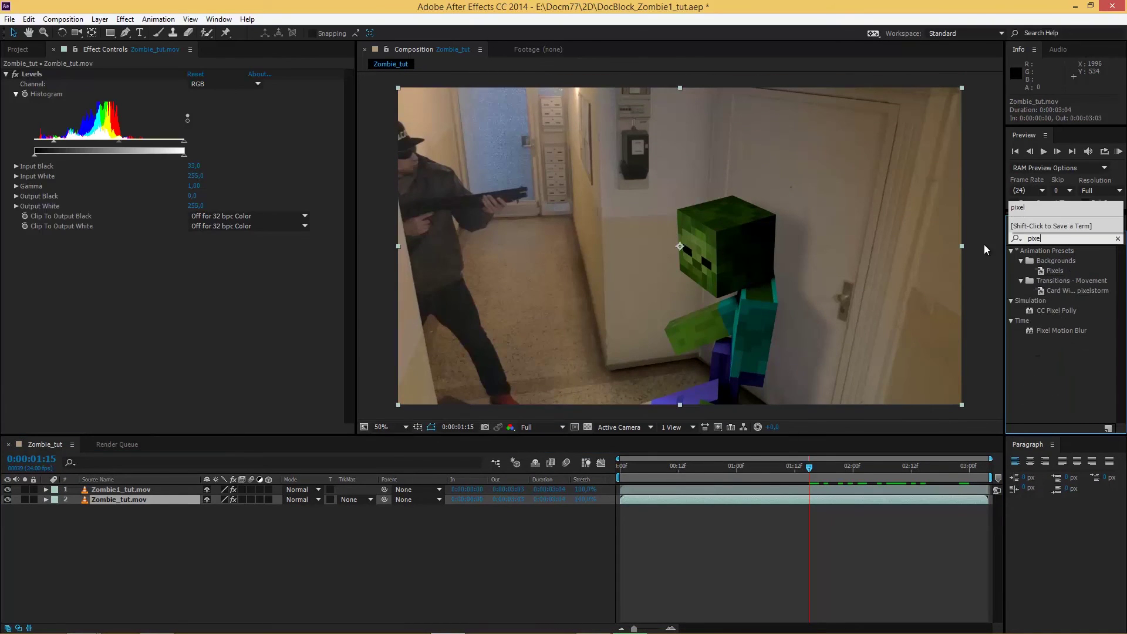
{"action": "double_click", "coordinate": [1062, 330]}
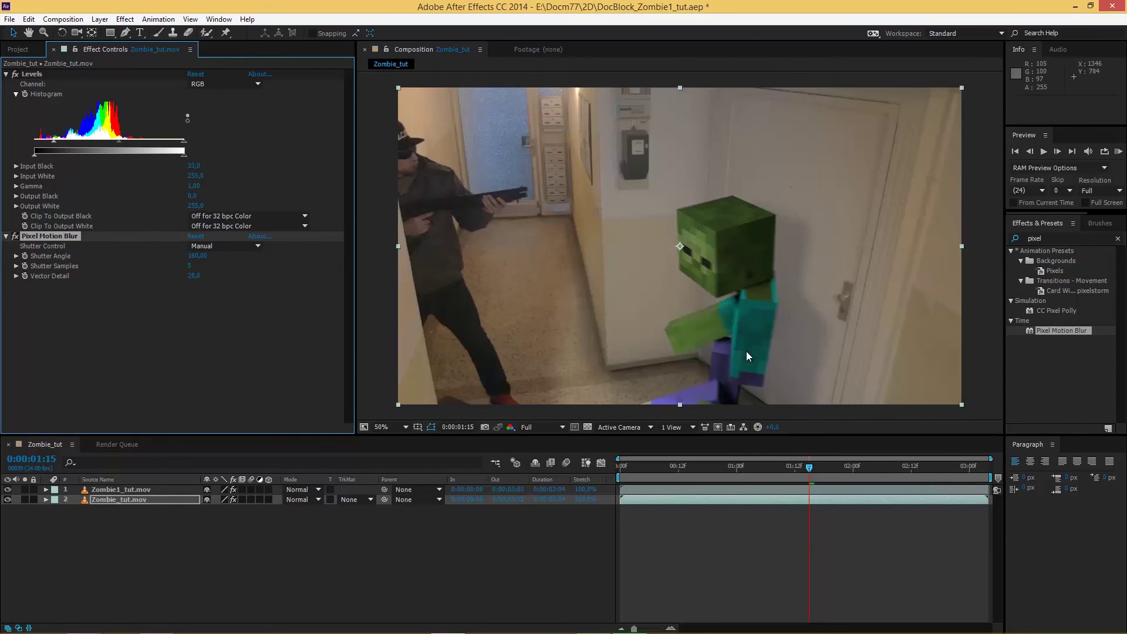
{"action": "left_click_drag", "start_coordinate": [815, 470], "coordinate": [825, 472]}
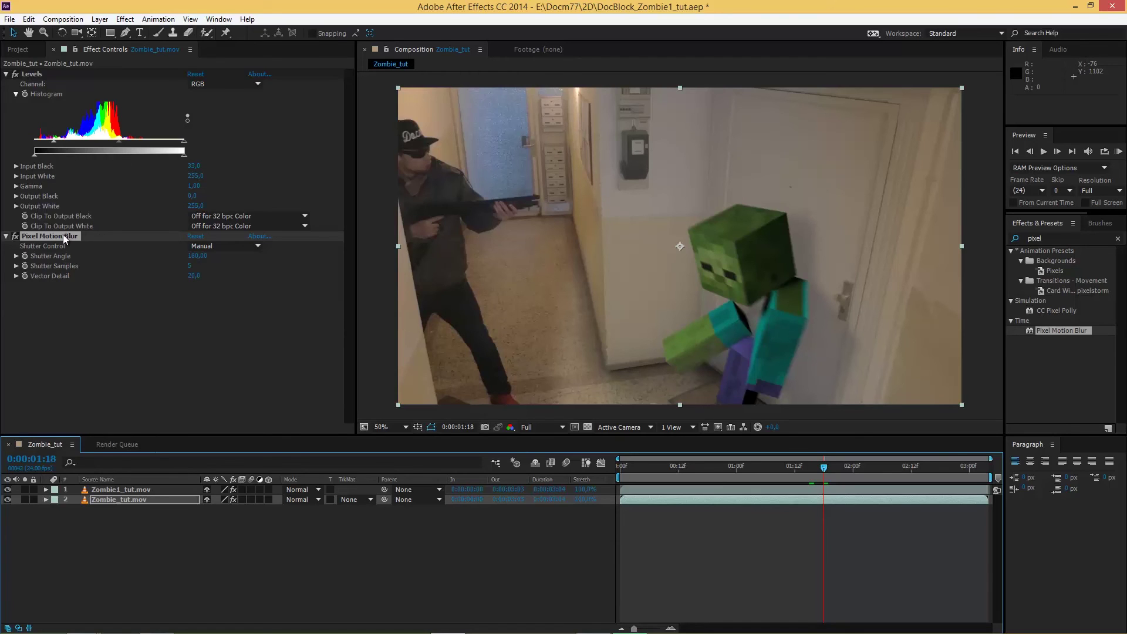
{"action": "key", "text": "Delete"}
{"action": "left_click", "coordinate": [208, 537]}
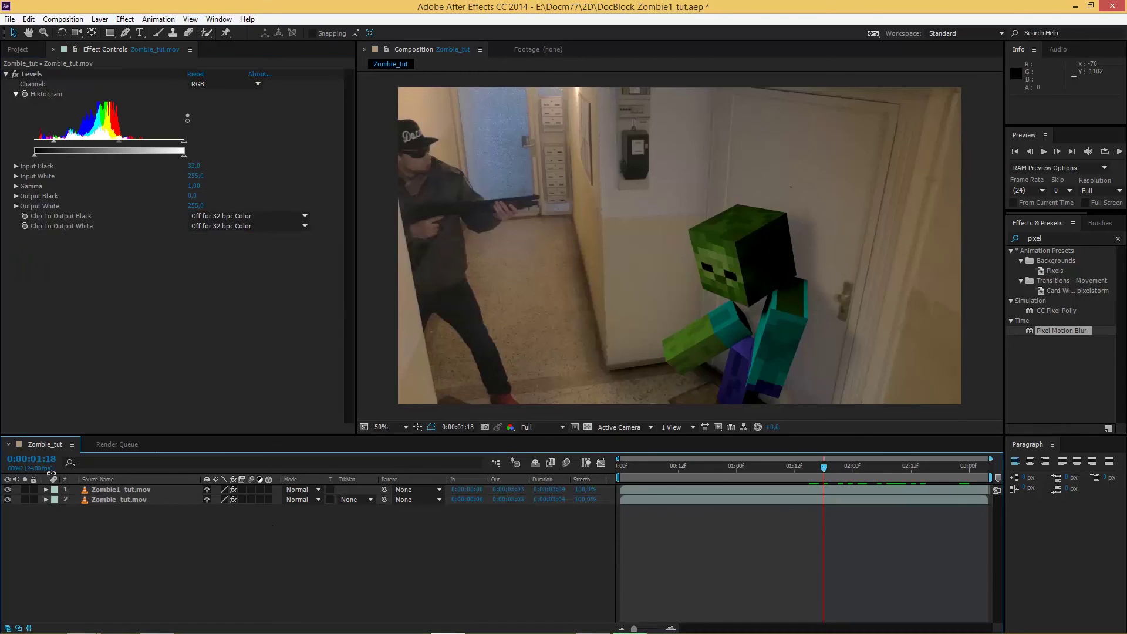
- Pre-compose both layers as Pre-comp 1 with all attributes moved, apply Pixel Motion Blur to it and check the result at 0:00:02:04
{"action": "left_click", "coordinate": [100, 489]}
{"action": "left_click", "coordinate": [101, 500], "text": "shift"}
{"action": "key", "text": "ctrl+shift+c"}
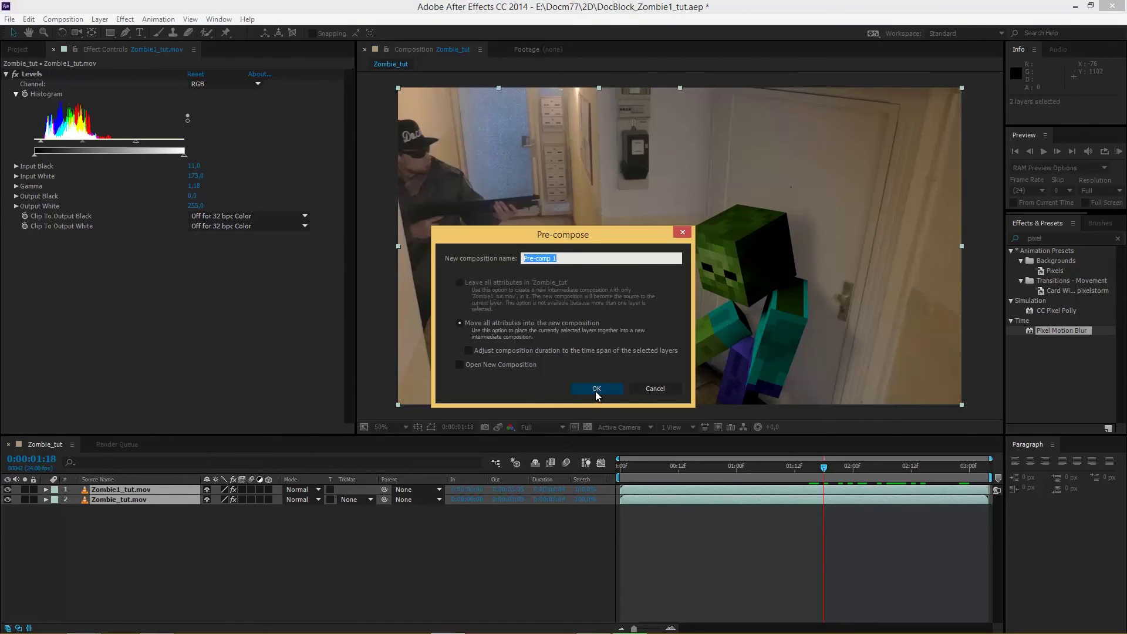
{"action": "left_click", "coordinate": [595, 391]}
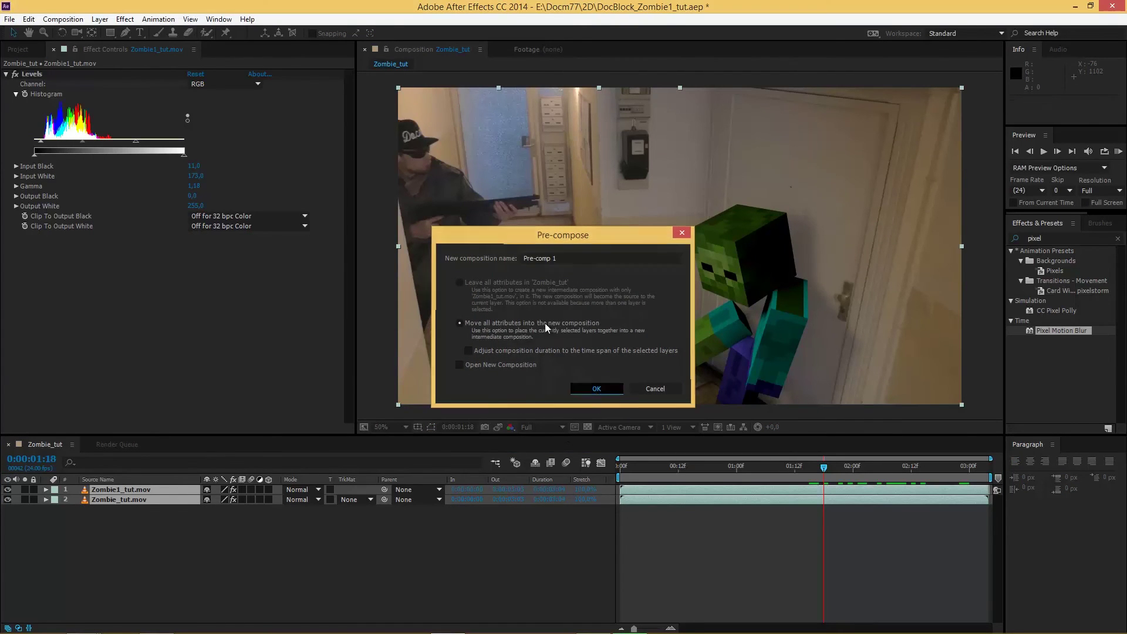
{"action": "double_click", "coordinate": [1069, 331]}
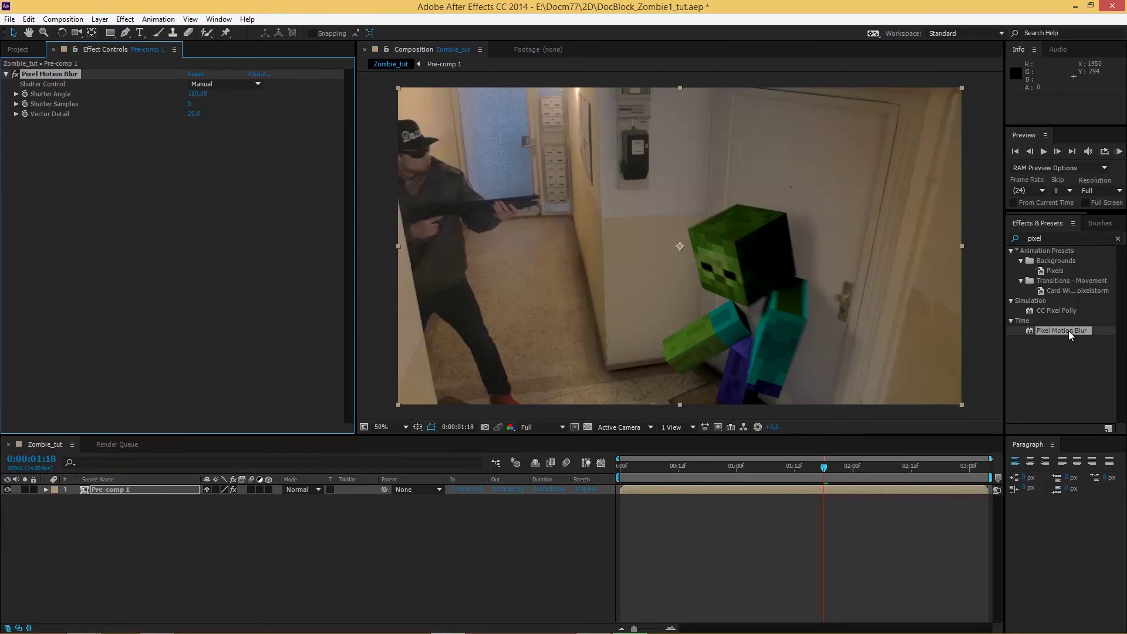
{"action": "left_click", "coordinate": [871, 467]}
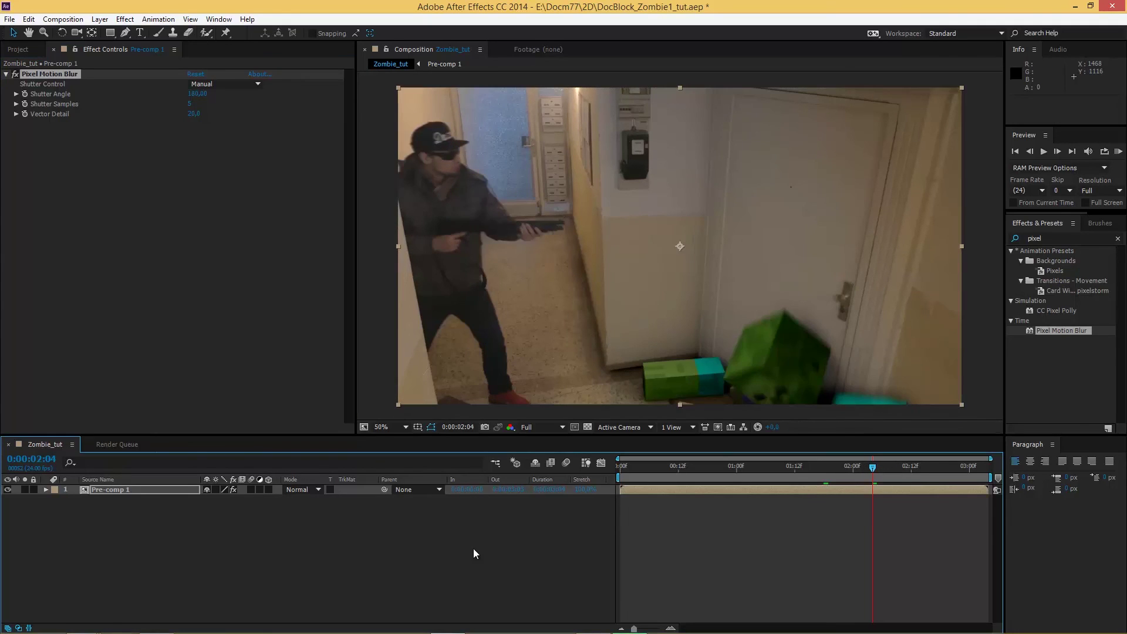
- Add a new adjustment layer above Pre-comp 1
{"action": "left_click", "coordinate": [162, 536]}
{"action": "left_click", "coordinate": [99, 19]}
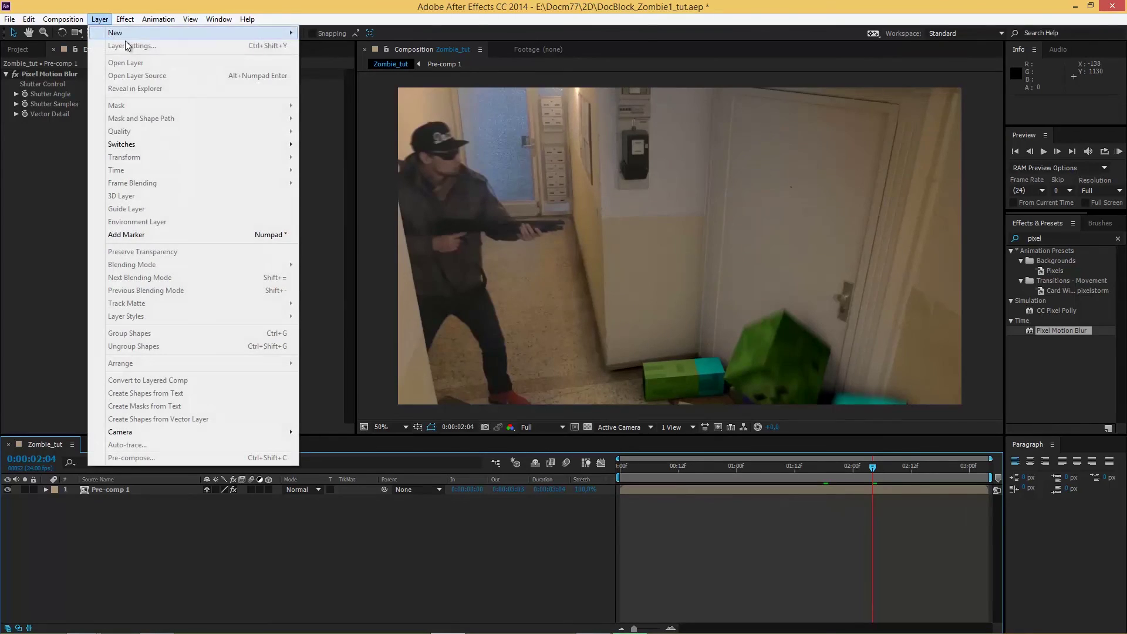
{"action": "mouse_move", "coordinate": [129, 32]}
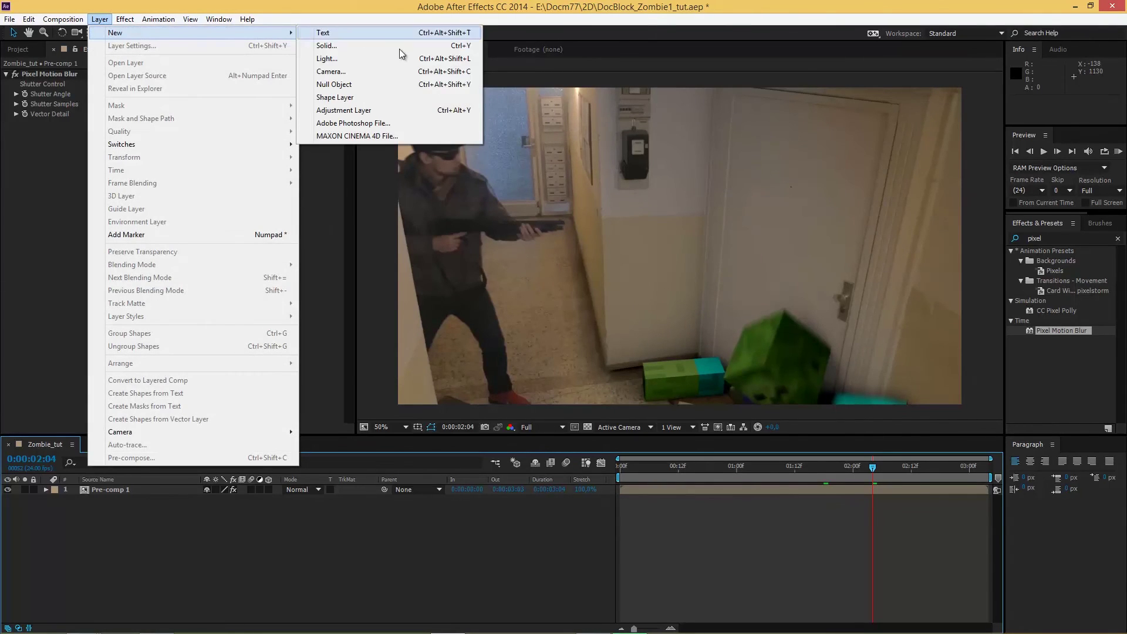
{"action": "left_click", "coordinate": [373, 111]}
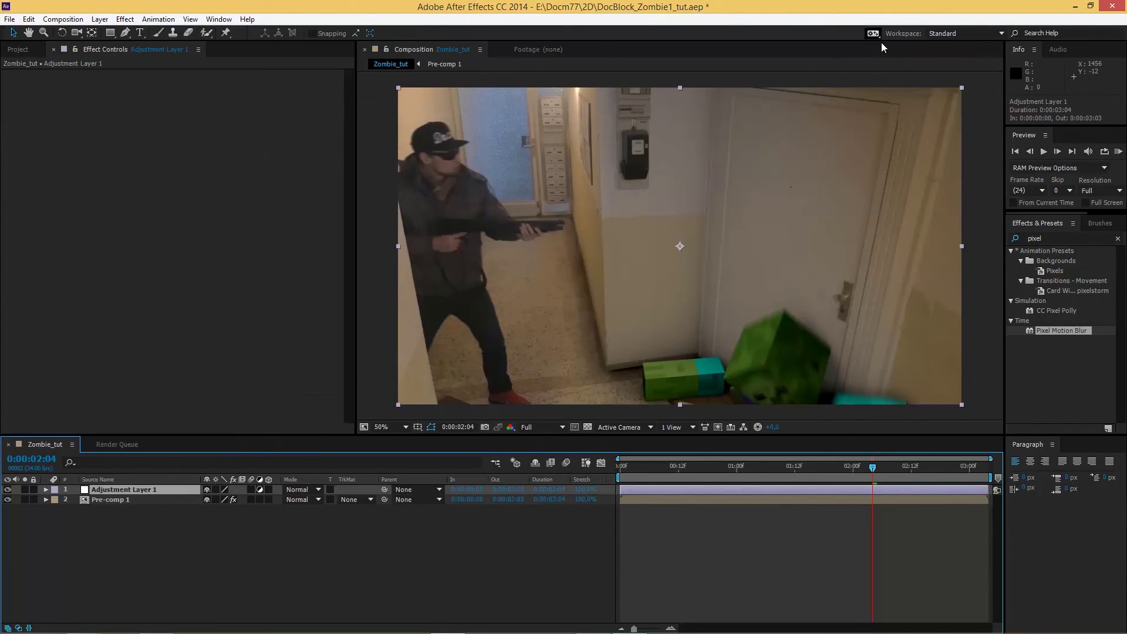
- Apply the Curves effect to Adjustment Layer 1 and slightly darken the shadow end of the RGB curve
{"action": "left_click", "coordinate": [146, 166]}
{"action": "left_click", "coordinate": [1024, 237]}
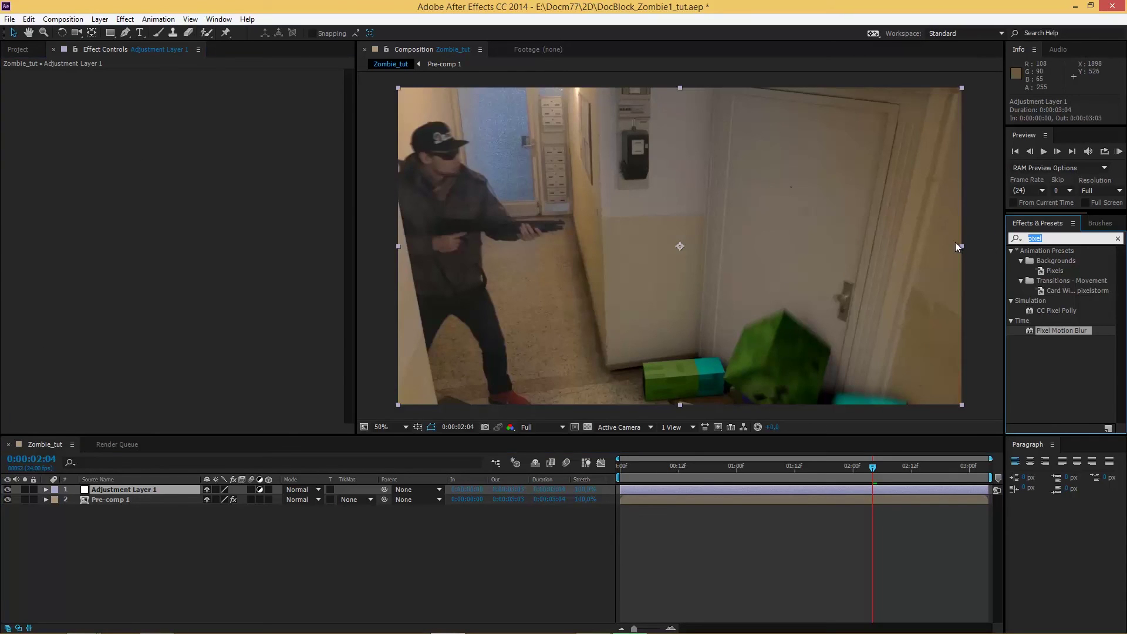
{"action": "type", "text": "curvesd"}
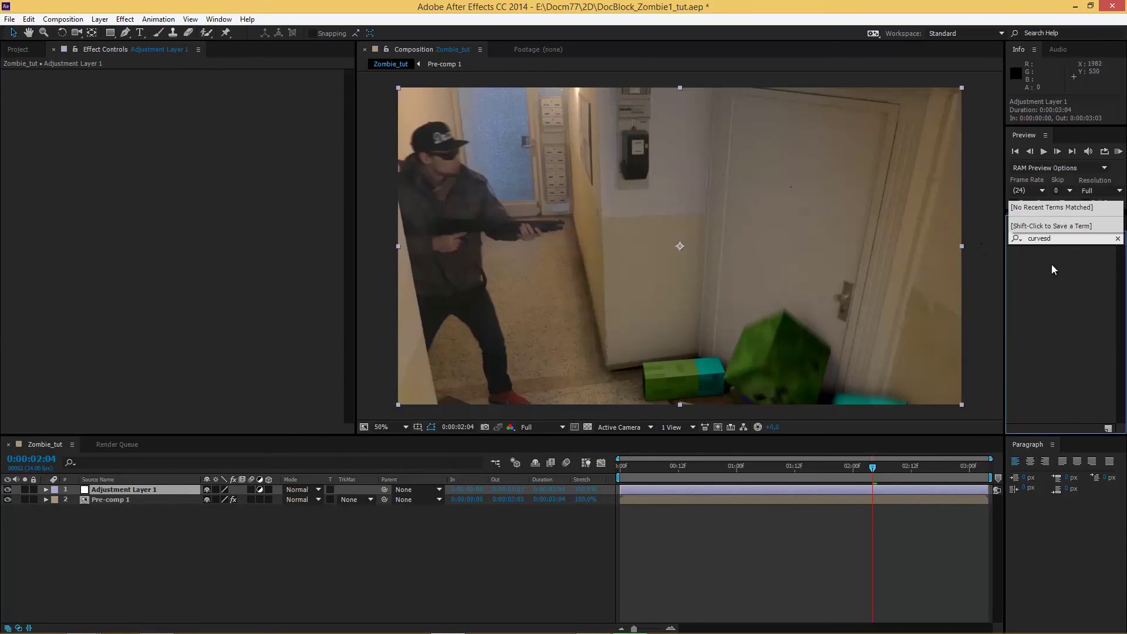
{"action": "key", "text": "BackSpace"}
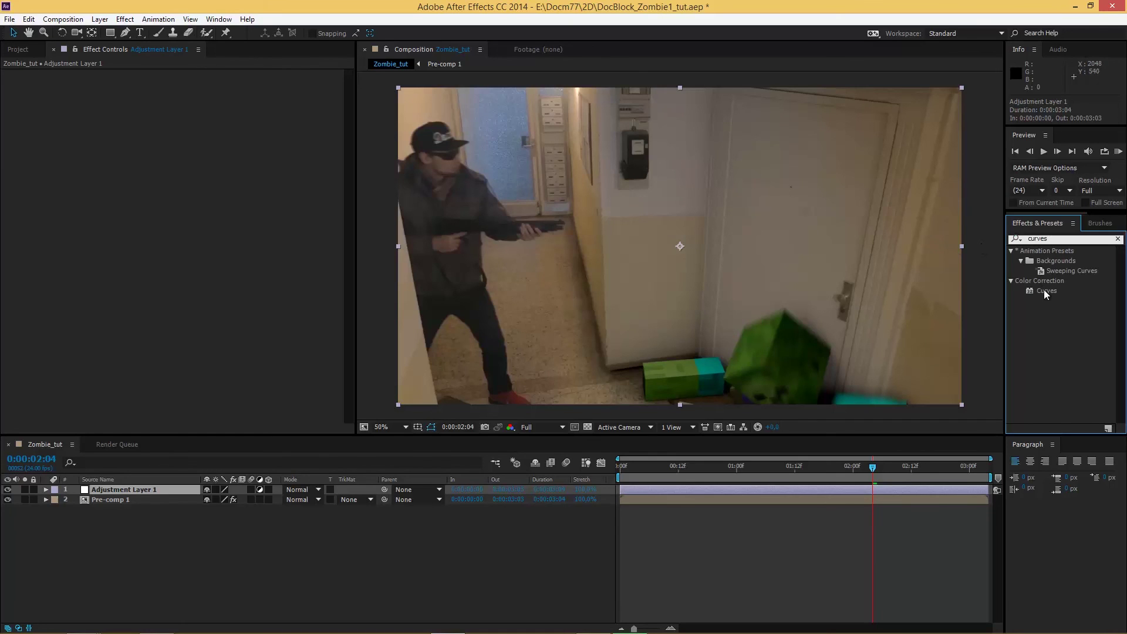
{"action": "double_click", "coordinate": [1044, 290]}
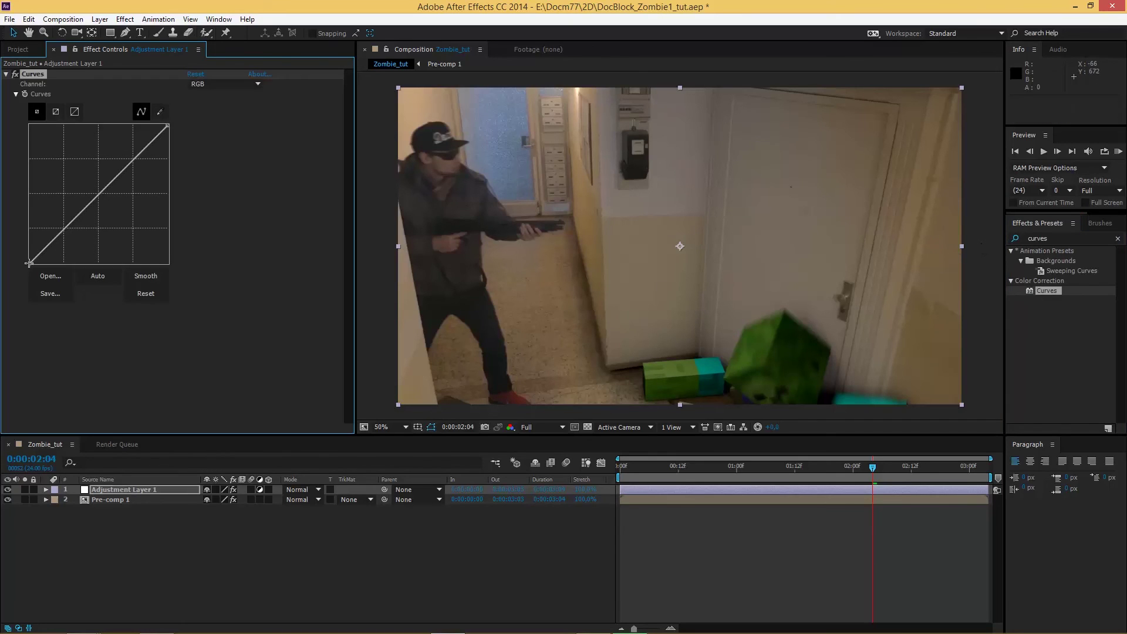
{"action": "left_click_drag", "start_coordinate": [29, 263], "coordinate": [36, 277]}
{"action": "mouse_move", "coordinate": [167, 125]}
{"action": "left_mouse_down"}
{"action": "mouse_move", "coordinate": [186, 149]}
{"action": "mouse_move", "coordinate": [168, 124]}
{"action": "left_mouse_up"}
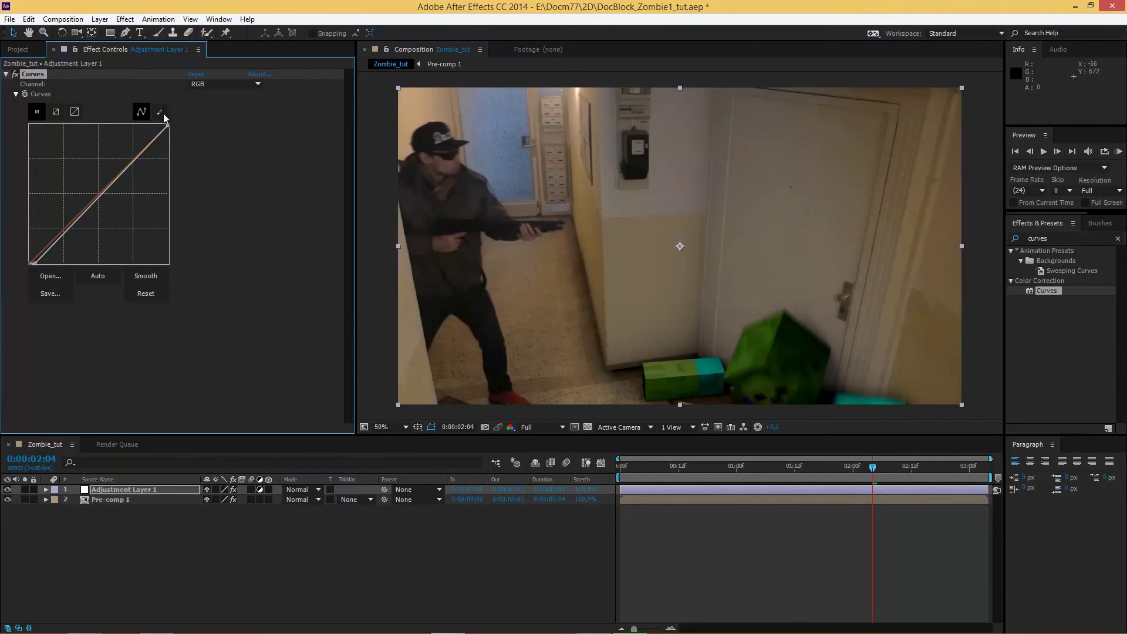
- Lift the shadow end of the Red curve slightly, and raise the Green curve a little in the shadows
{"action": "left_click", "coordinate": [206, 83]}
{"action": "left_click", "coordinate": [229, 110]}
{"action": "left_click_drag", "start_coordinate": [32, 261], "coordinate": [16, 256]}
{"action": "left_click", "coordinate": [242, 86]}
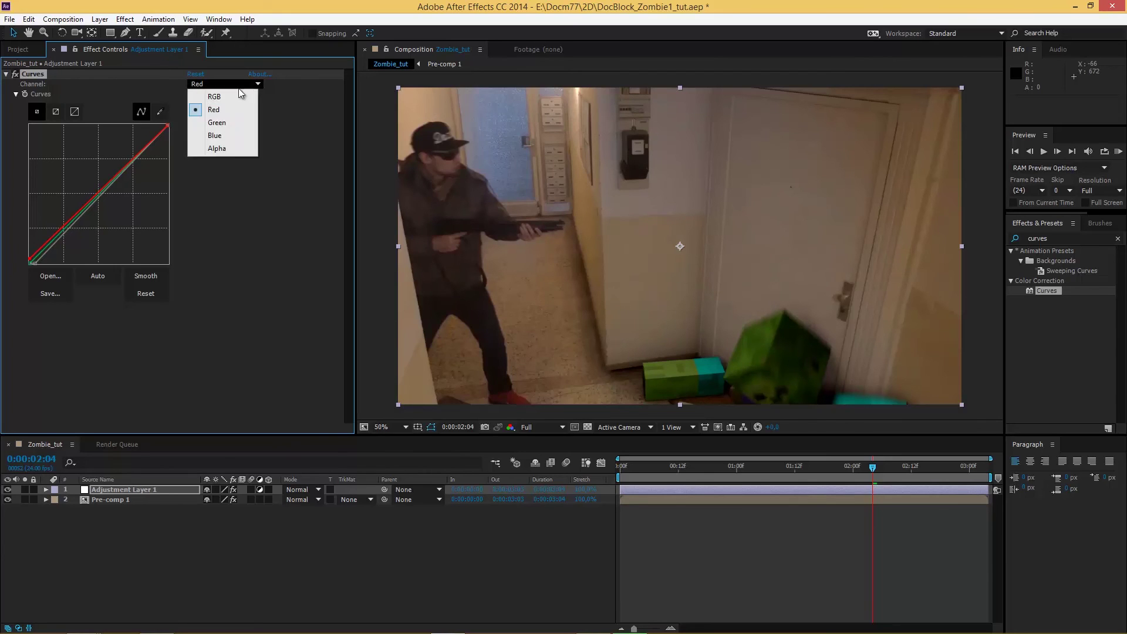
{"action": "left_click", "coordinate": [240, 122]}
{"action": "left_click_drag", "start_coordinate": [32, 263], "coordinate": [11, 267]}
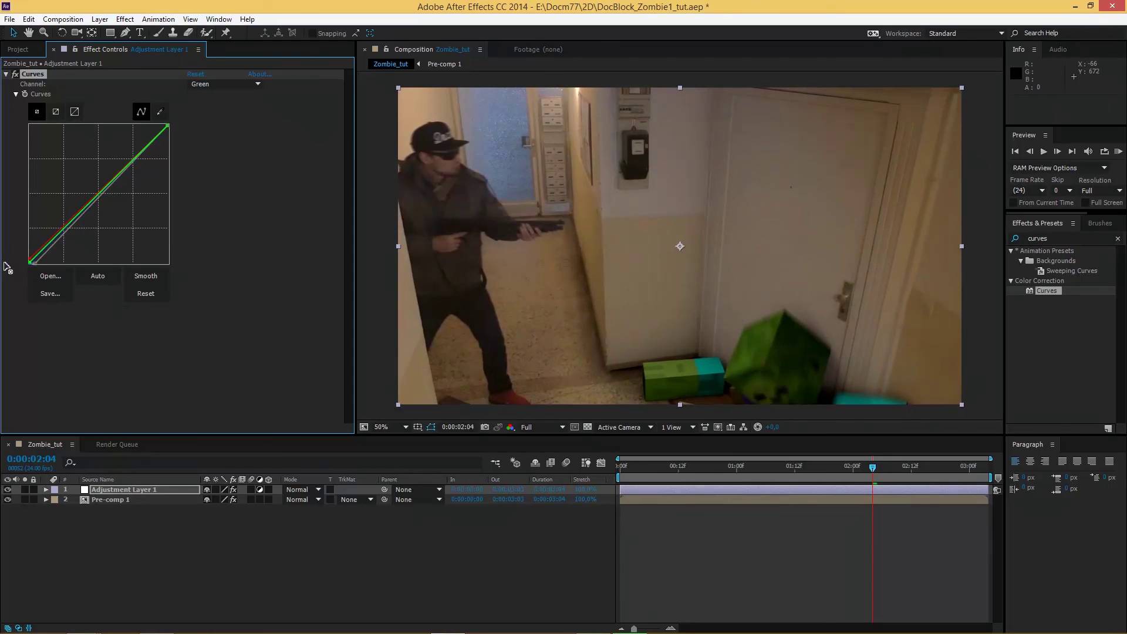
{"action": "left_click", "coordinate": [62, 230]}
{"action": "left_click_drag", "start_coordinate": [62, 229], "coordinate": [63, 230]}
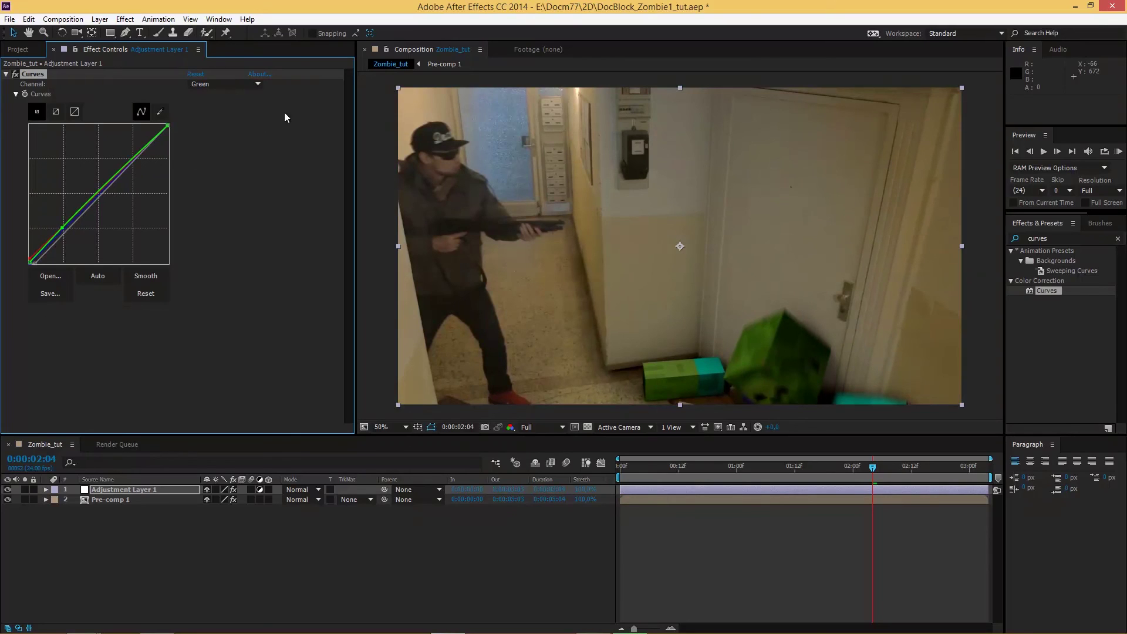
- Adjust the shadows of the Blue curve slightly downward for a warmer tint
{"action": "left_click", "coordinate": [241, 85]}
{"action": "left_click", "coordinate": [192, 136]}
{"action": "left_click_drag", "start_coordinate": [64, 230], "coordinate": [2, 265]}
- Toggle the adjustment layer's visibility to compare the grade, and inspect the frame at 0:00:01:14
{"action": "left_click", "coordinate": [16, 499]}
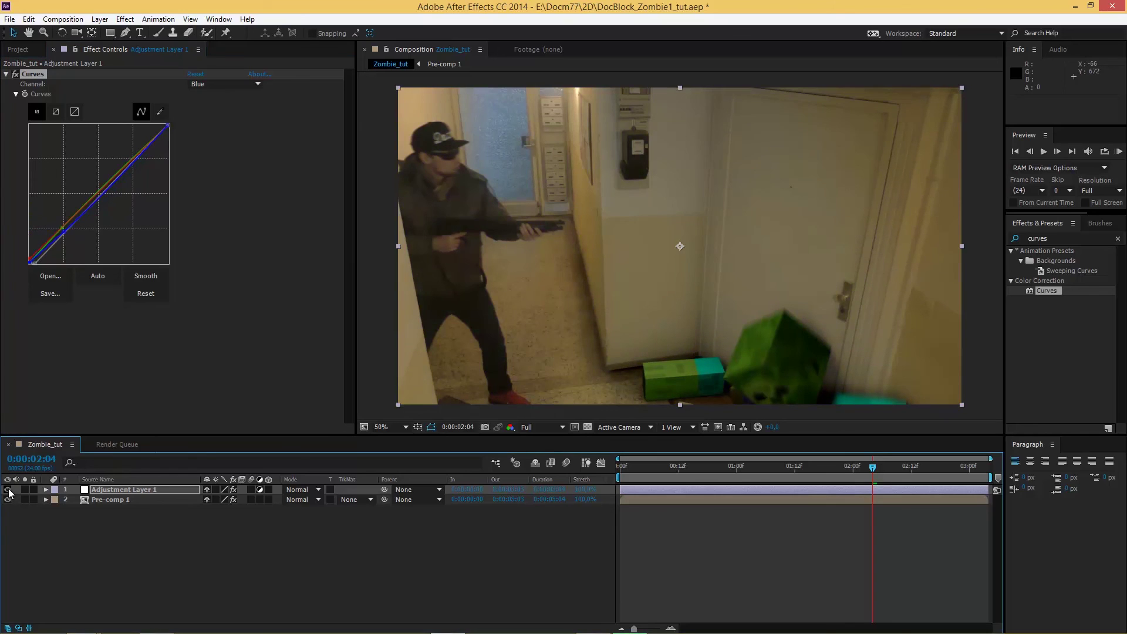
{"action": "left_click", "coordinate": [387, 560]}
{"action": "left_click_drag", "start_coordinate": [731, 472], "coordinate": [692, 475]}
{"action": "key", "text": "KP_0"}
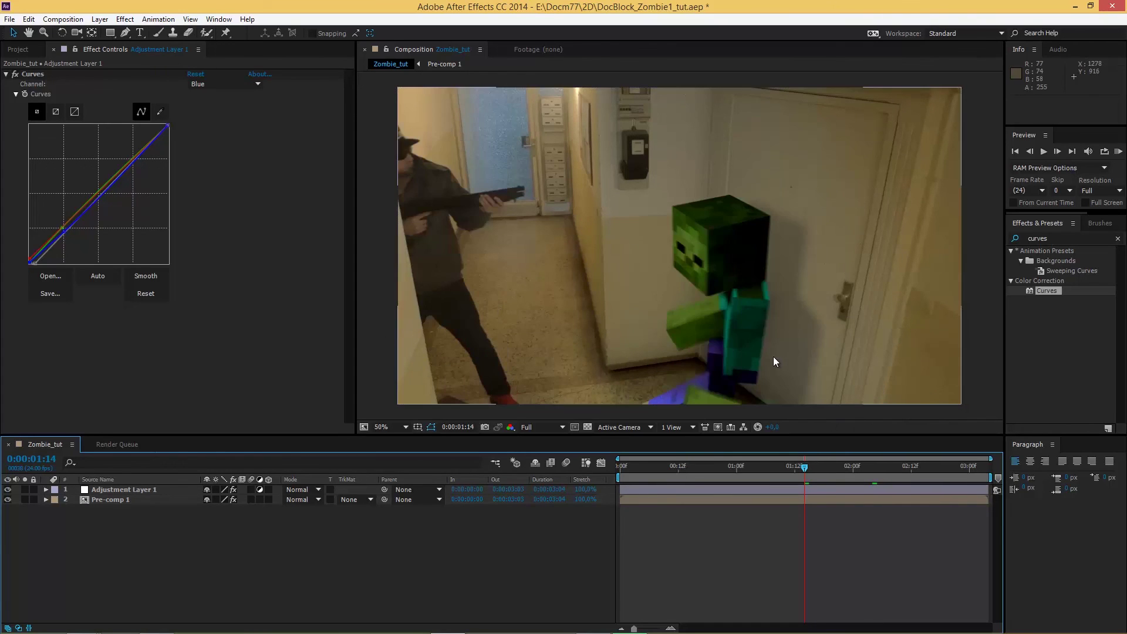
- Remove Curves from Adjustment Layer 1 and apply the Color Balance effect instead
{"action": "left_click", "coordinate": [1034, 238]}
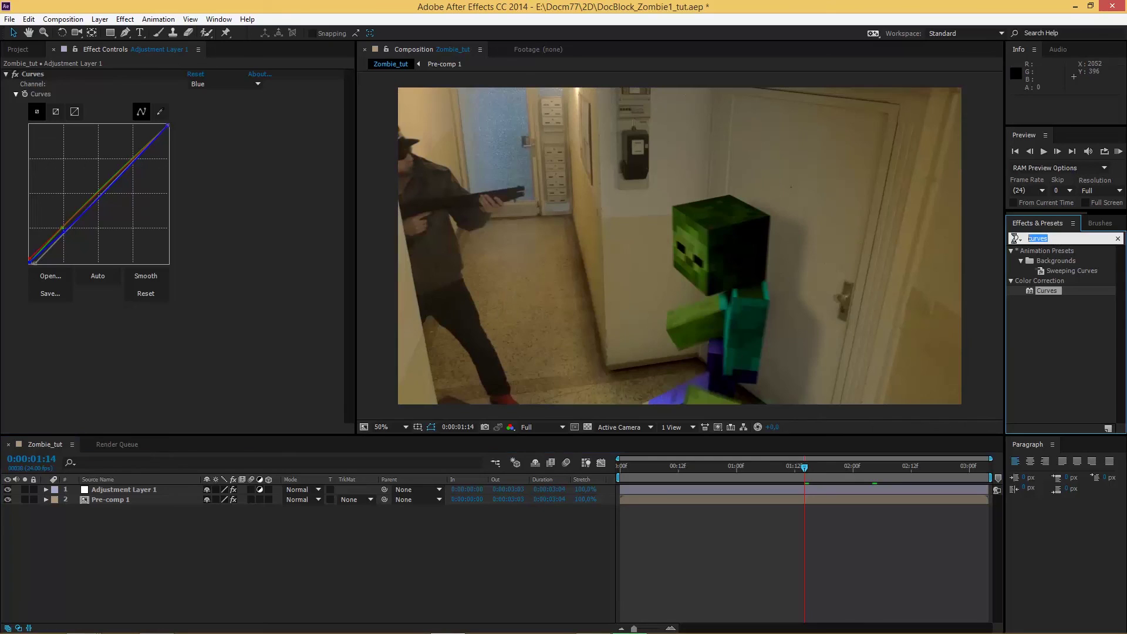
{"action": "type", "text": "color"}
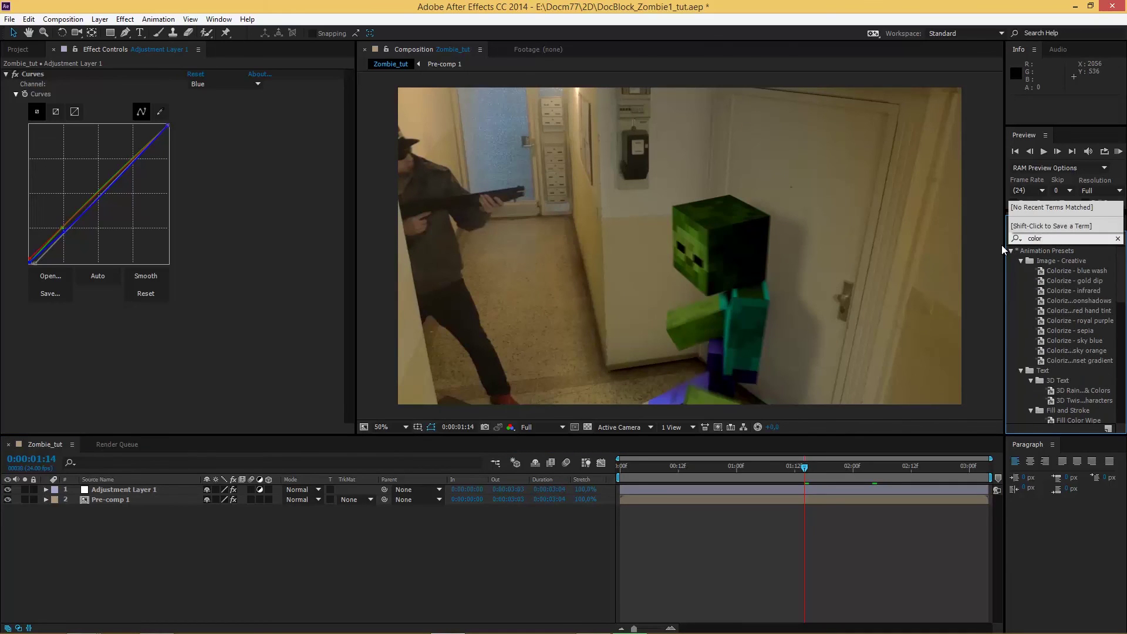
{"action": "type", "text": " ba"}
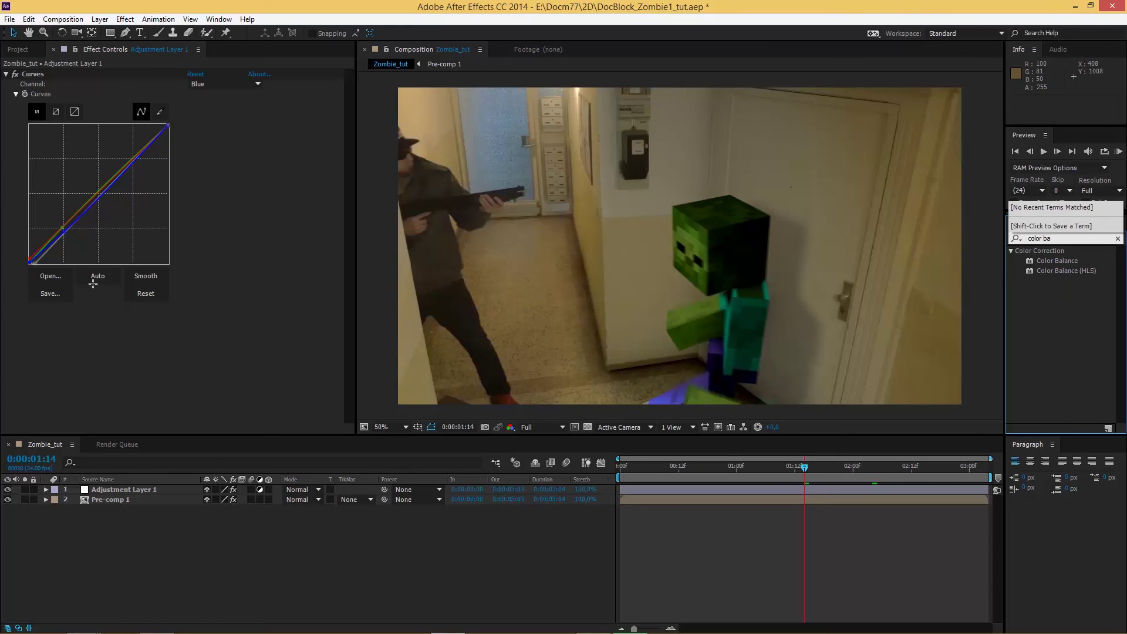
{"action": "left_click", "coordinate": [36, 74]}
{"action": "key", "text": "Delete"}
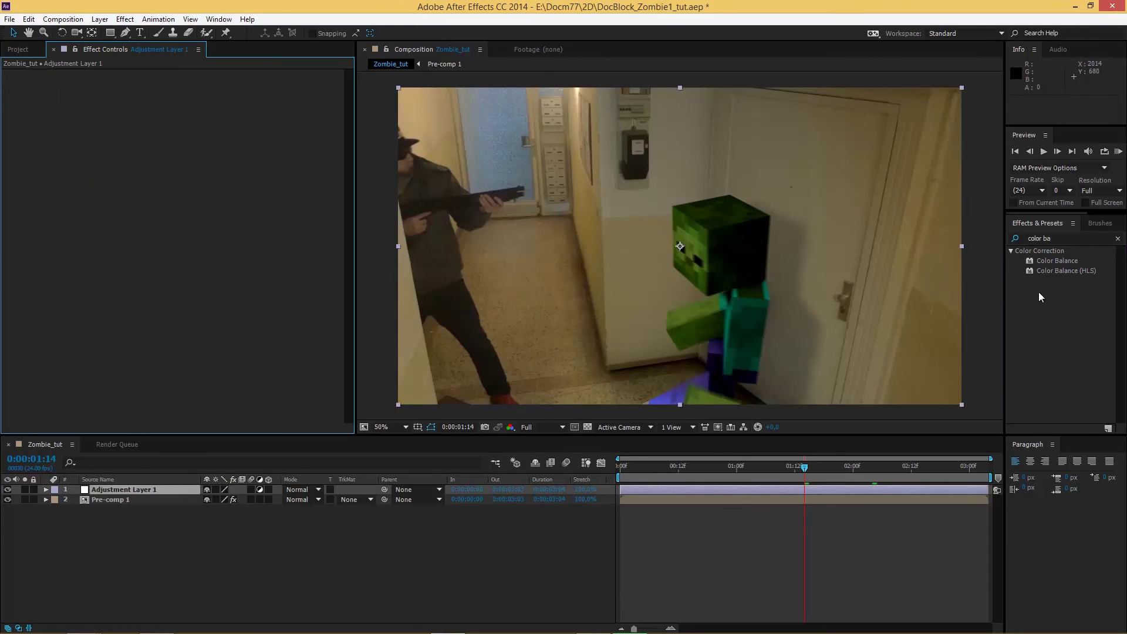
{"action": "double_click", "coordinate": [1057, 261]}
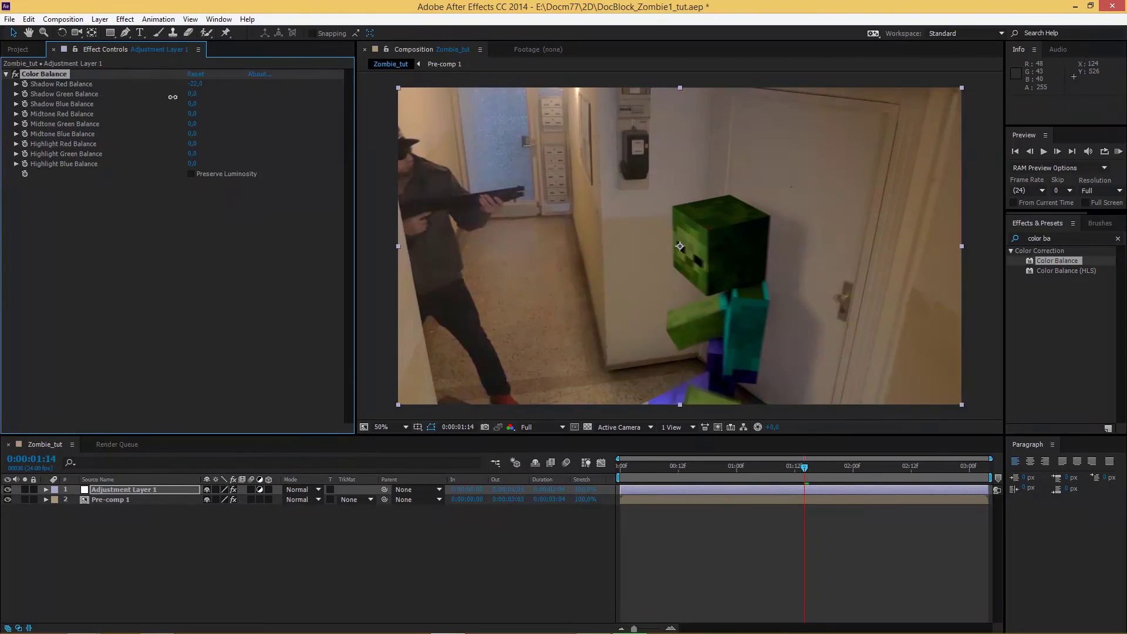
- In Color Balance, lower the Shadow Red Balance to -29 and raise the Highlight Red Balance to 14
{"action": "left_click_drag", "start_coordinate": [170, 97], "coordinate": [190, 98]}
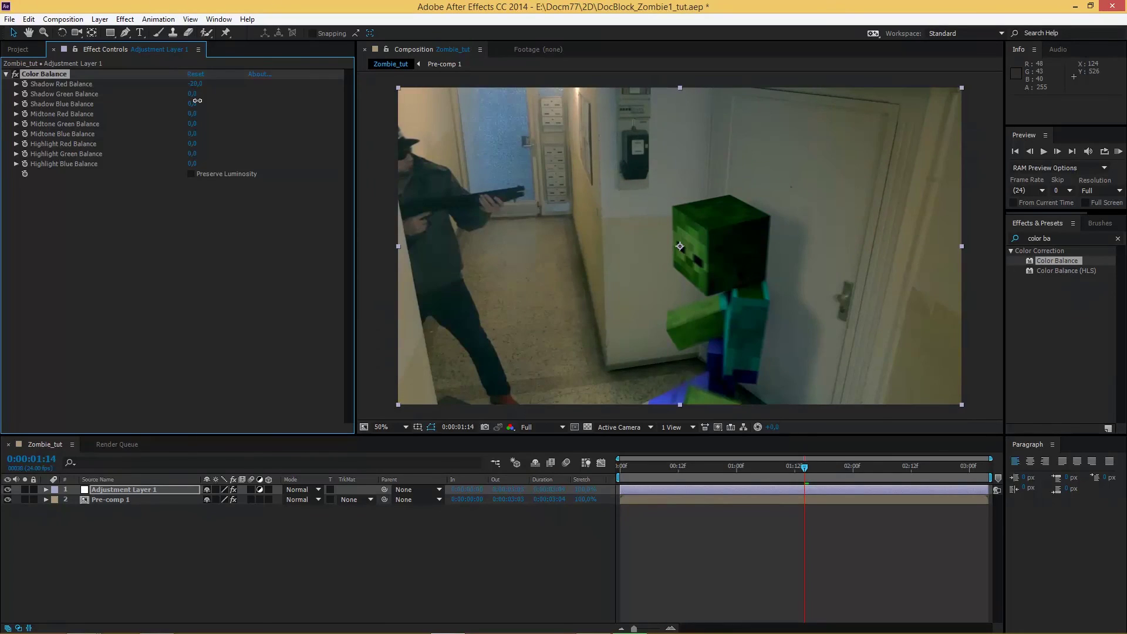
{"action": "left_click_drag", "start_coordinate": [198, 100], "coordinate": [187, 106]}
{"action": "left_click_drag", "start_coordinate": [198, 145], "coordinate": [200, 150]}
{"action": "left_click", "coordinate": [226, 556]}
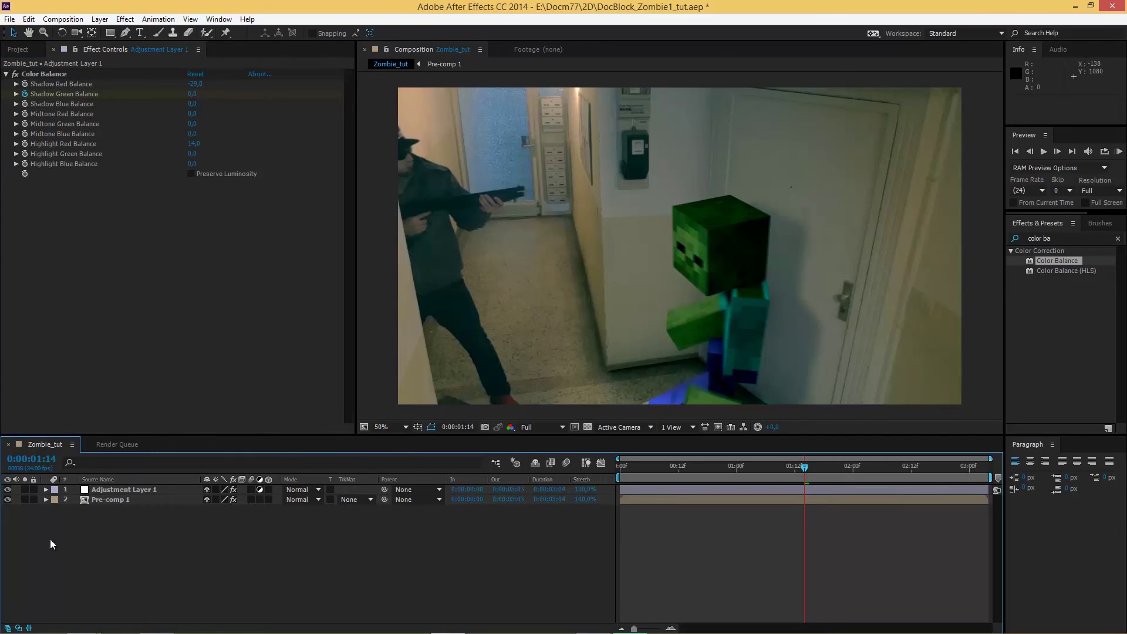
- Add Curves to Adjustment Layer 1 below Color Balance and shape a gentle S-curve with darker shadows and brighter highlights
{"action": "left_click", "coordinate": [109, 492]}
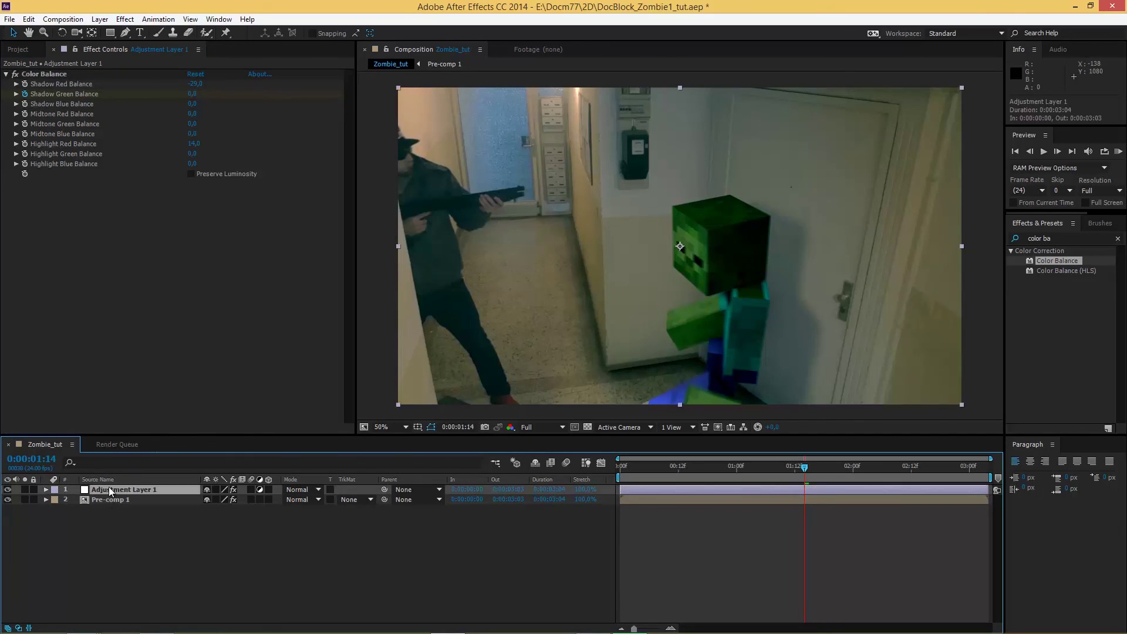
{"action": "left_click", "coordinate": [1048, 240]}
{"action": "type", "text": "curv"}
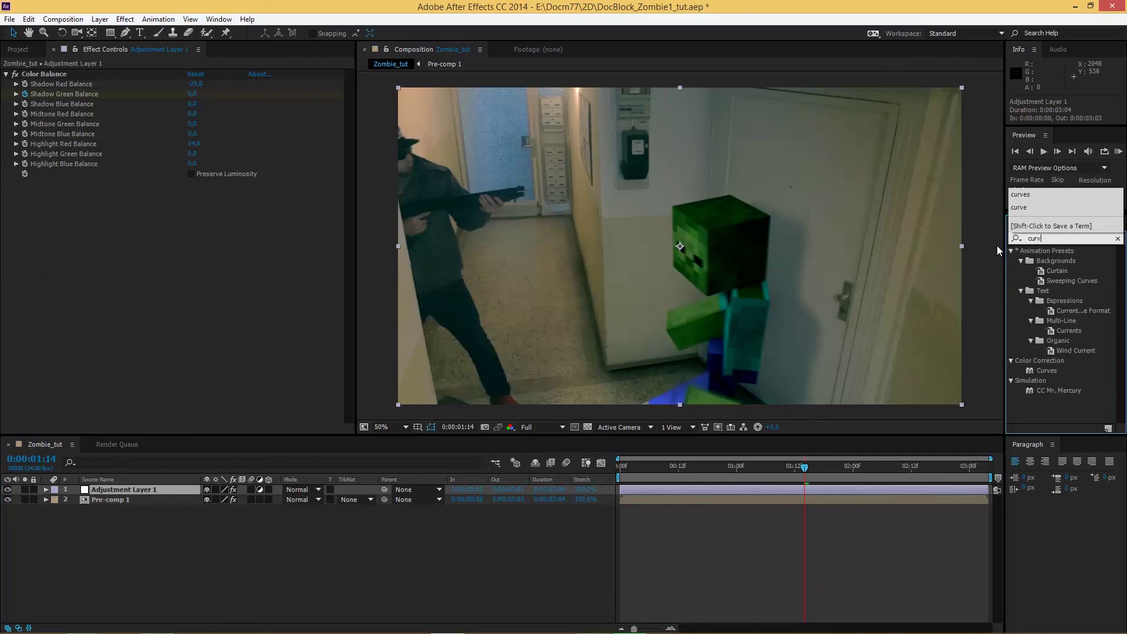
{"action": "type", "text": "es"}
{"action": "double_click", "coordinate": [1039, 290]}
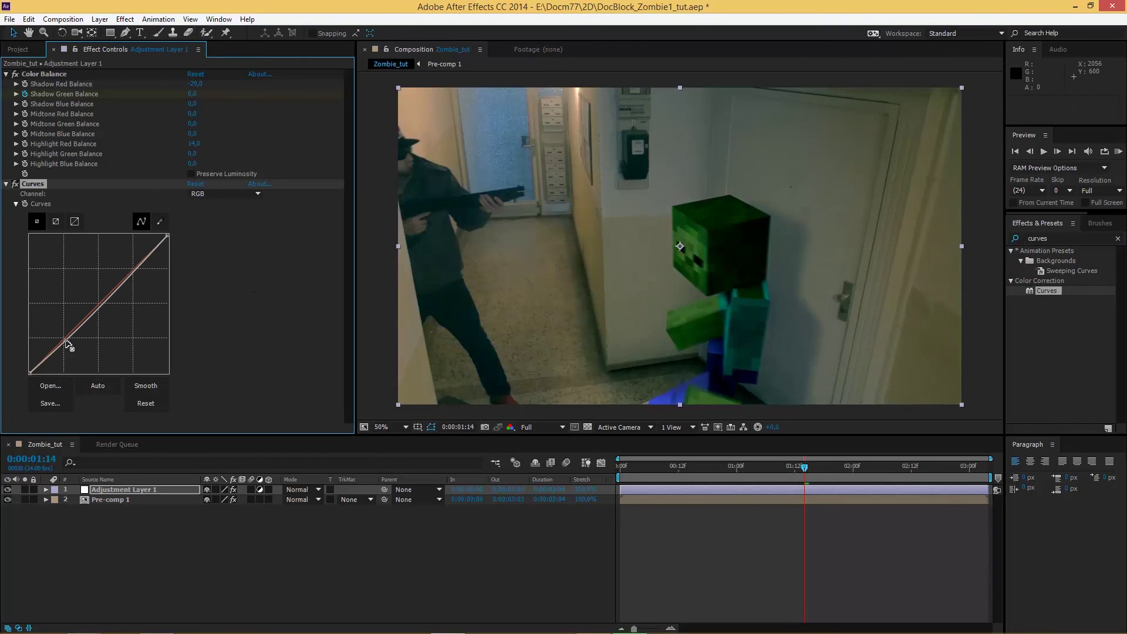
{"action": "left_click_drag", "start_coordinate": [136, 272], "coordinate": [130, 264]}
{"action": "left_click_drag", "start_coordinate": [66, 341], "coordinate": [66, 341]}
- Create a new black solid layer above Adjustment Layer 1
{"action": "left_click", "coordinate": [192, 551]}
{"action": "key", "text": "ctrl+y"}
{"action": "left_click", "coordinate": [601, 426]}
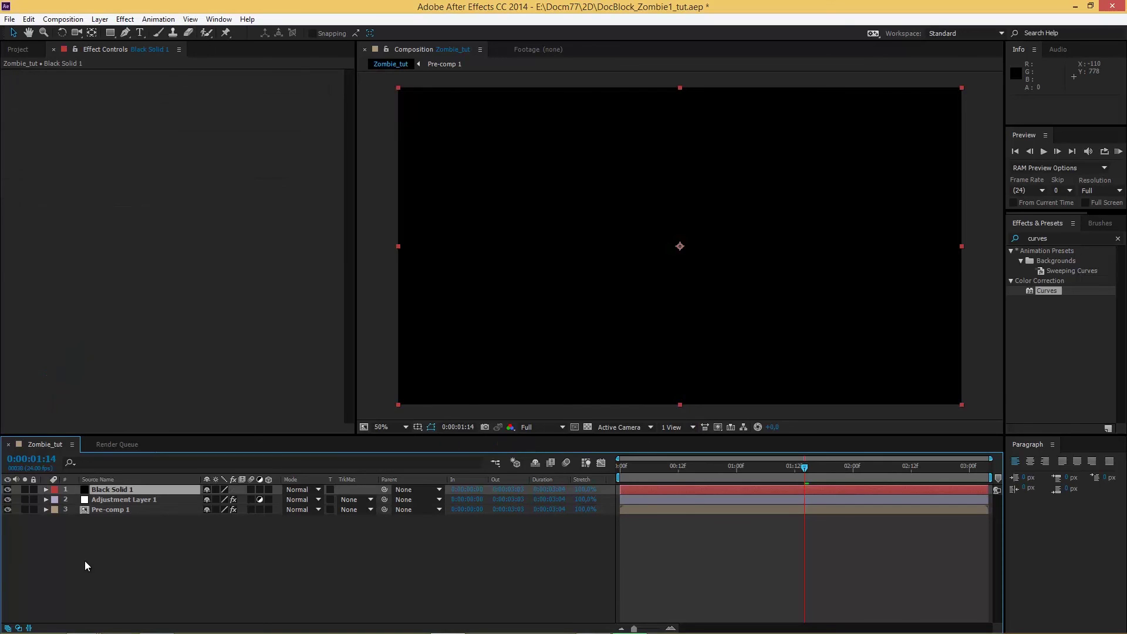
- Show the title/action safe guides and draw an inverted full-width rectangular mask on Black Solid 1 to form letterbox bars
{"action": "left_click", "coordinate": [111, 33]}
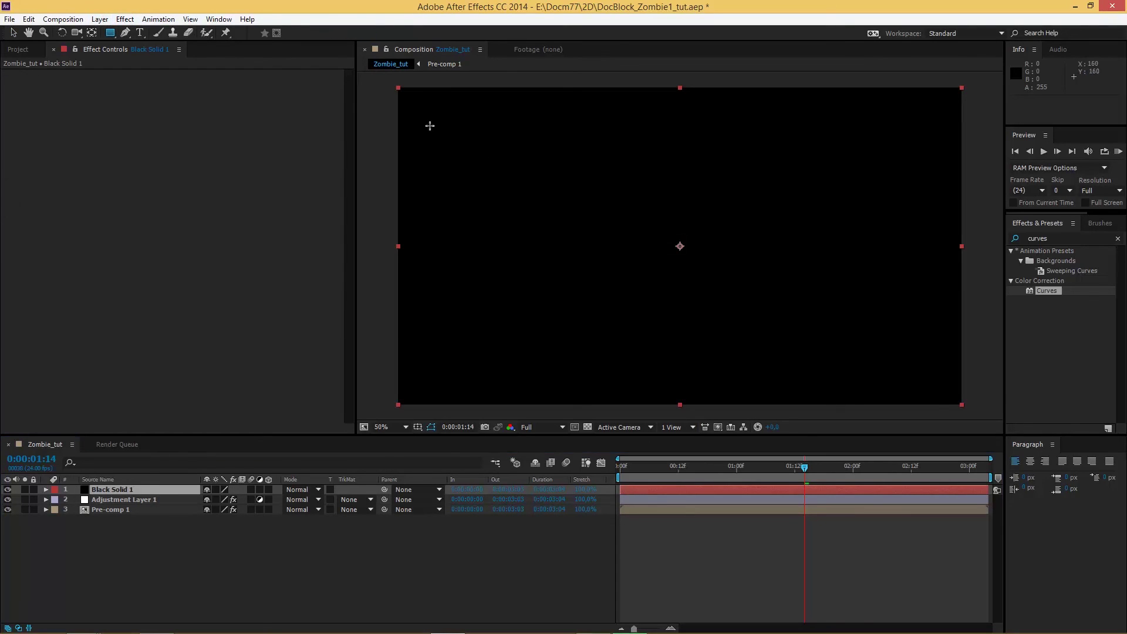
{"action": "left_click", "coordinate": [417, 428]}
{"action": "left_click", "coordinate": [487, 439]}
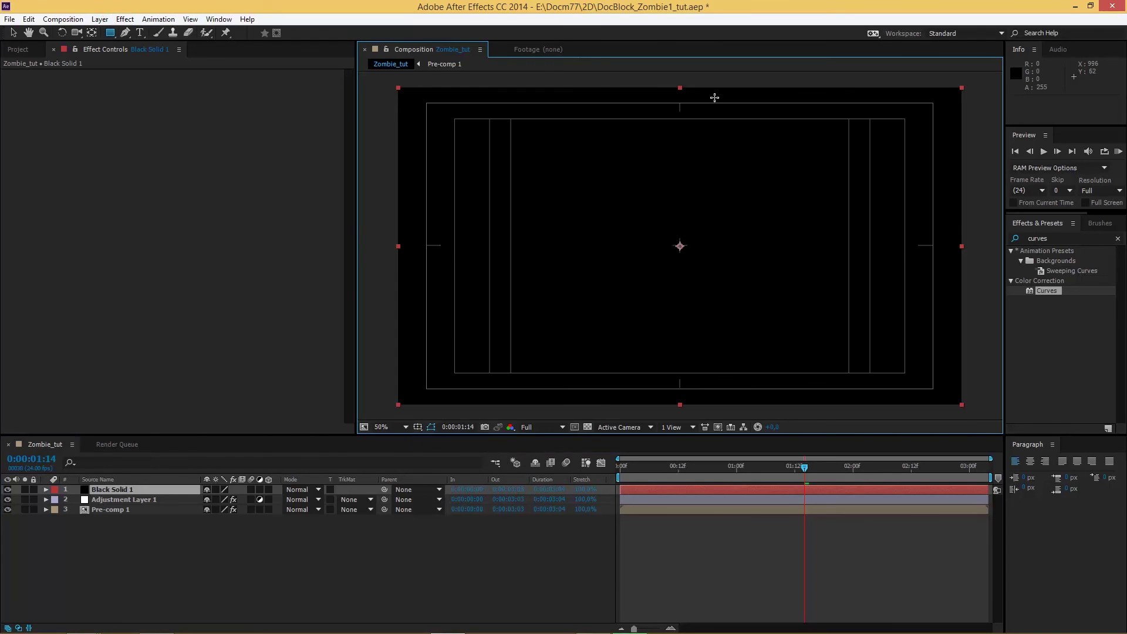
{"action": "mouse_move", "coordinate": [386, 114]}
{"action": "left_mouse_down"}
{"action": "mouse_move", "coordinate": [957, 297]}
{"action": "mouse_move", "coordinate": [974, 323]}
{"action": "mouse_move", "coordinate": [977, 377]}
{"action": "left_mouse_up"}
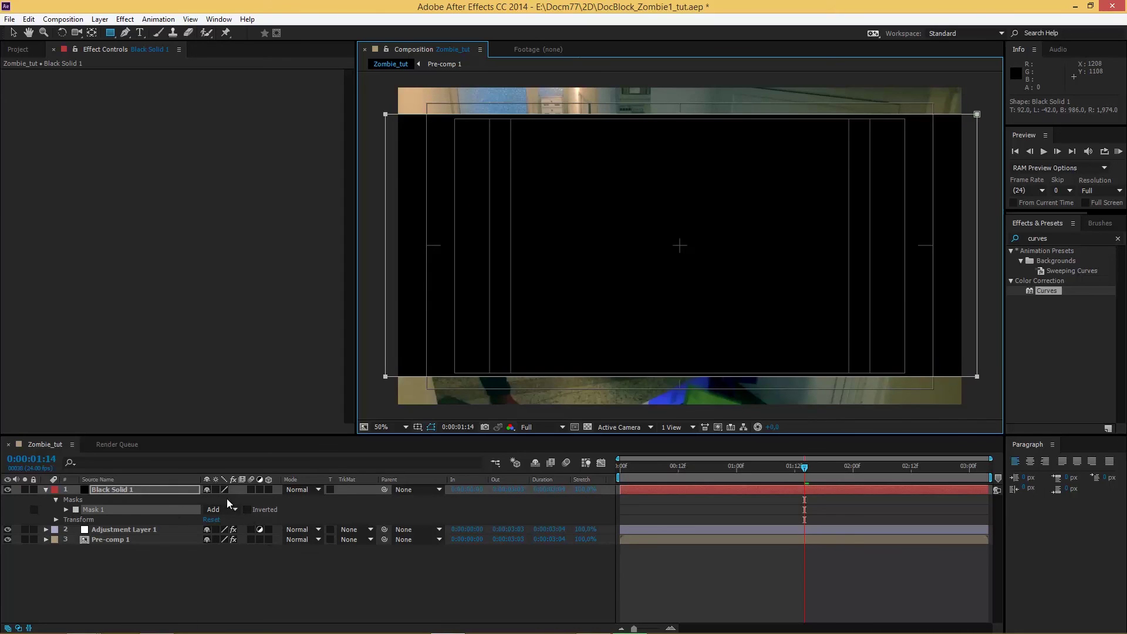
{"action": "left_click", "coordinate": [246, 509]}
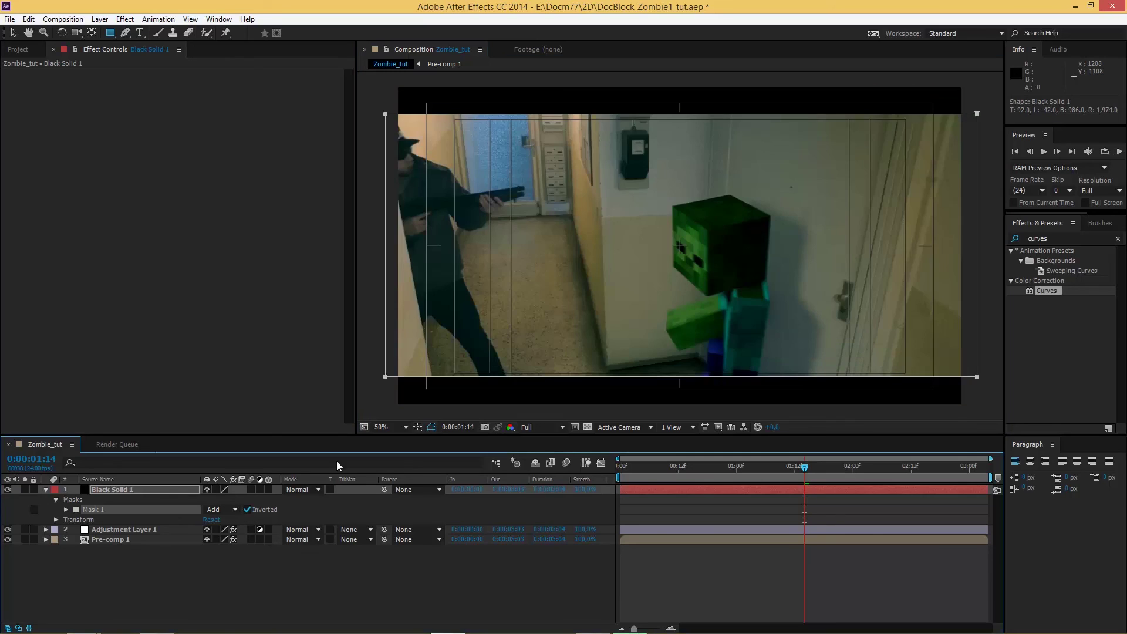
{"action": "left_click", "coordinate": [193, 602]}
{"action": "left_click", "coordinate": [45, 489]}
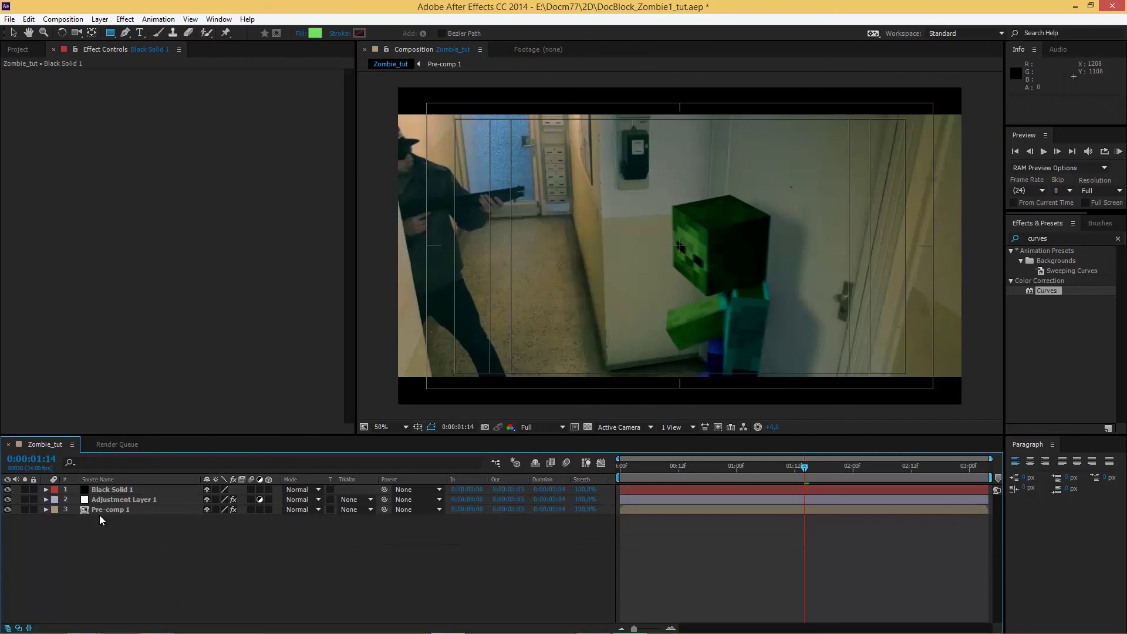
- Scale Pre-comp 1 to 105%
{"action": "left_click", "coordinate": [100, 511]}
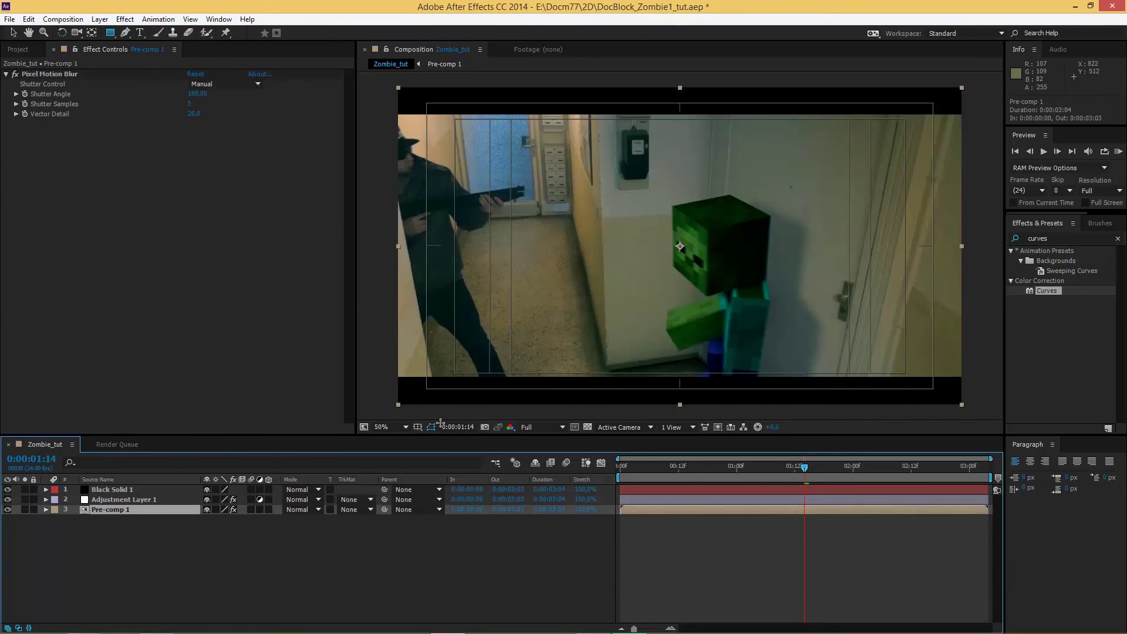
{"action": "key", "text": "s"}
{"action": "left_click", "coordinate": [224, 519]}
{"action": "key", "text": "Return"}
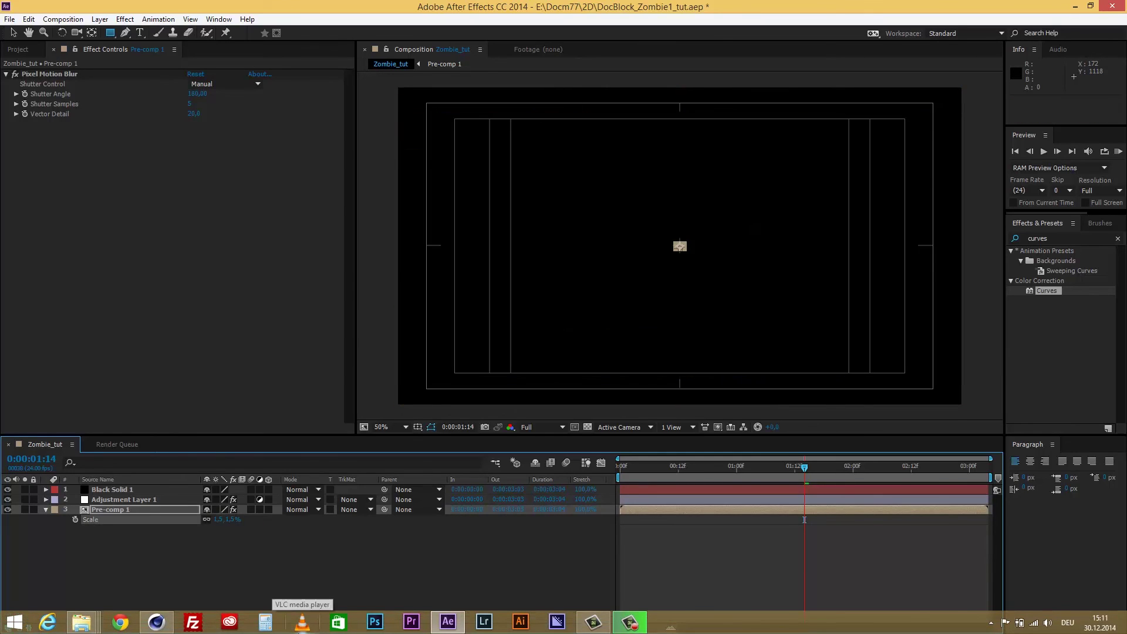
{"action": "left_click", "coordinate": [222, 519]}
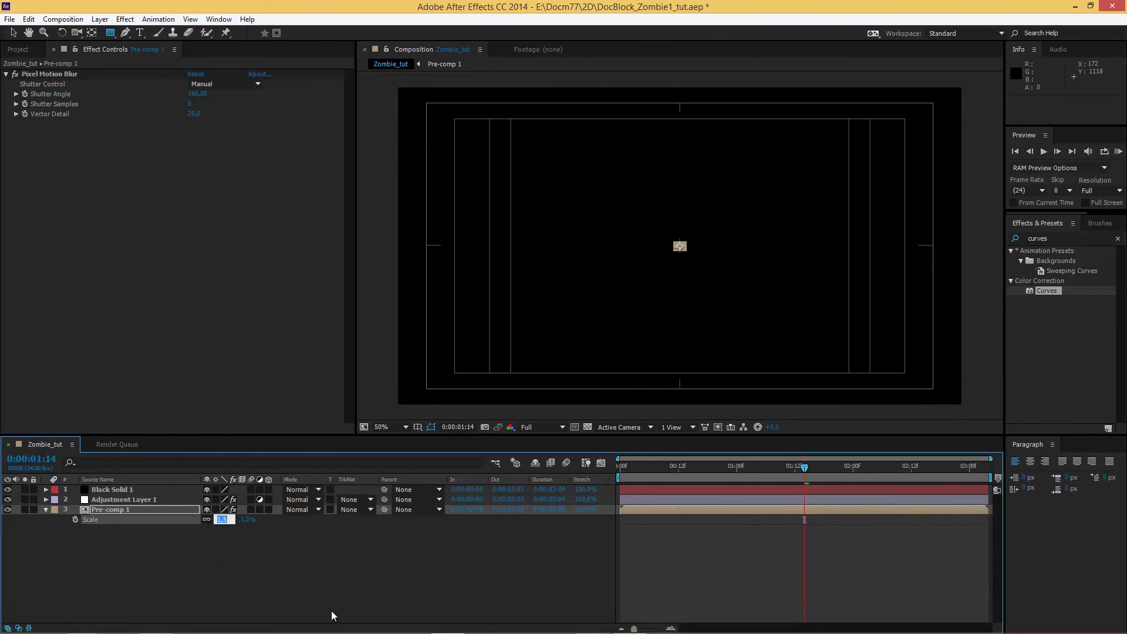
{"action": "key", "text": "Return"}
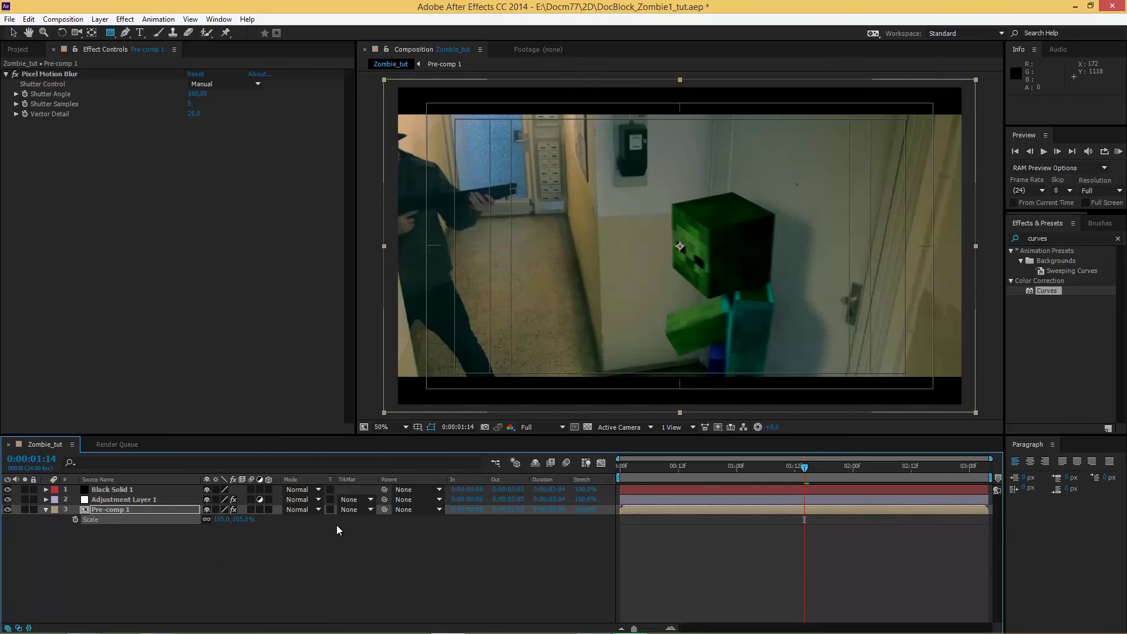
- Enable Position keyframing on Pre-comp 1 and place its first keyframe at 0:00:00:00
{"action": "left_click", "coordinate": [121, 509]}
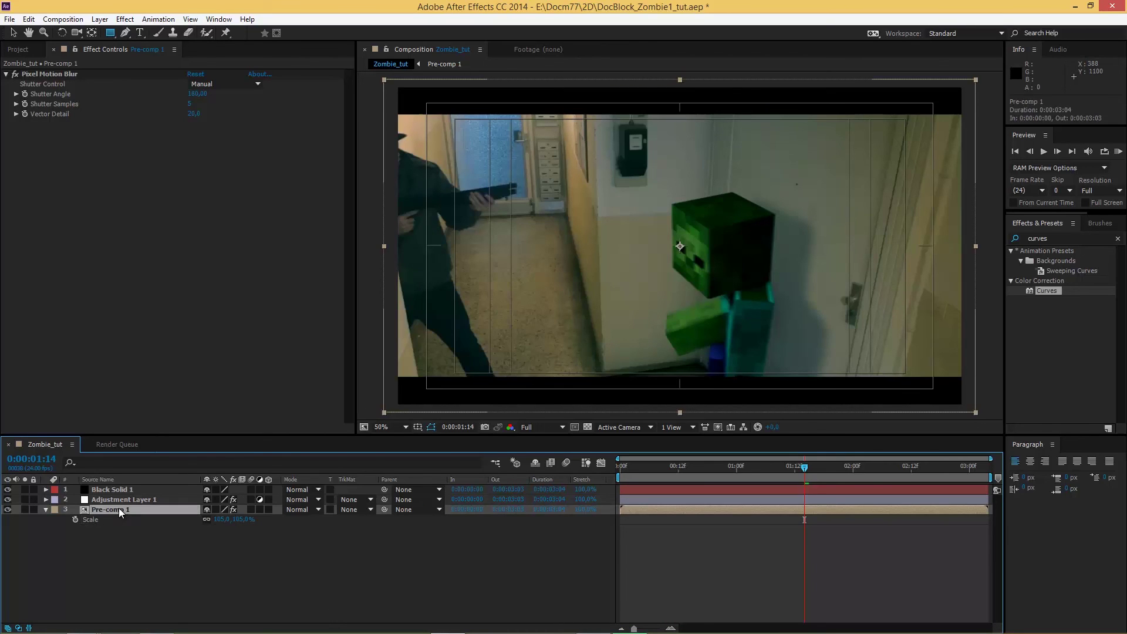
{"action": "left_click", "coordinate": [75, 520]}
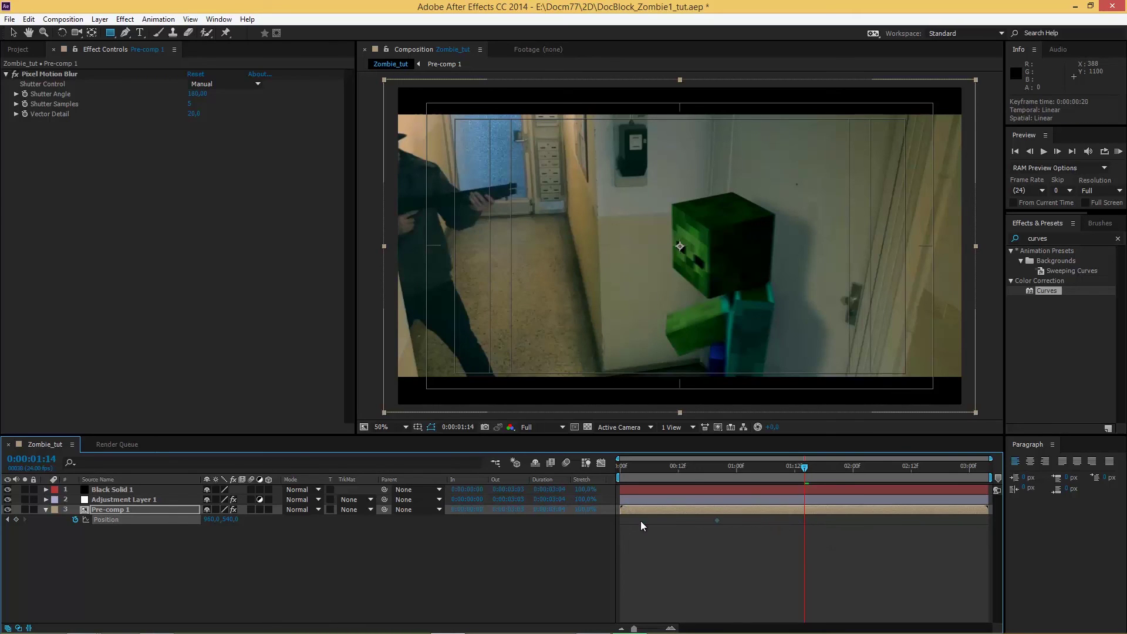
{"action": "left_click_drag", "start_coordinate": [624, 521], "coordinate": [620, 521]}
- Add a second Position keyframe on Pre-comp 1 at 0:00:00:19, shifting the frame to 932, 538
{"action": "left_click_drag", "start_coordinate": [630, 466], "coordinate": [669, 466]}
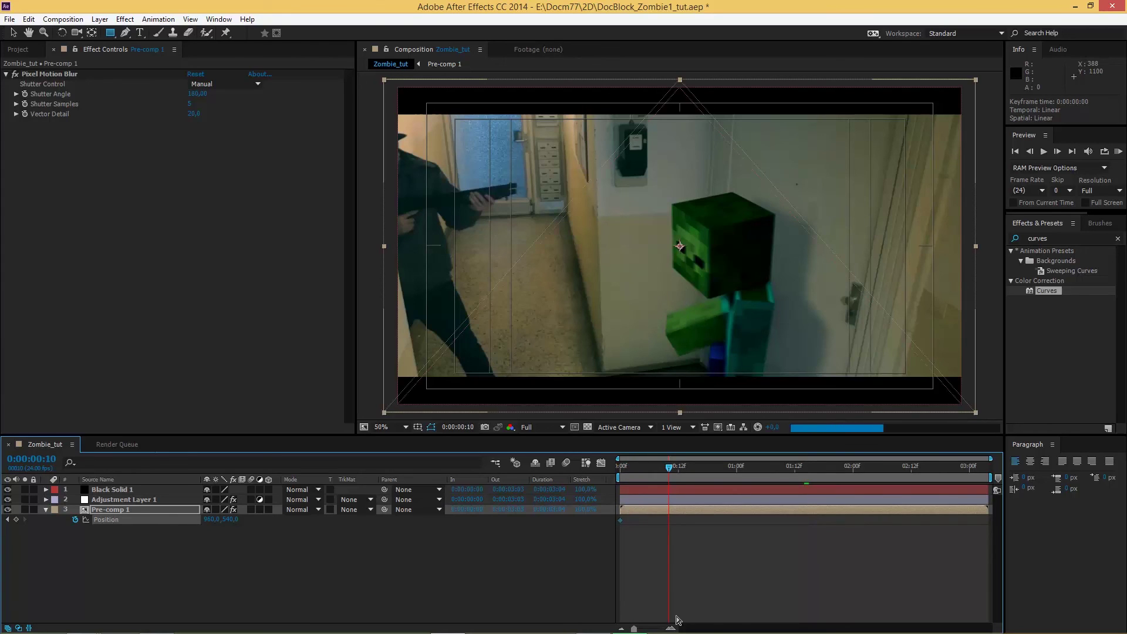
{"action": "left_click", "coordinate": [712, 467]}
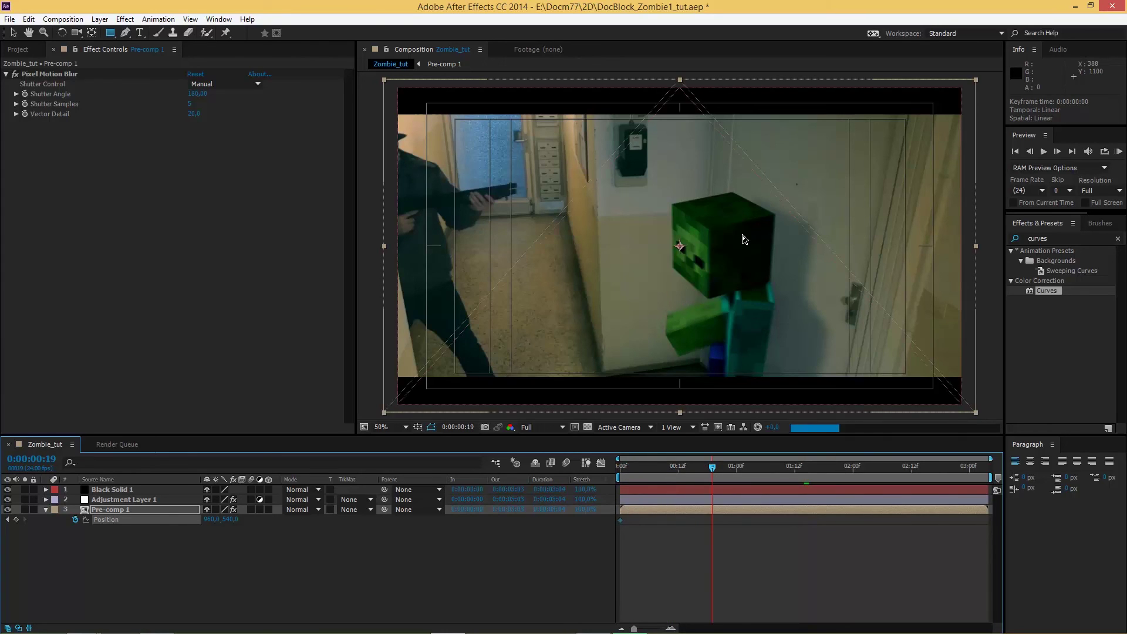
{"action": "left_click", "coordinate": [13, 33]}
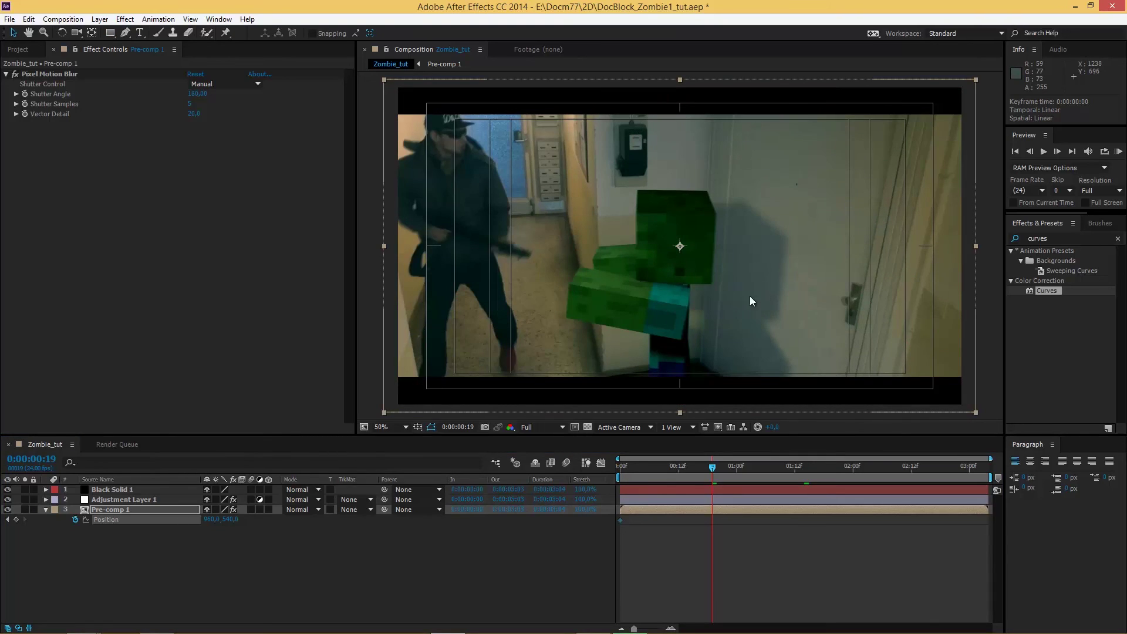
{"action": "left_click_drag", "start_coordinate": [852, 305], "coordinate": [844, 305]}
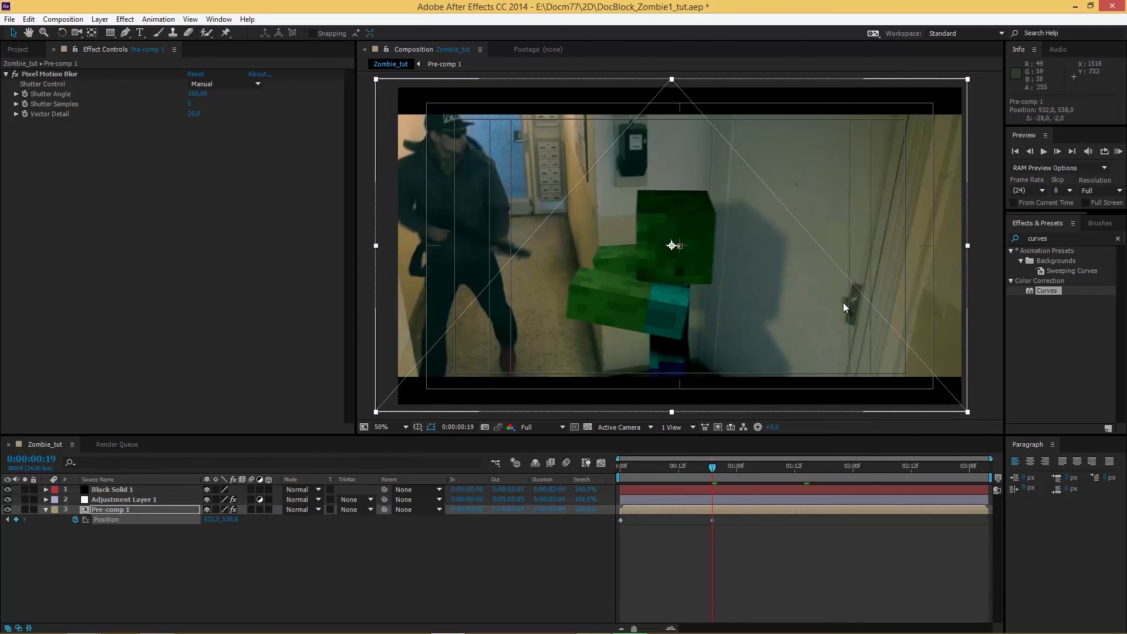
- Suspend viewport refresh and add a Position keyframe on Pre-comp 1 at 0:00:01:15, shifting the frame to 956, 548
{"action": "key", "text": "Caps_Lock"}
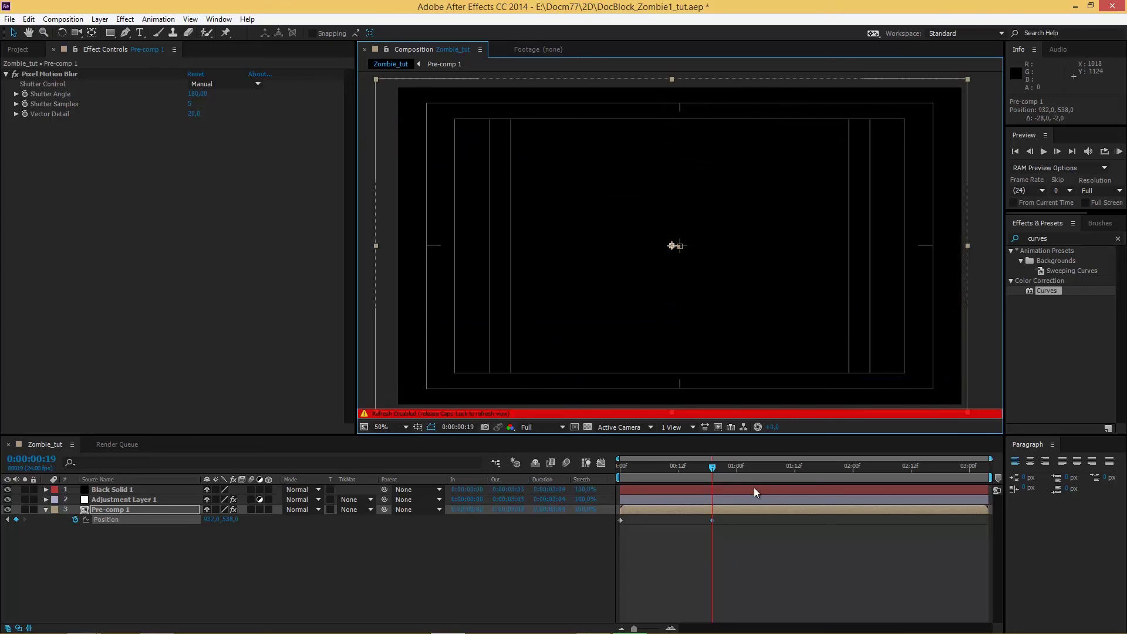
{"action": "left_click", "coordinate": [796, 468]}
{"action": "left_click_drag", "start_coordinate": [804, 470], "coordinate": [809, 468]}
{"action": "left_click_drag", "start_coordinate": [698, 304], "coordinate": [705, 307]}
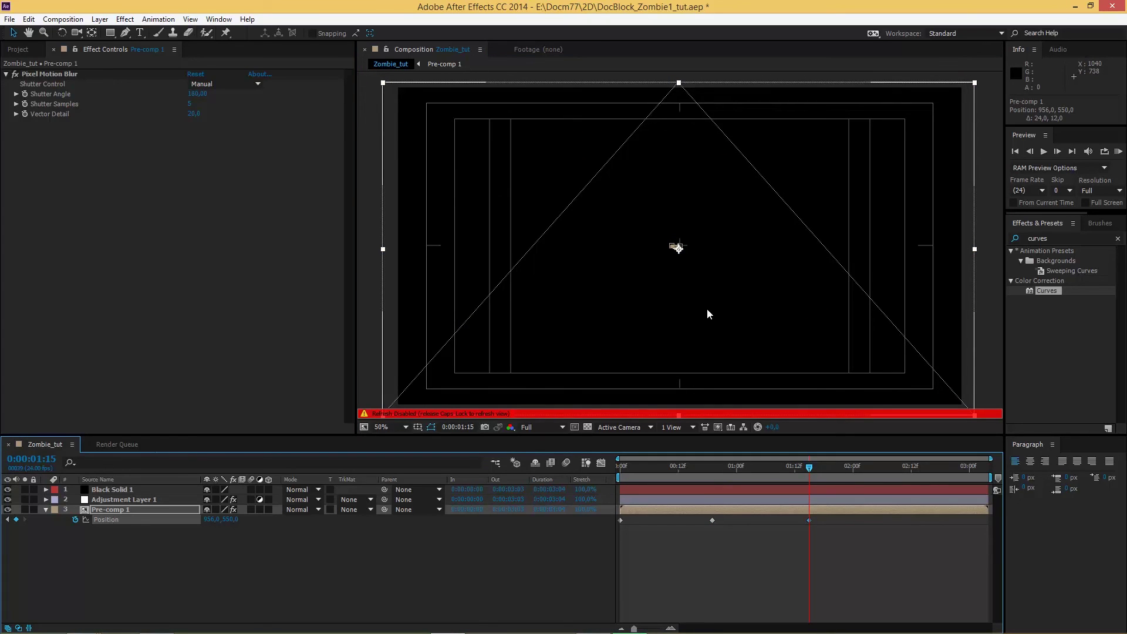
- Keyframe Pre-comp 1's Position at 934, 524, shift that keyframe to 0:00:03:05 and re-enable viewport refresh
{"action": "left_click", "coordinate": [886, 467]}
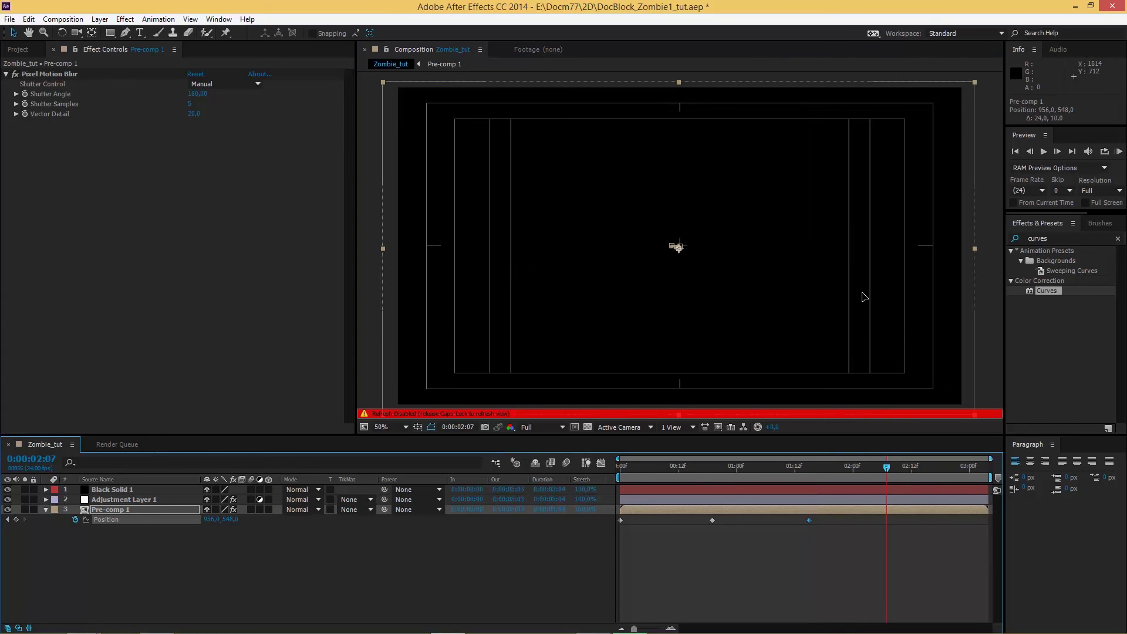
{"action": "left_click_drag", "start_coordinate": [861, 292], "coordinate": [868, 295]}
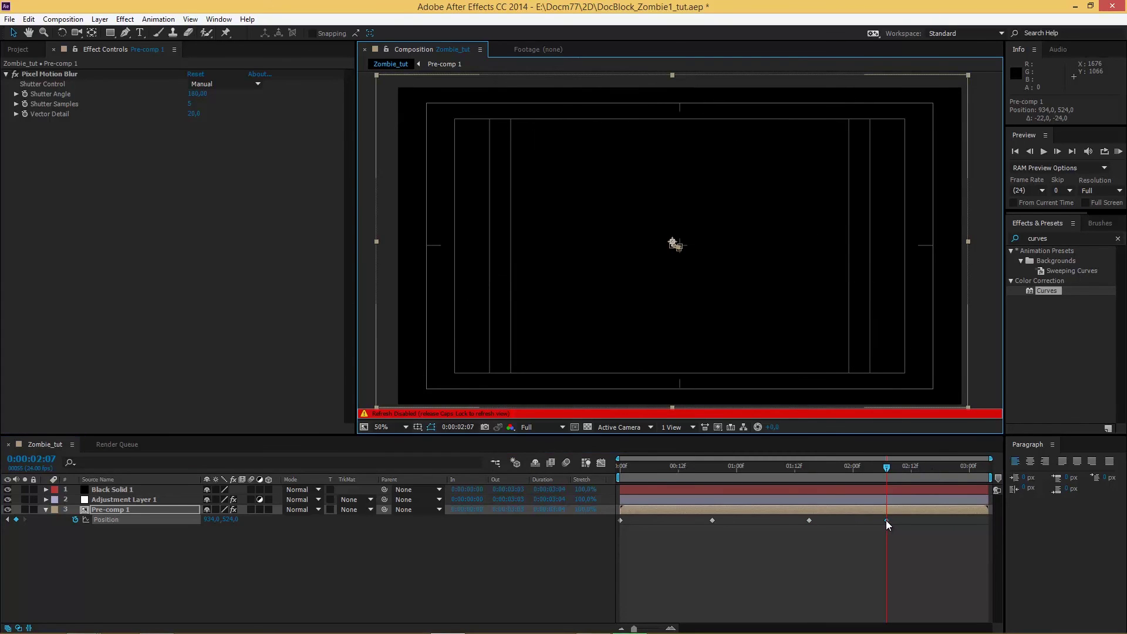
{"action": "left_click_drag", "start_coordinate": [888, 525], "coordinate": [936, 524]}
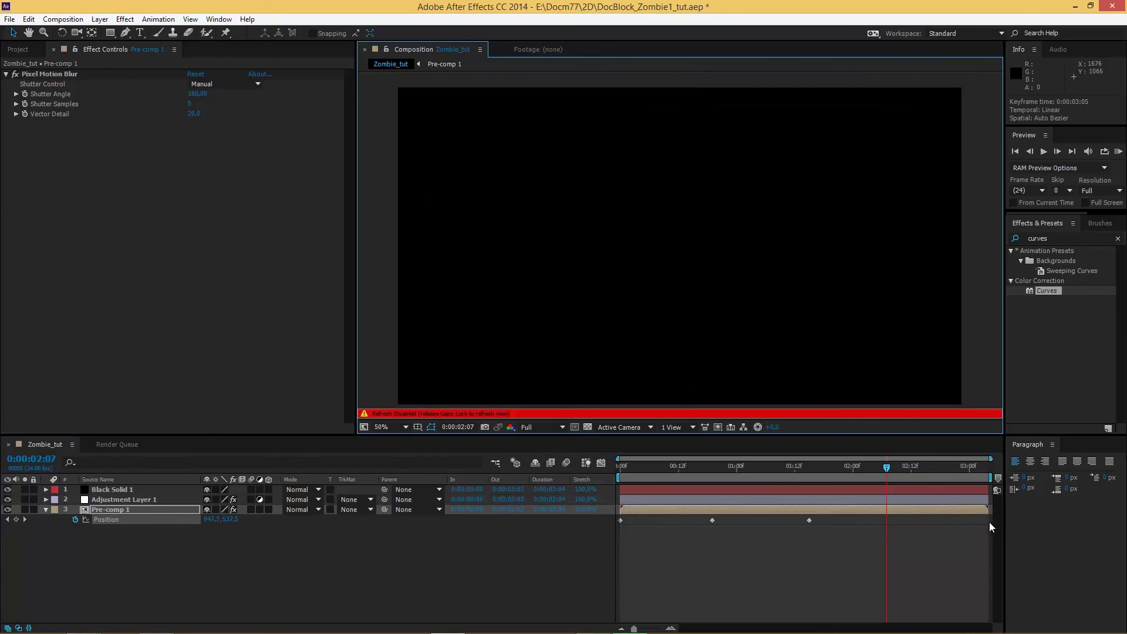
{"action": "key", "text": "Caps_Lock"}
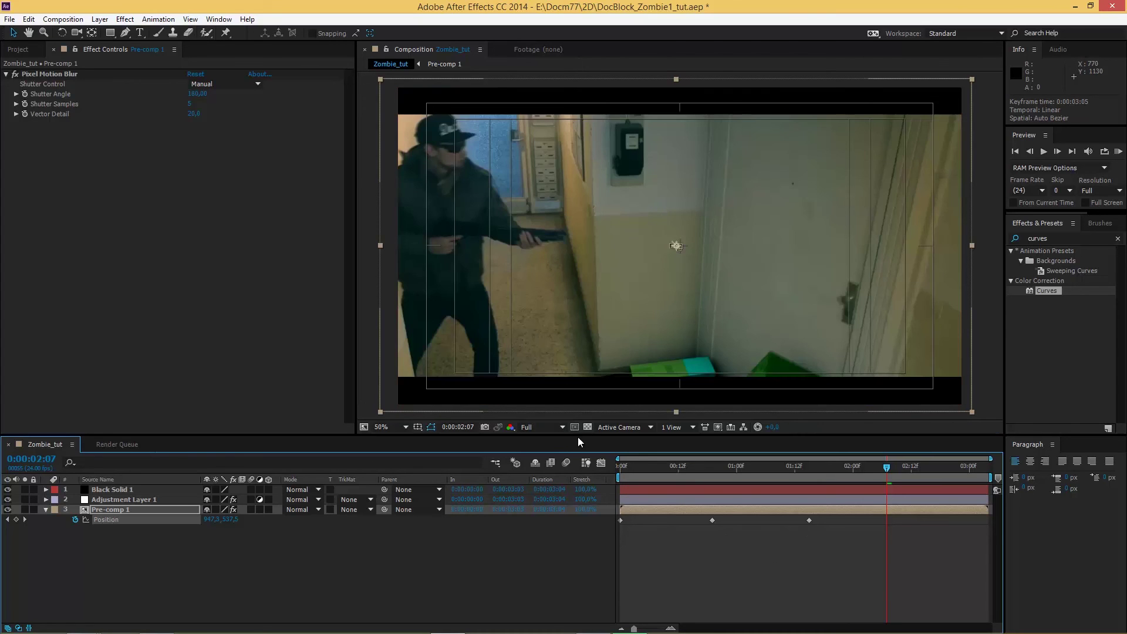
- Set the composition view and RAM preview resolutions to Half and play a RAM preview of the shot
{"action": "left_click", "coordinate": [562, 427]}
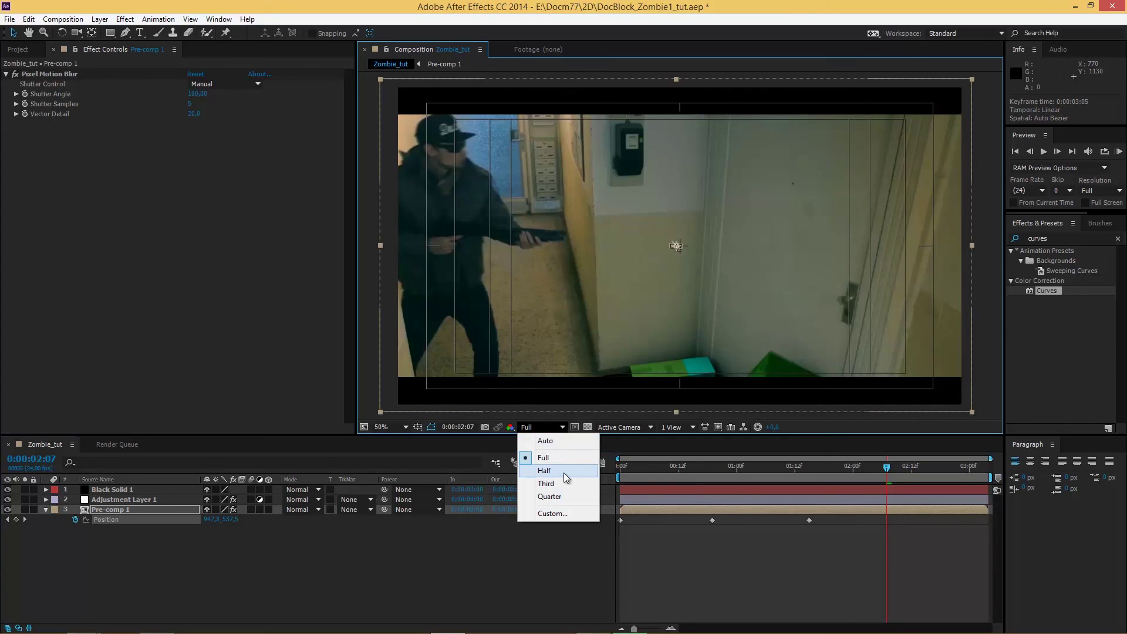
{"action": "left_click", "coordinate": [566, 477]}
{"action": "left_click", "coordinate": [1119, 191]}
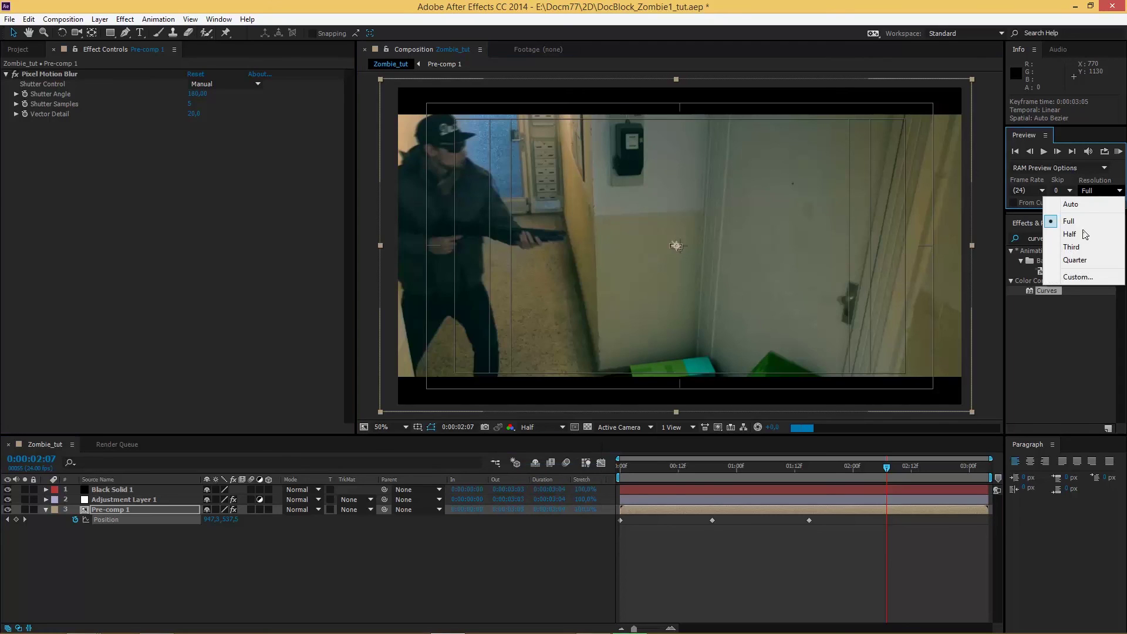
{"action": "left_click", "coordinate": [1069, 234]}
{"action": "left_click", "coordinate": [752, 564]}
{"action": "key", "text": "KP_0"}
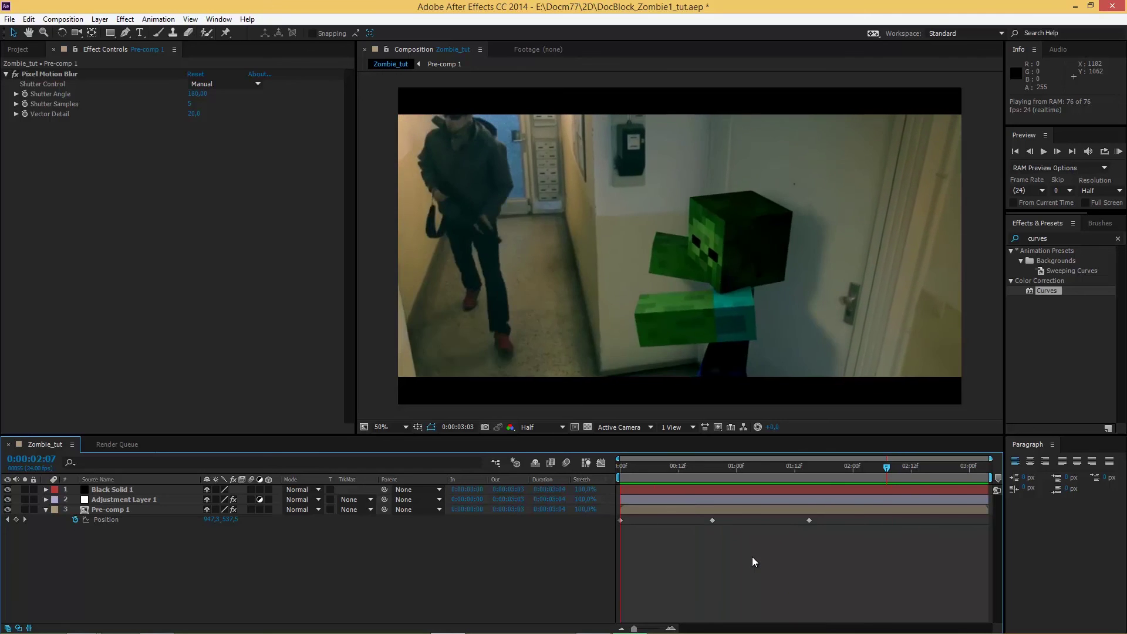
{"action": "left_click", "coordinate": [626, 536]}
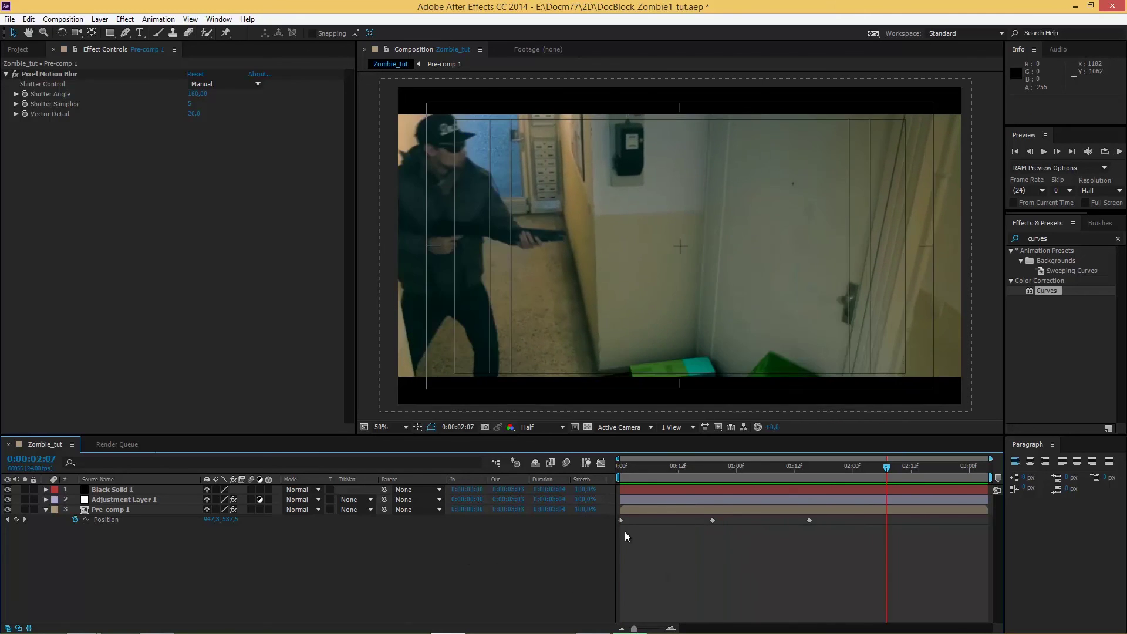
- Open Pre-comp 1 and set the current time to 0:00:01:03, where the man aims the shotgun
{"action": "left_click_drag", "start_coordinate": [722, 467], "coordinate": [688, 466]}
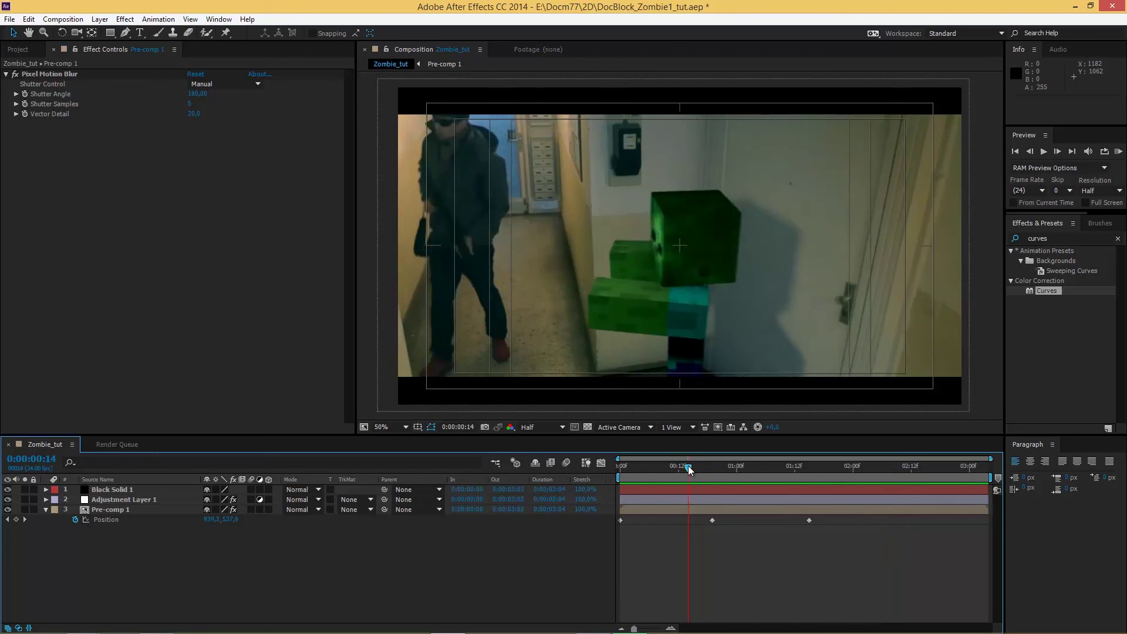
{"action": "left_click", "coordinate": [184, 280]}
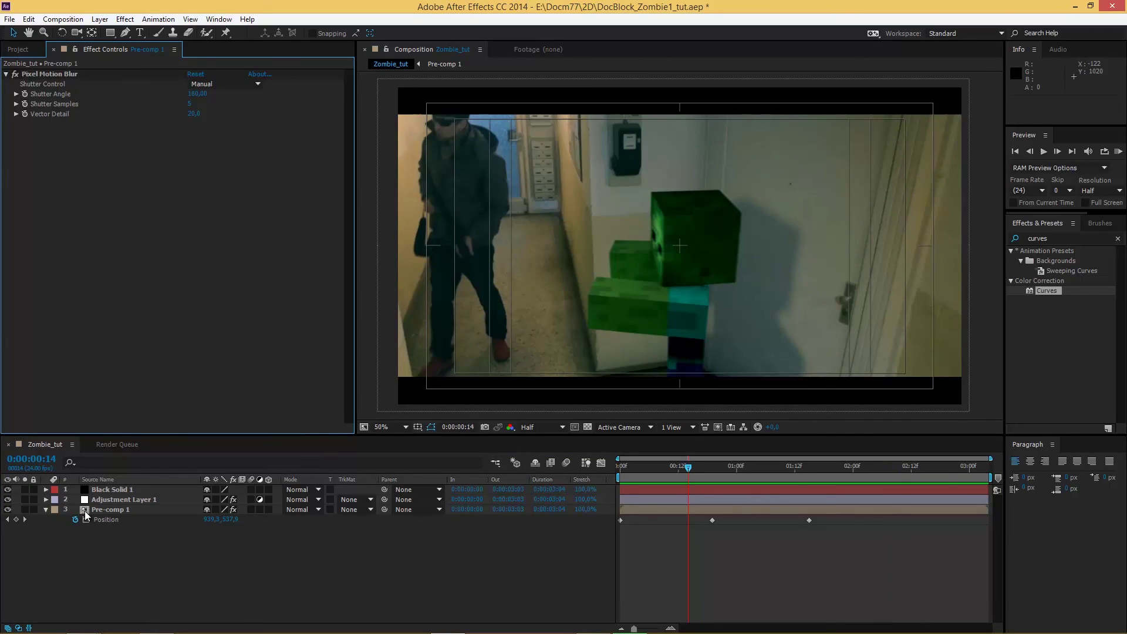
{"action": "double_click", "coordinate": [84, 510]}
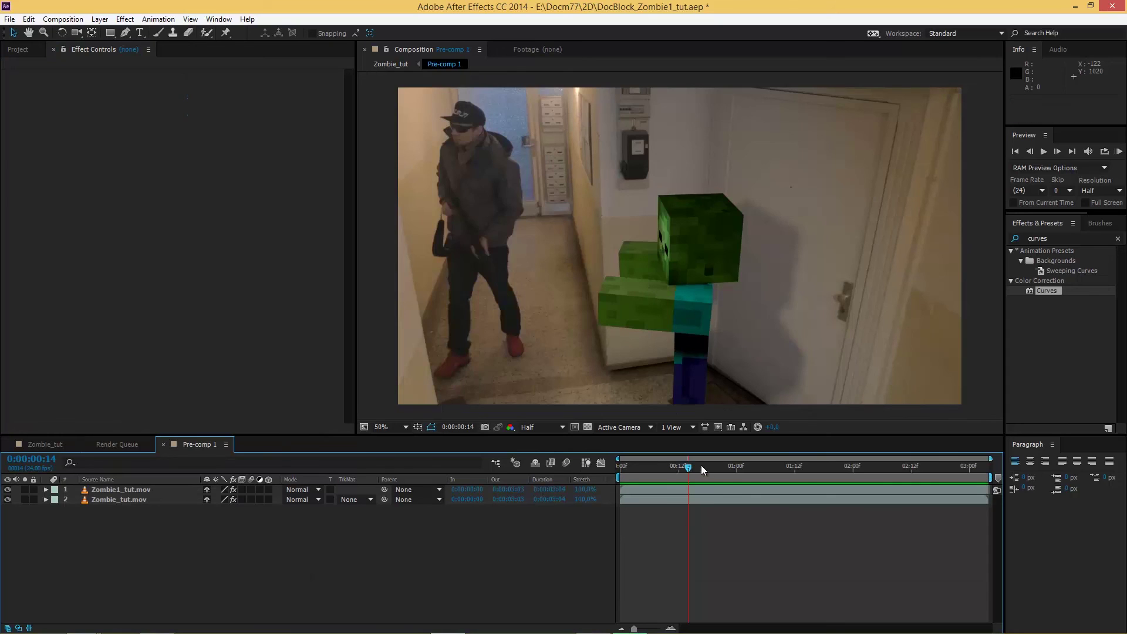
{"action": "left_click_drag", "start_coordinate": [701, 465], "coordinate": [751, 474]}
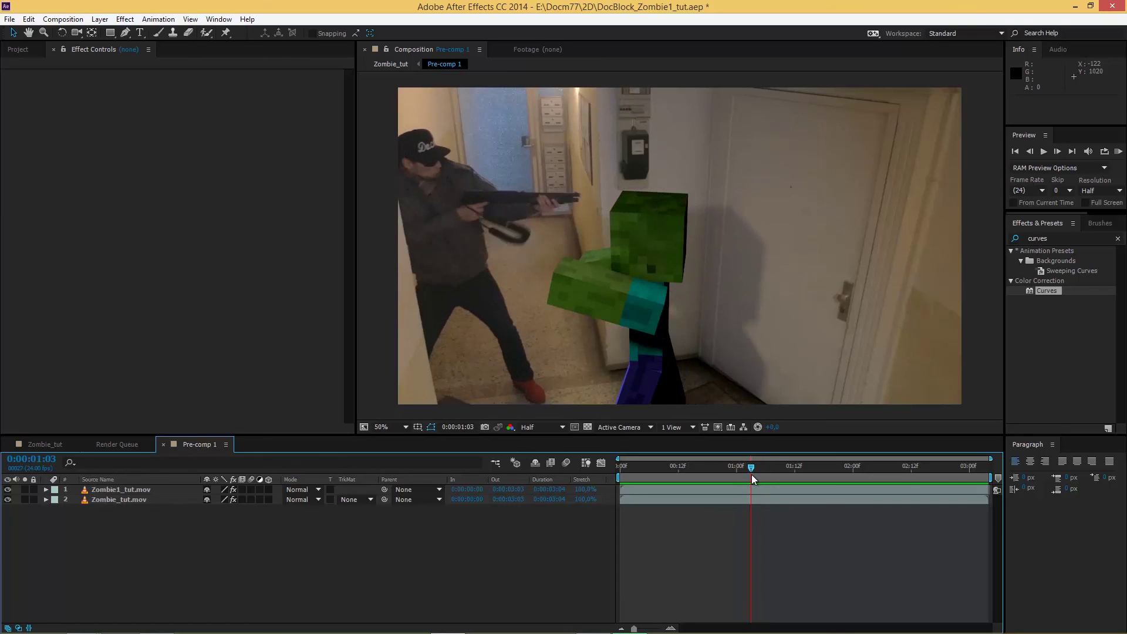
- Import the Muzzle_Flash_11, Shotgun and Zombie_01 files into the project
{"action": "left_click", "coordinate": [18, 50]}
{"action": "left_click", "coordinate": [136, 340]}
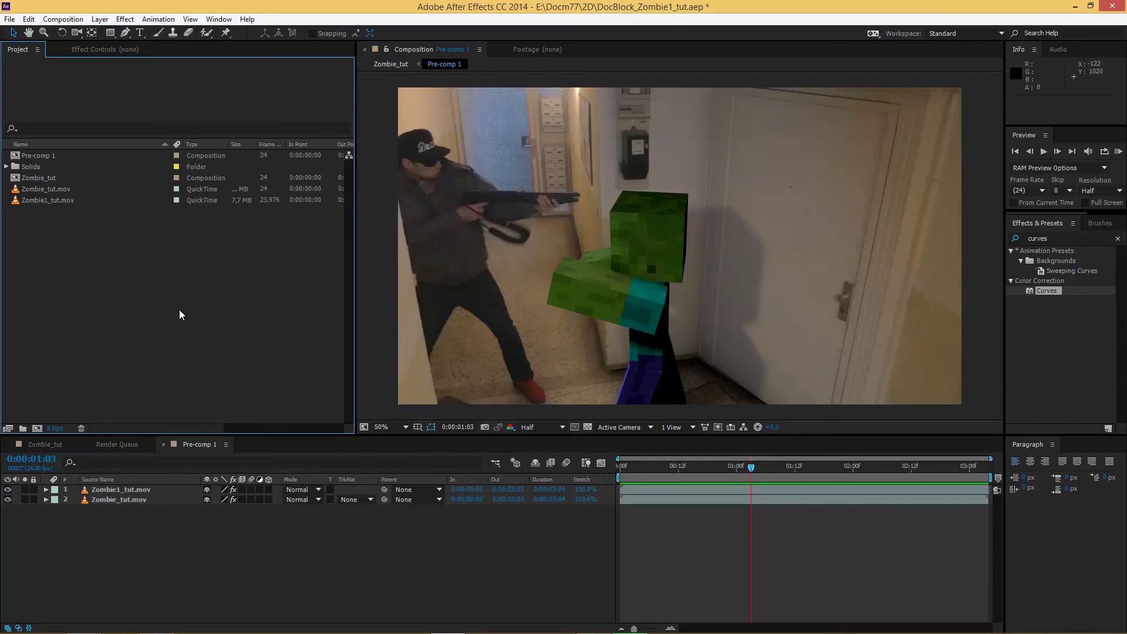
{"action": "double_click", "coordinate": [277, 343]}
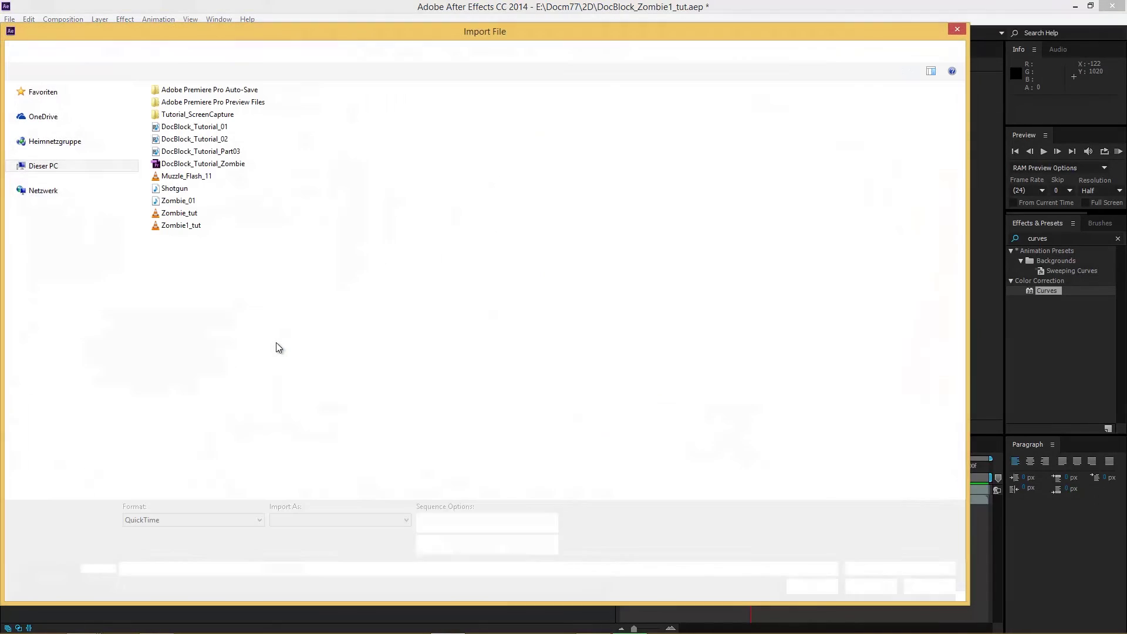
{"action": "left_click", "coordinate": [193, 177]}
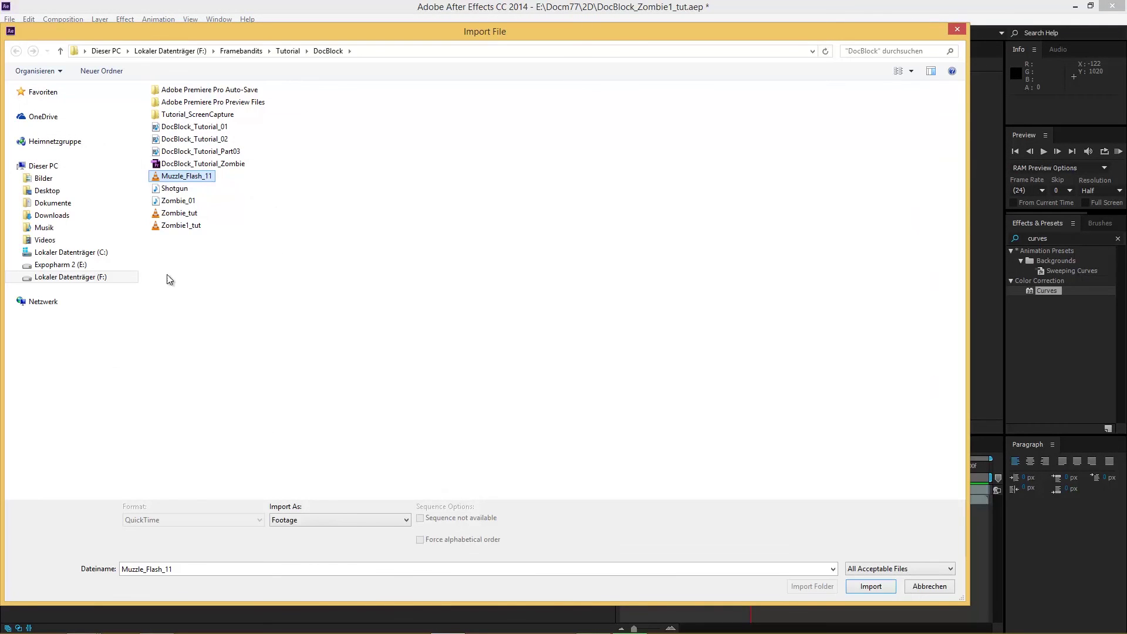
{"action": "left_click", "coordinate": [179, 188], "text": "ctrl"}
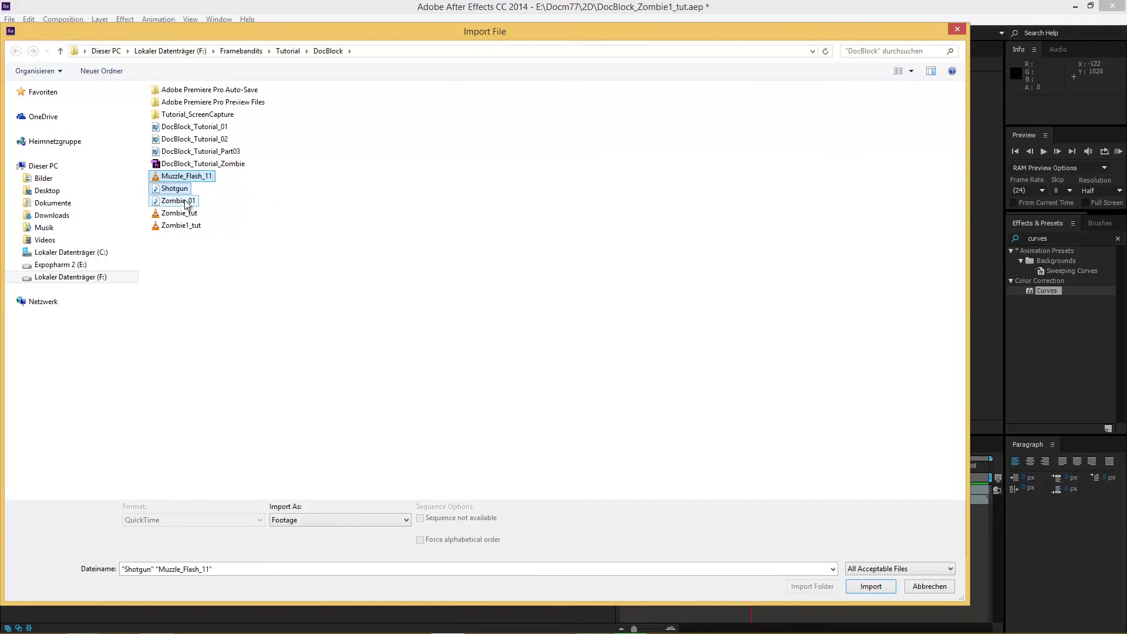
{"action": "left_click", "coordinate": [179, 201], "text": "ctrl"}
{"action": "left_click", "coordinate": [872, 587]}
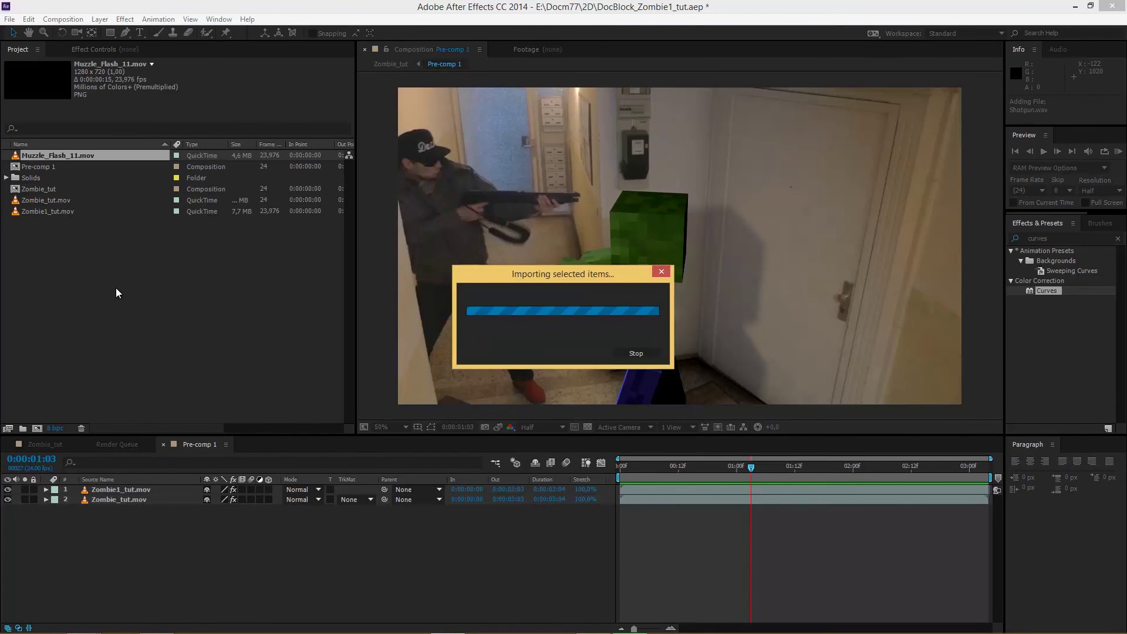
- Add Muzzle_Flash_11.mov as the top layer of Pre-comp 1 and make it start at 0:00:01:03
{"action": "left_click", "coordinate": [108, 319]}
{"action": "left_click_drag", "start_coordinate": [61, 156], "coordinate": [139, 490]}
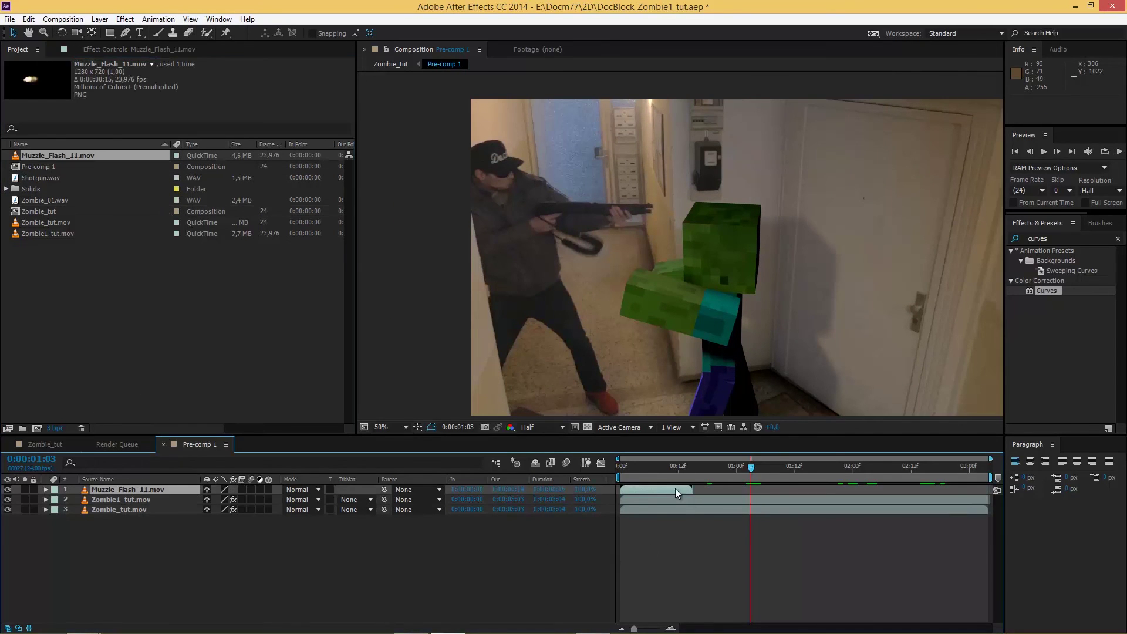
{"action": "left_click_drag", "start_coordinate": [667, 489], "coordinate": [772, 497]}
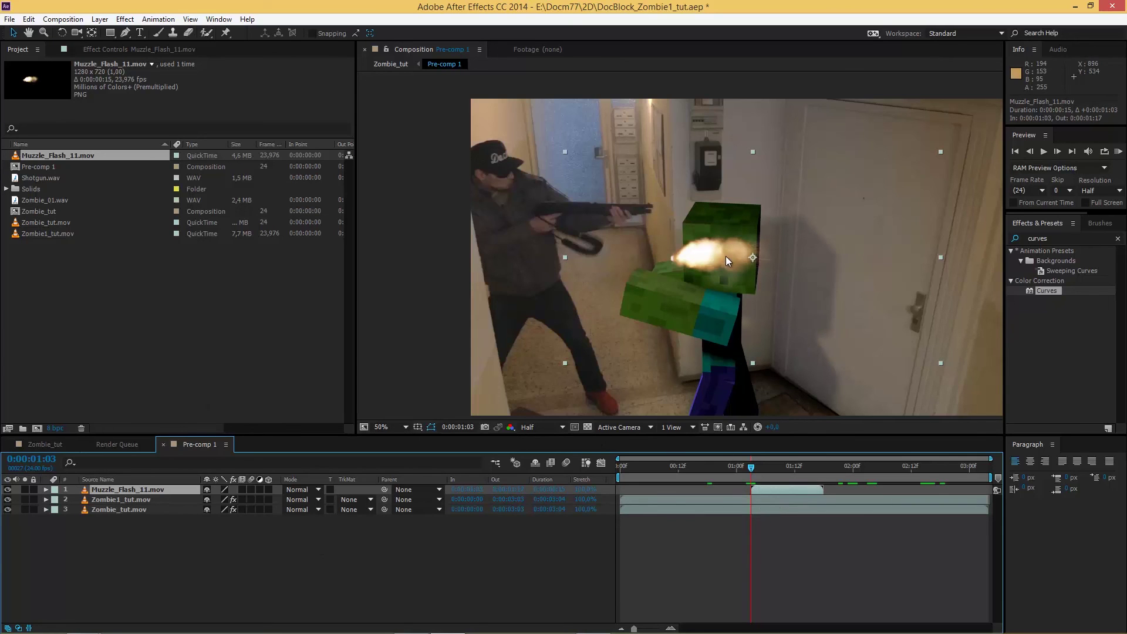
- Move the muzzle flash to 898, 362 at the shotgun's barrel end and place its anchor point on the muzzle
{"action": "left_click_drag", "start_coordinate": [717, 236], "coordinate": [676, 214]}
{"action": "key", "text": "period"}
{"action": "key", "text": "v"}
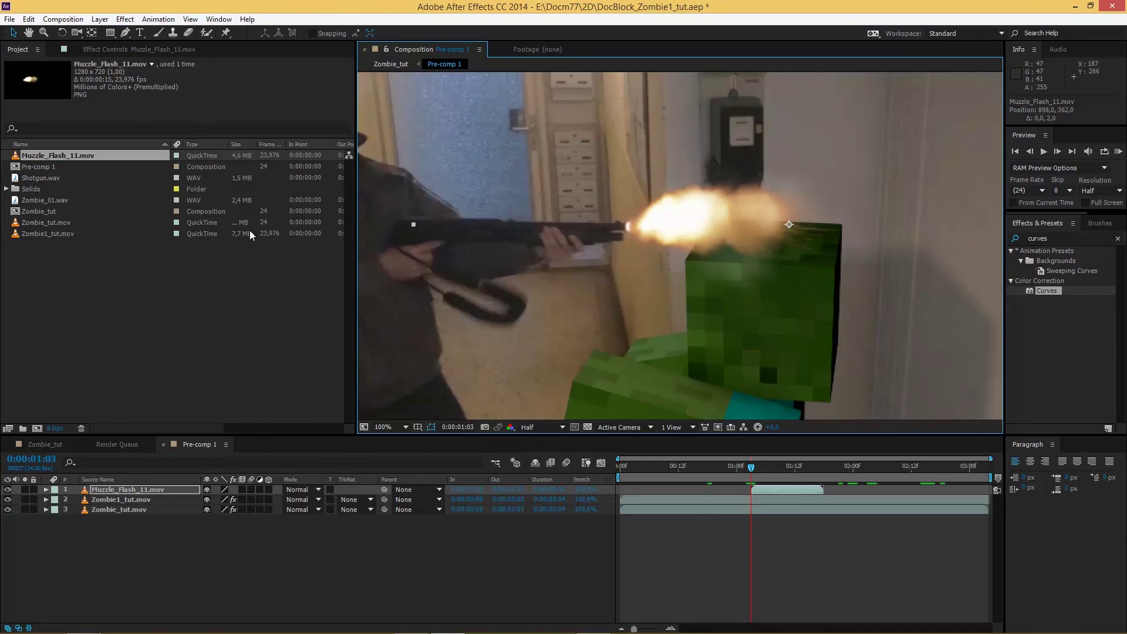
{"action": "left_click", "coordinate": [91, 32]}
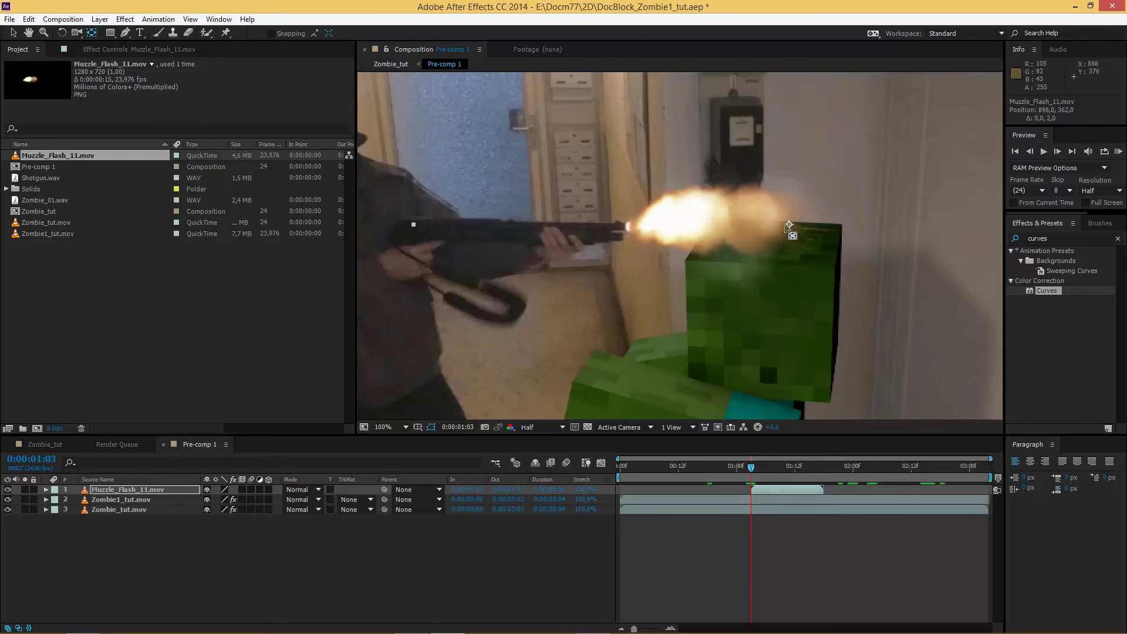
{"action": "left_click_drag", "start_coordinate": [789, 225], "coordinate": [626, 227]}
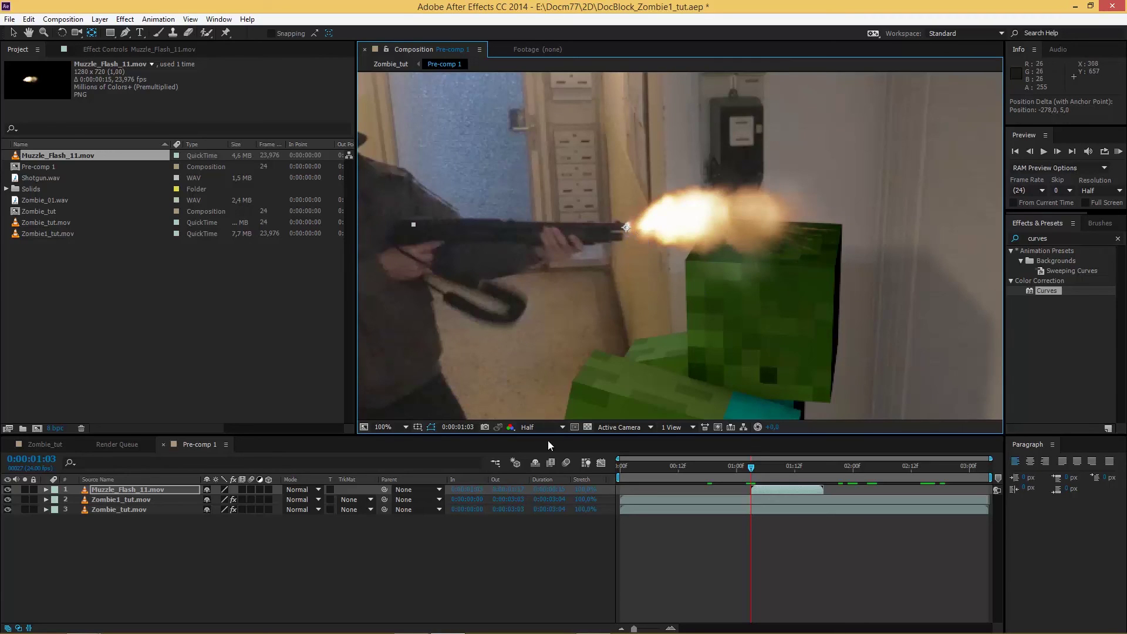
- Rotate the muzzle flash by 3.3° and scale it to 87% to match the shotgun barrel
{"action": "key", "text": "w"}
{"action": "left_click_drag", "start_coordinate": [666, 282], "coordinate": [666, 290]}
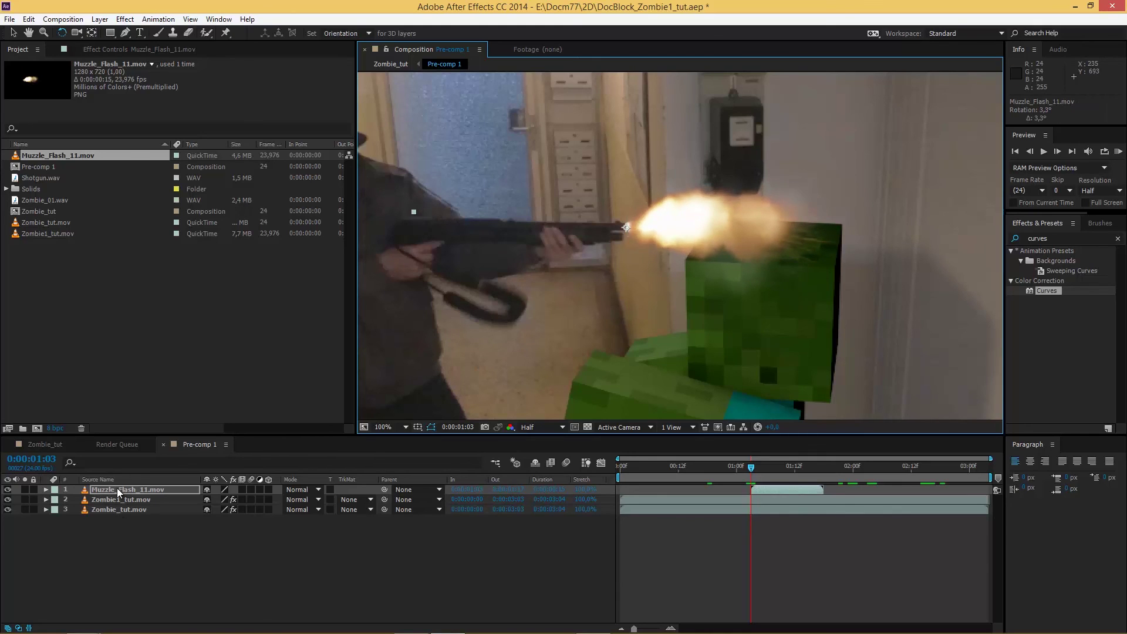
{"action": "key", "text": "s"}
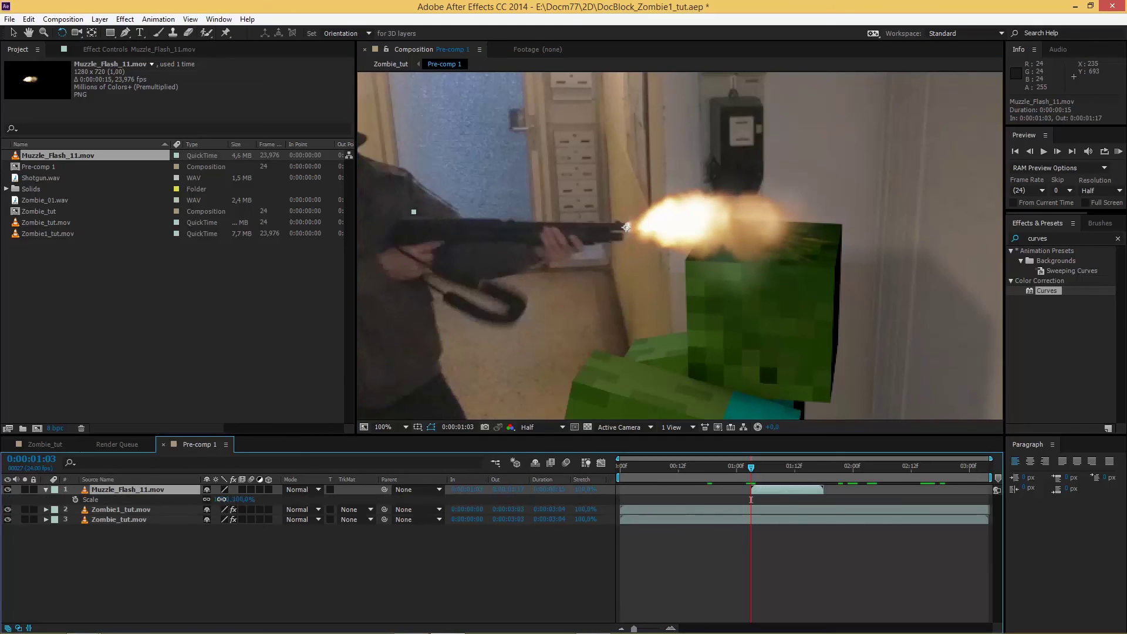
{"action": "left_click_drag", "start_coordinate": [222, 499], "coordinate": [221, 504]}
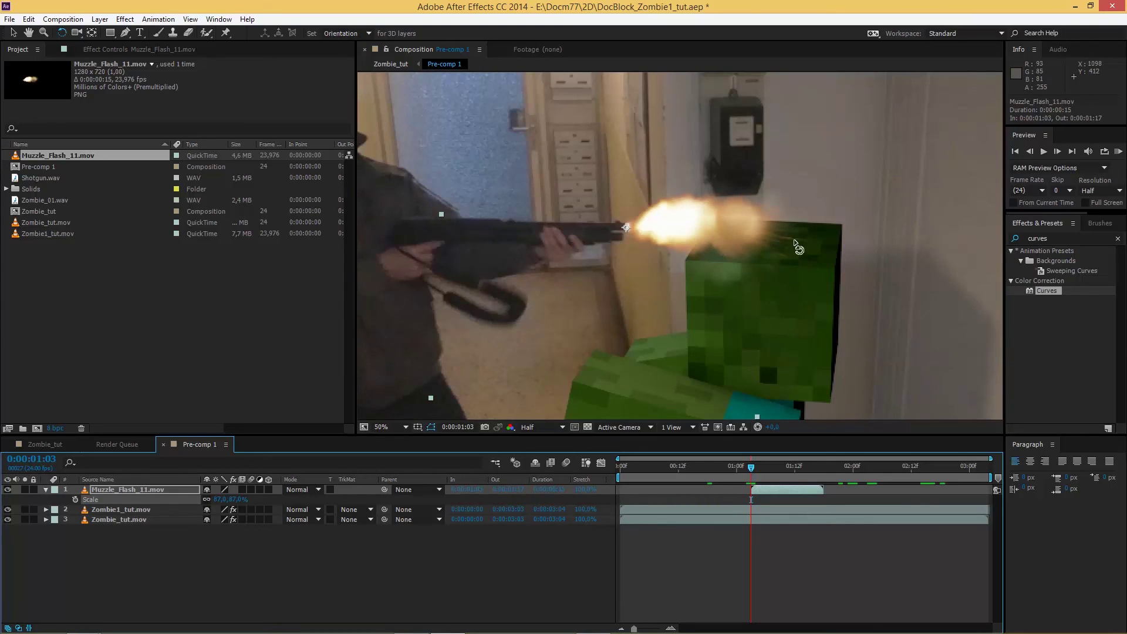
- Draw a closed Pen tool mask on the Muzzle_Flash_11.mov layer around the flash, following the top edge of the zombie's head
{"action": "key", "text": "h"}
{"action": "scroll", "coordinate": [796, 242], "scroll_direction": "down", "scroll_amount": 1}
{"action": "scroll", "coordinate": [763, 235], "scroll_direction": "up", "scroll_amount": 3}
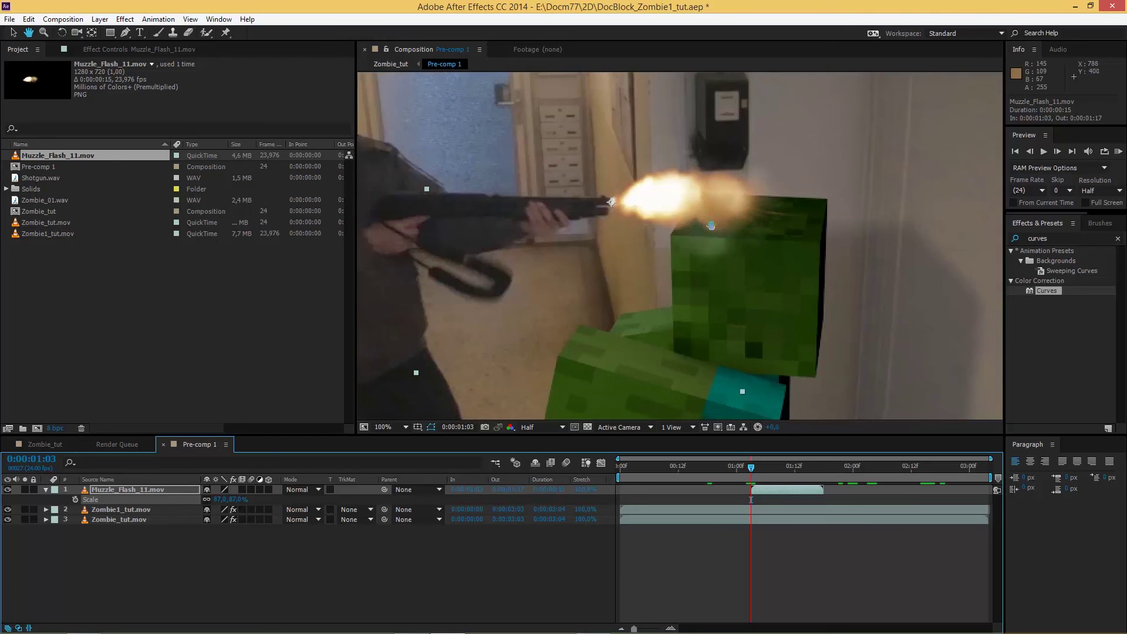
{"action": "left_click_drag", "start_coordinate": [711, 225], "coordinate": [707, 223]}
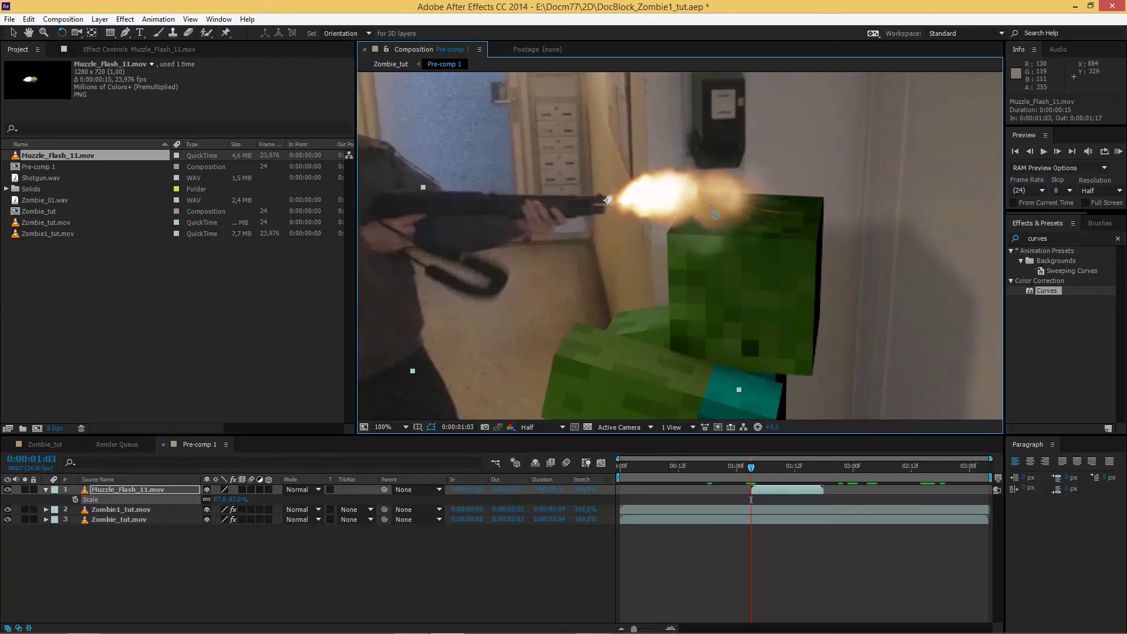
{"action": "left_click", "coordinate": [134, 494]}
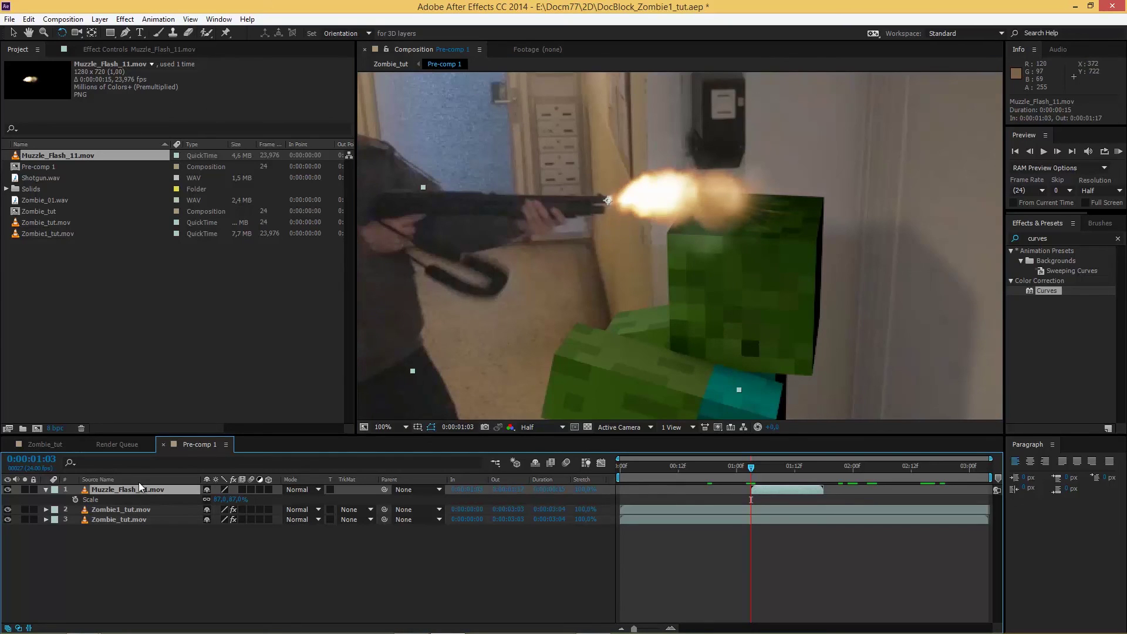
{"action": "left_click", "coordinate": [125, 33]}
{"action": "left_click", "coordinate": [798, 100]}
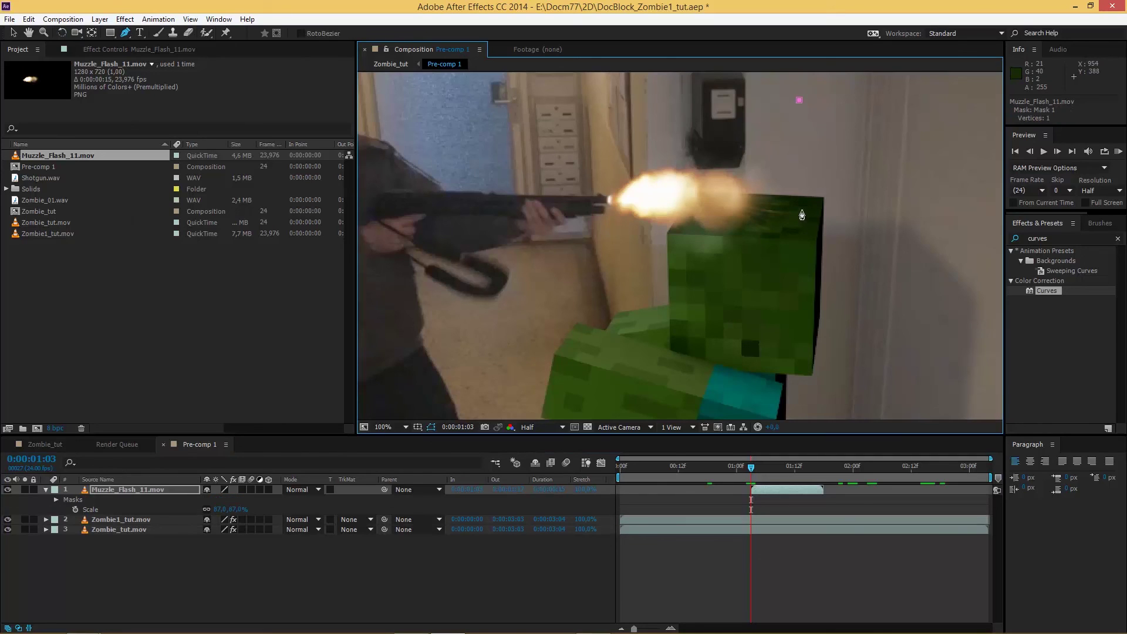
{"action": "left_click", "coordinate": [800, 206]}
{"action": "left_click_drag", "start_coordinate": [772, 218], "coordinate": [693, 210]}
{"action": "left_click", "coordinate": [678, 217]}
{"action": "left_click", "coordinate": [661, 245]}
{"action": "left_click", "coordinate": [649, 321]}
{"action": "left_click", "coordinate": [555, 285]}
{"action": "left_click", "coordinate": [546, 166]}
{"action": "left_click", "coordinate": [604, 108]}
{"action": "left_click", "coordinate": [741, 105]}
{"action": "left_click", "coordinate": [798, 101]}
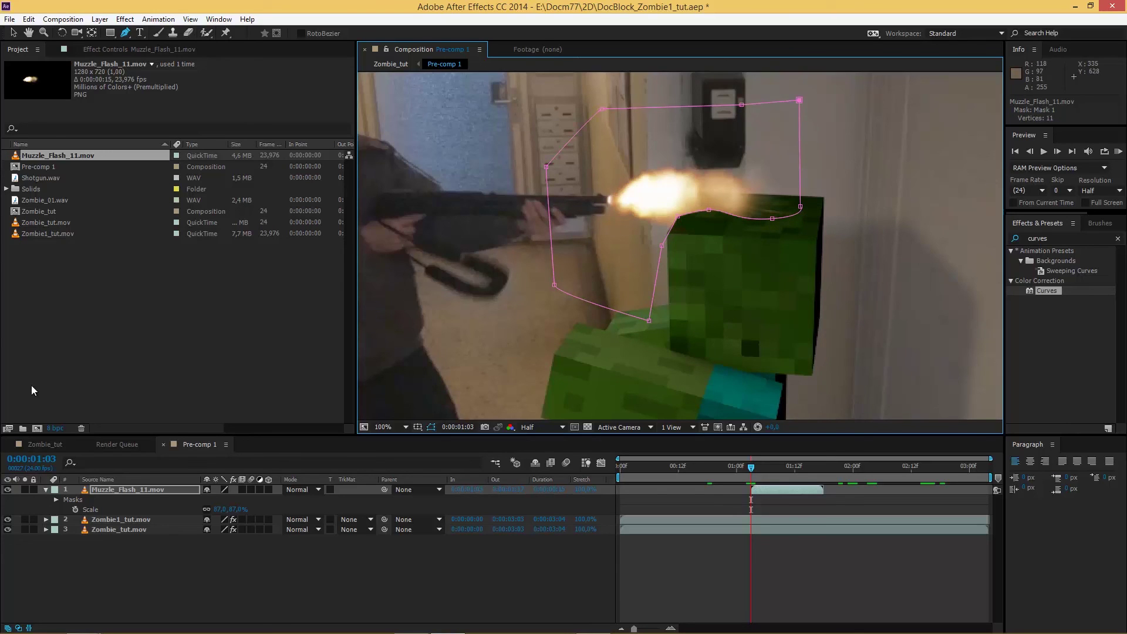
- Set the muzzle flash mask's feather to 31 pixels and inspect the softened edge against the zombie's head
{"action": "left_click", "coordinate": [158, 491]}
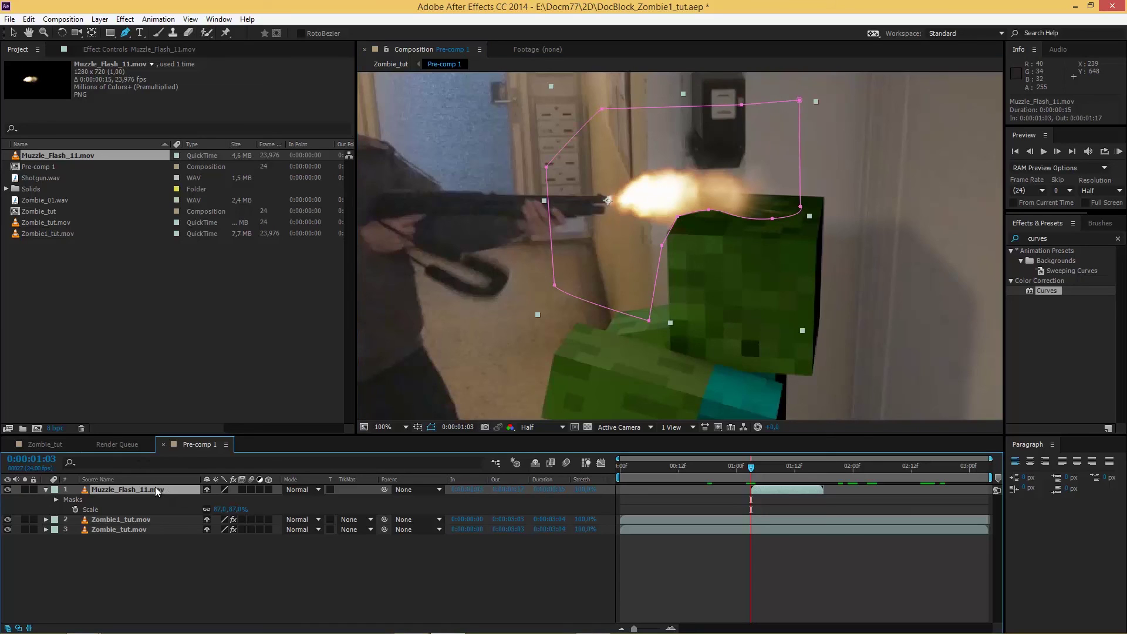
{"action": "key", "text": "f"}
{"action": "left_click_drag", "start_coordinate": [216, 511], "coordinate": [230, 513]}
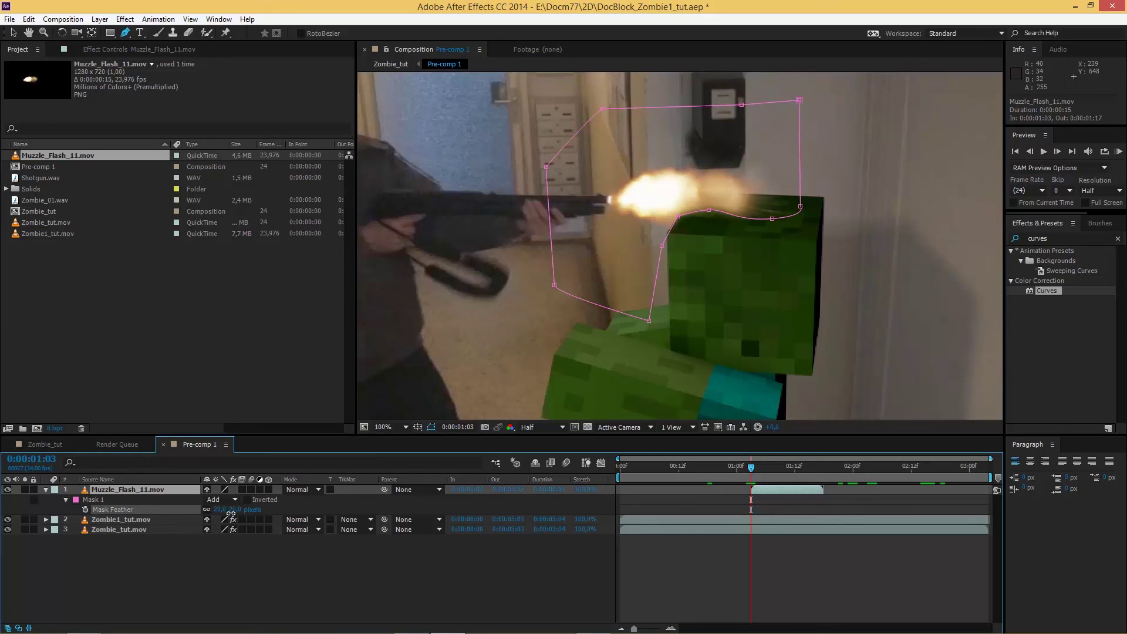
{"action": "left_click", "coordinate": [377, 593]}
{"action": "scroll", "coordinate": [708, 286], "scroll_direction": "down", "scroll_amount": 2}
{"action": "scroll", "coordinate": [708, 286], "scroll_direction": "up", "scroll_amount": 2}
{"action": "left_click_drag", "start_coordinate": [644, 279], "coordinate": [704, 279]}
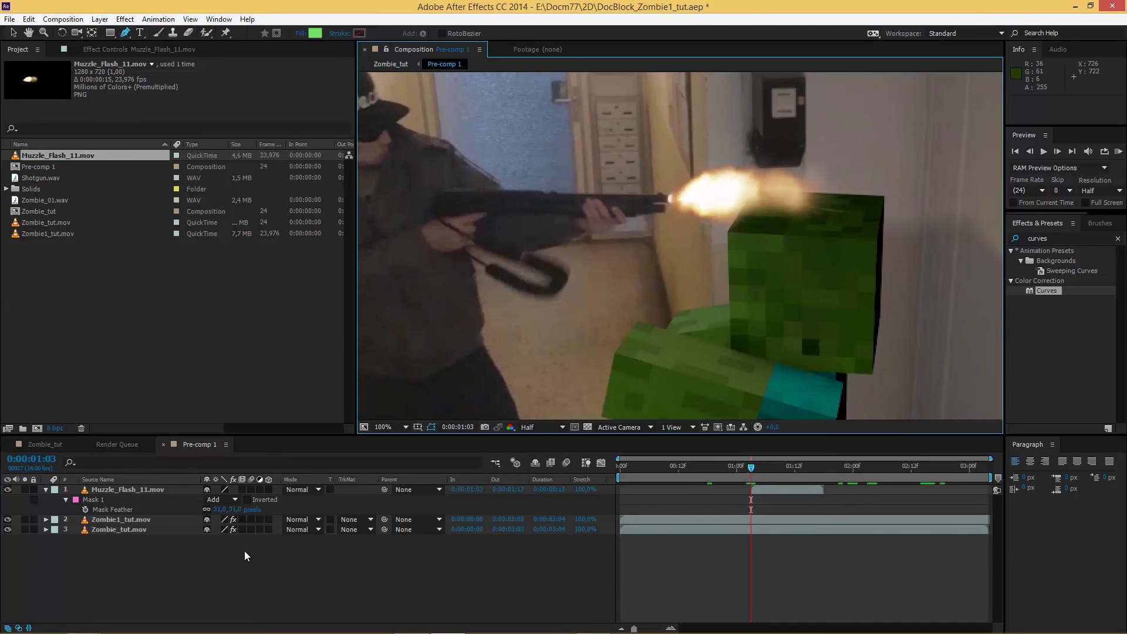
- Keyframe the muzzle flash's position at 0:00:01:03, and at 0:00:01:04 move it to 594, 356 at the barrel's end
{"action": "left_click", "coordinate": [144, 492]}
{"action": "key", "text": "p"}
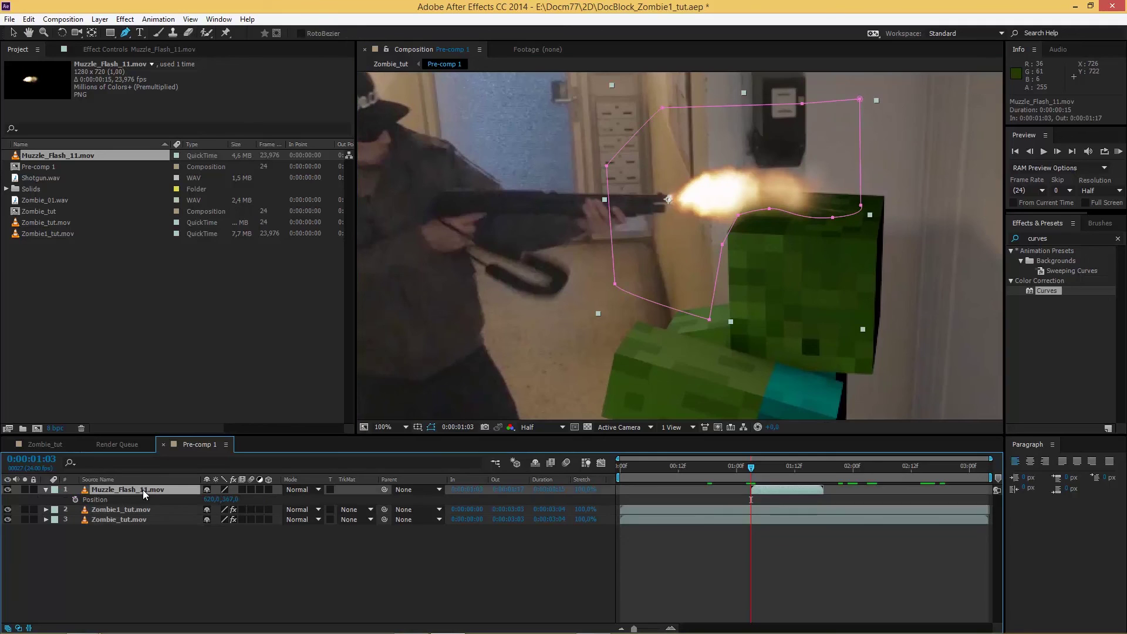
{"action": "left_click", "coordinate": [75, 500]}
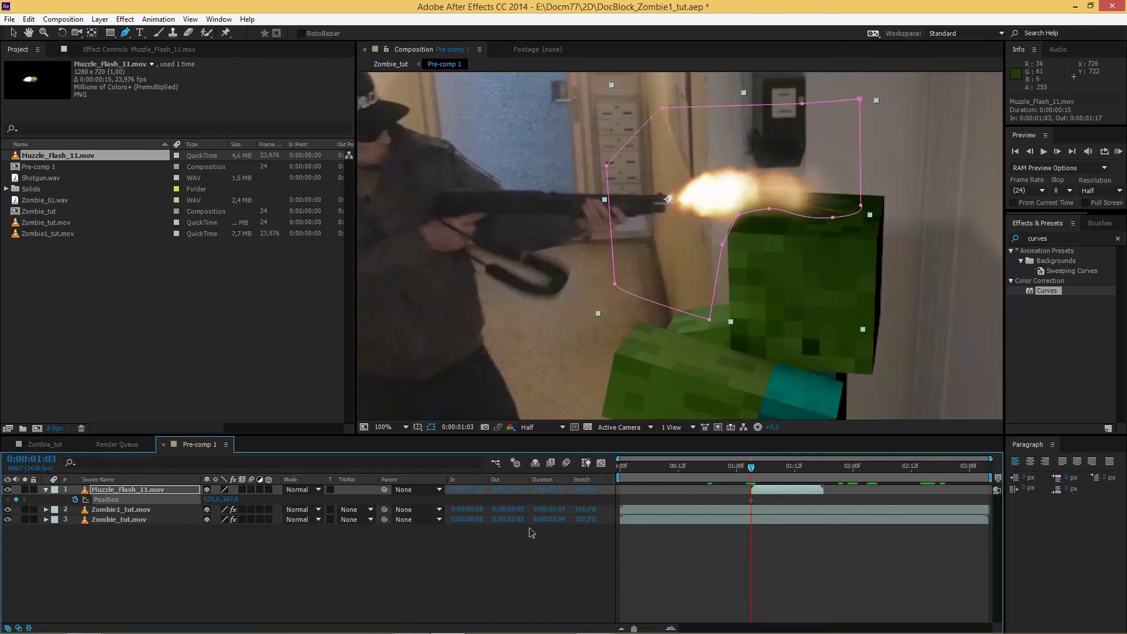
{"action": "key", "text": "Page_Down"}
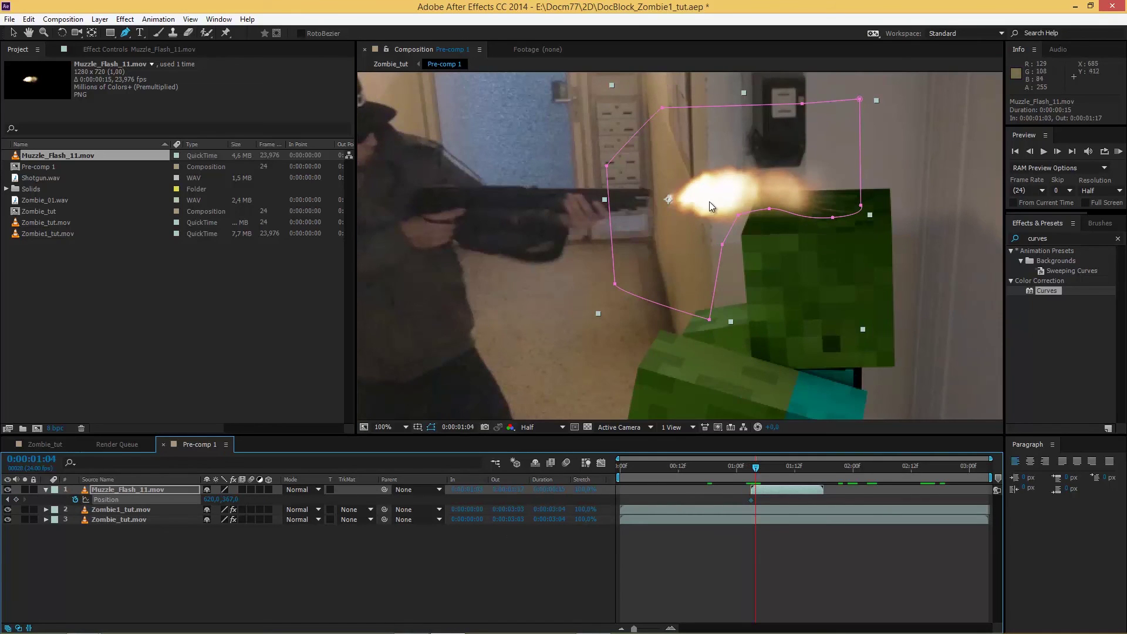
{"action": "key", "text": "v"}
{"action": "left_click_drag", "start_coordinate": [710, 206], "coordinate": [695, 199]}
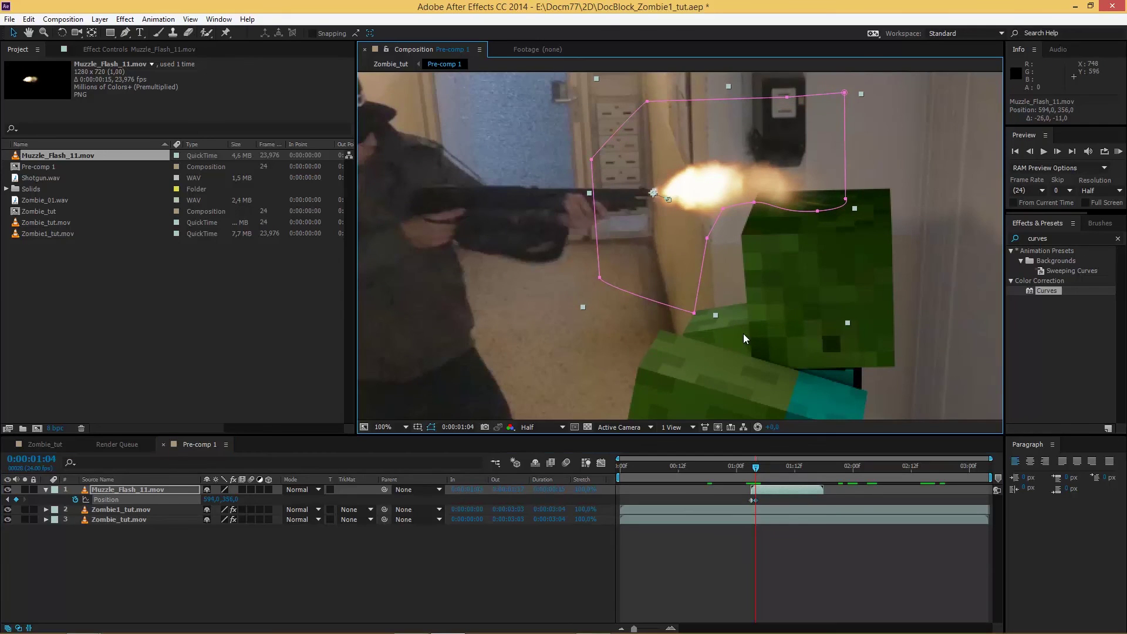
{"action": "key", "text": "Page_Down"}
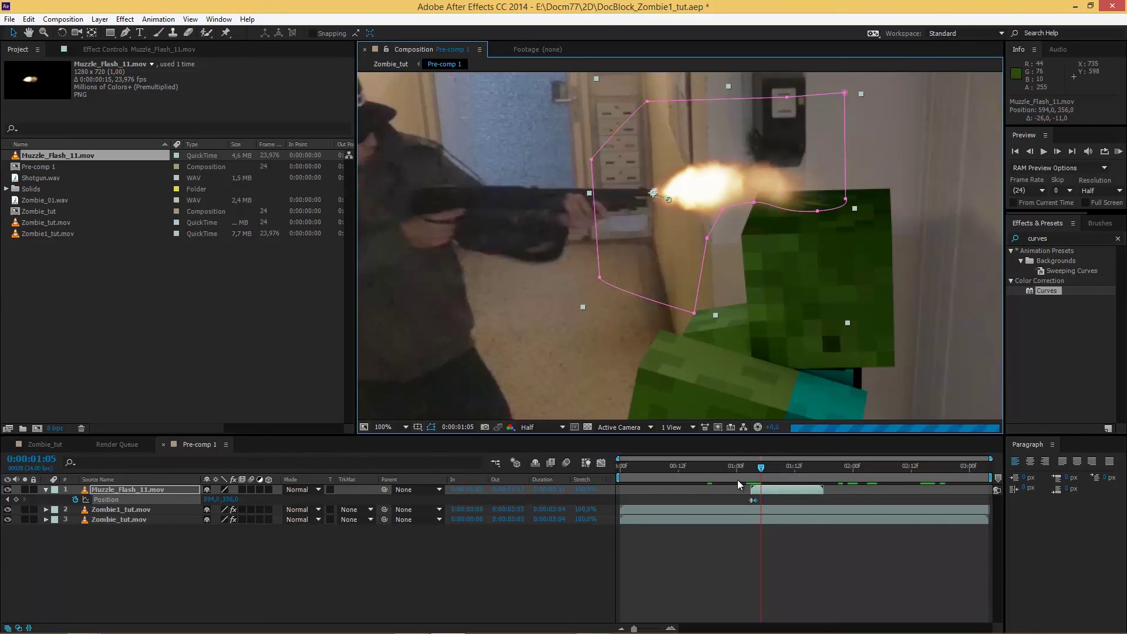
- Limit the work area to 0:00:00:23 through 0:00:01:21 and preview the muzzle flash shot
{"action": "left_click", "coordinate": [804, 563]}
{"action": "key", "text": "Page_Up"}
{"action": "key", "text": "Page_Up"}
{"action": "key", "text": "Page_Up"}
{"action": "key", "text": "Page_Up"}
{"action": "key", "text": "Page_Up"}
{"action": "key", "text": "Page_Up"}
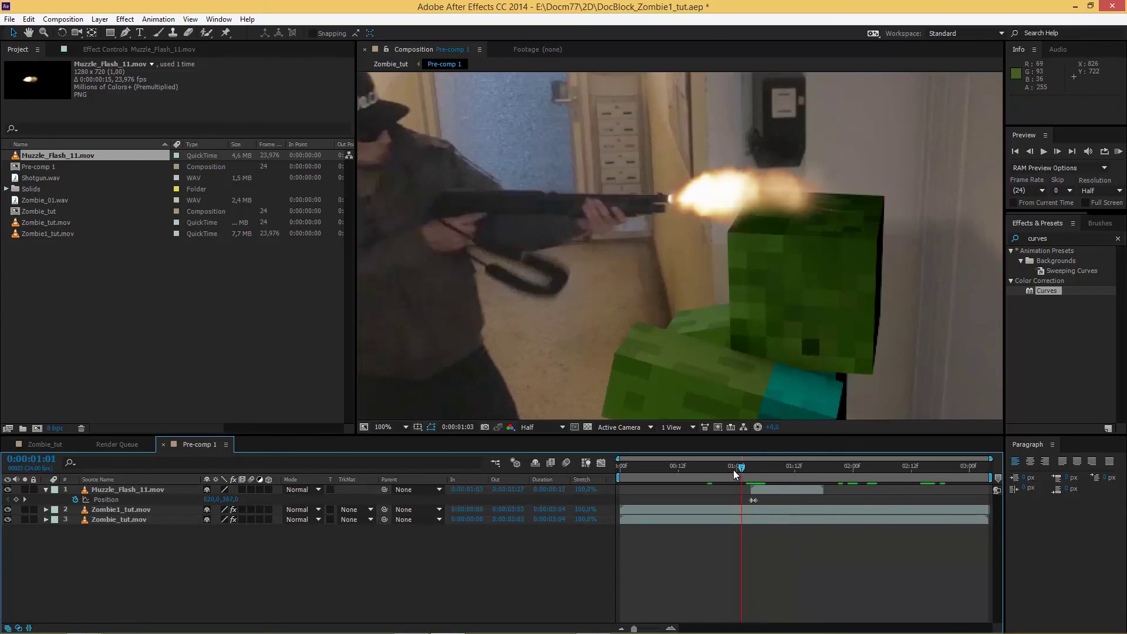
{"action": "key", "text": "b"}
{"action": "left_click", "coordinate": [838, 475]}
{"action": "key", "text": "n"}
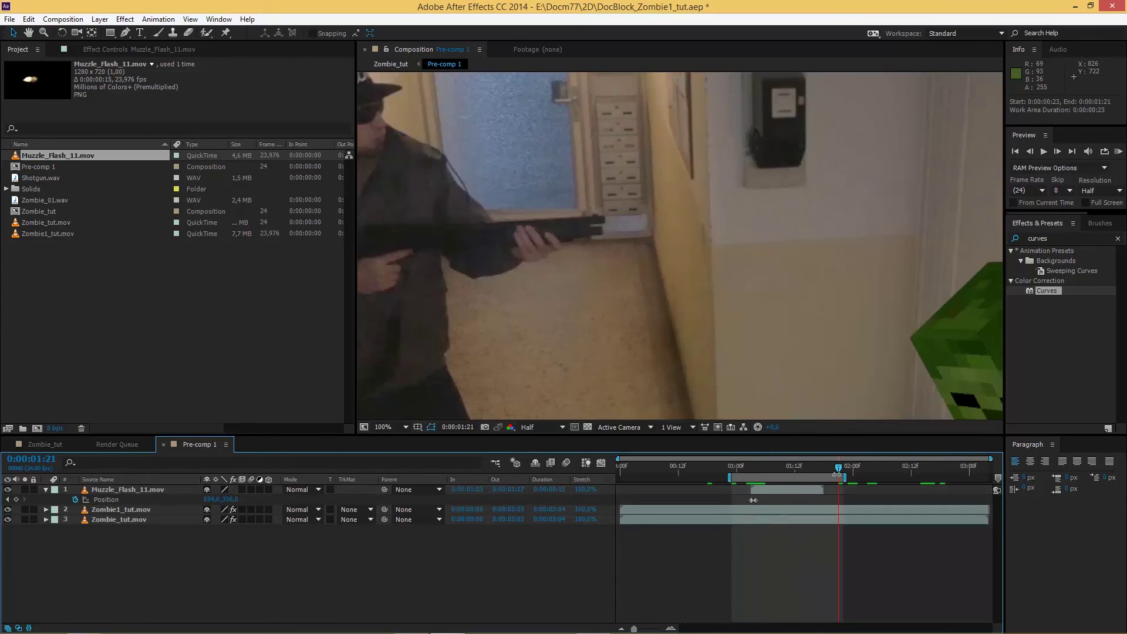
{"action": "scroll", "coordinate": [660, 227], "scroll_direction": "down", "scroll_amount": 2}
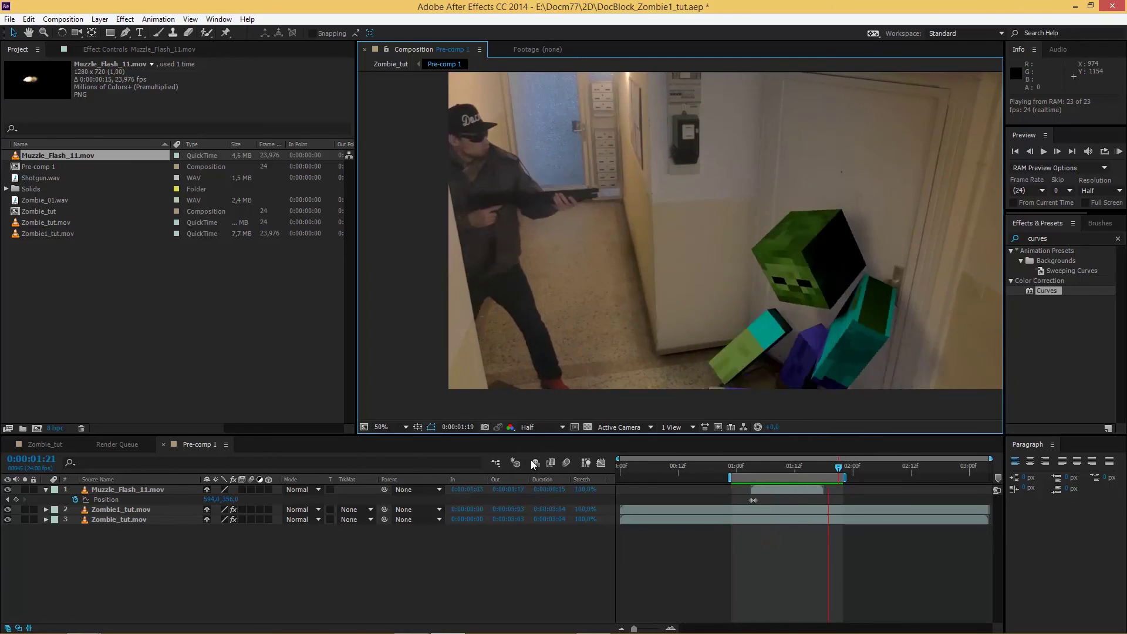
- Shift the work area to start at 0:00:01:00 and scrub through the muzzle flash frames to check the shot
{"action": "left_click", "coordinate": [127, 489]}
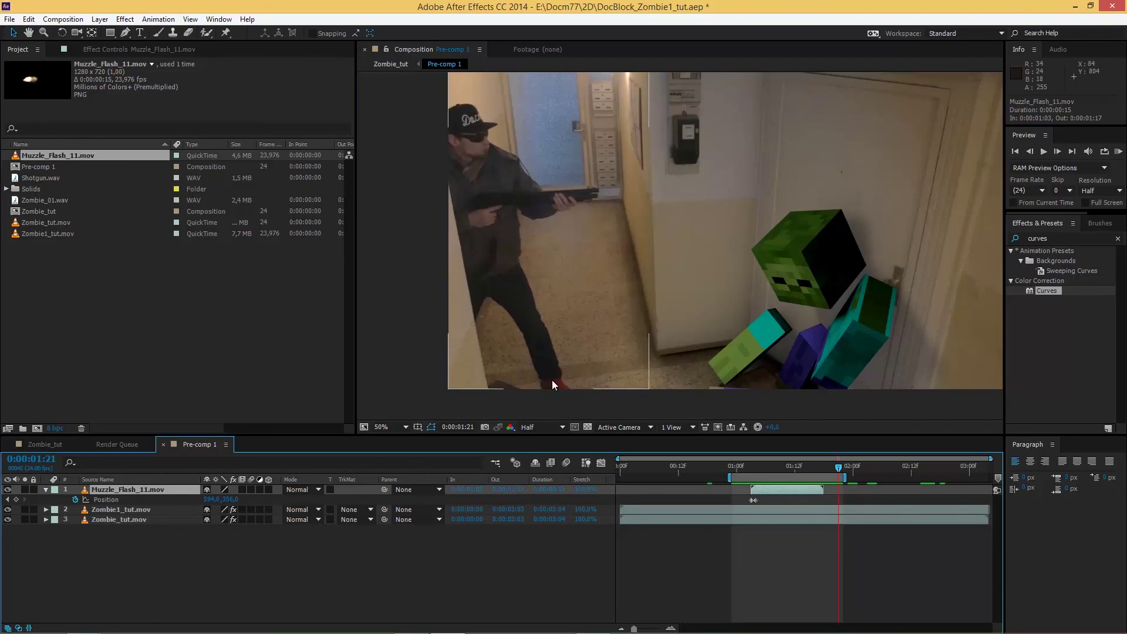
{"action": "left_click_drag", "start_coordinate": [747, 477], "coordinate": [752, 477]}
{"action": "left_click", "coordinate": [751, 469]}
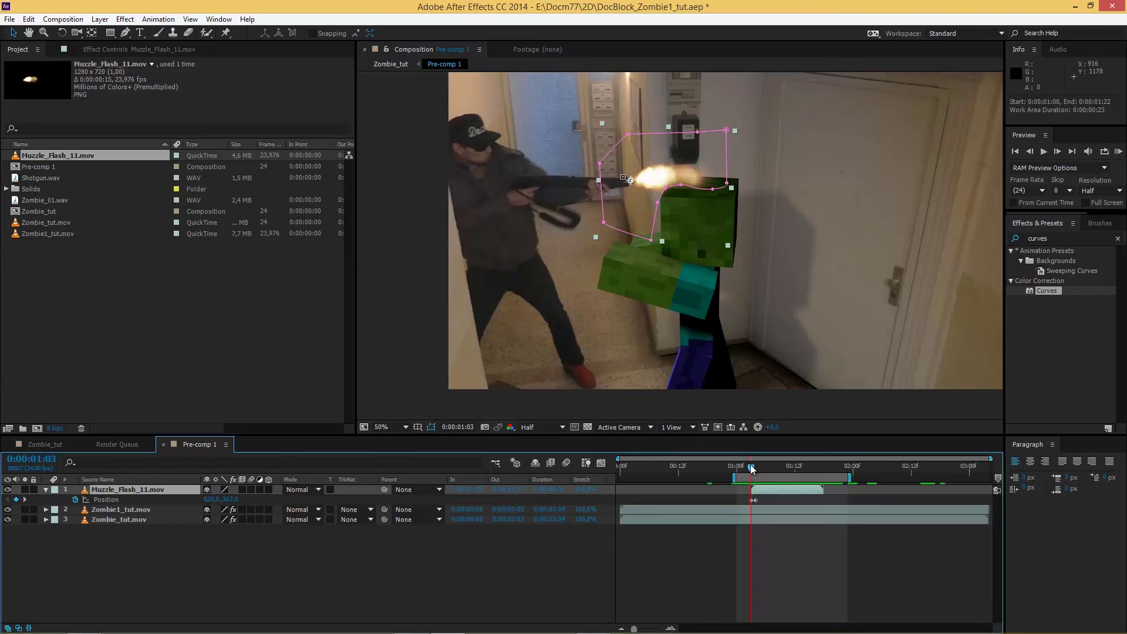
{"action": "left_click_drag", "start_coordinate": [758, 469], "coordinate": [752, 469]}
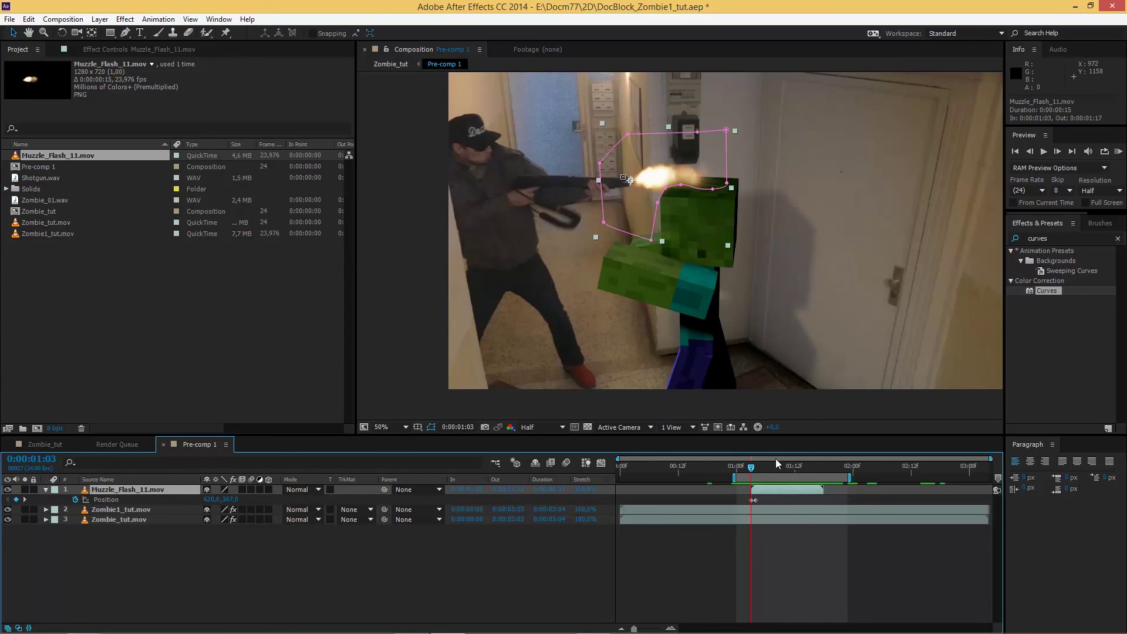
{"action": "left_click_drag", "start_coordinate": [777, 460], "coordinate": [833, 467]}
{"action": "left_click", "coordinate": [243, 598]}
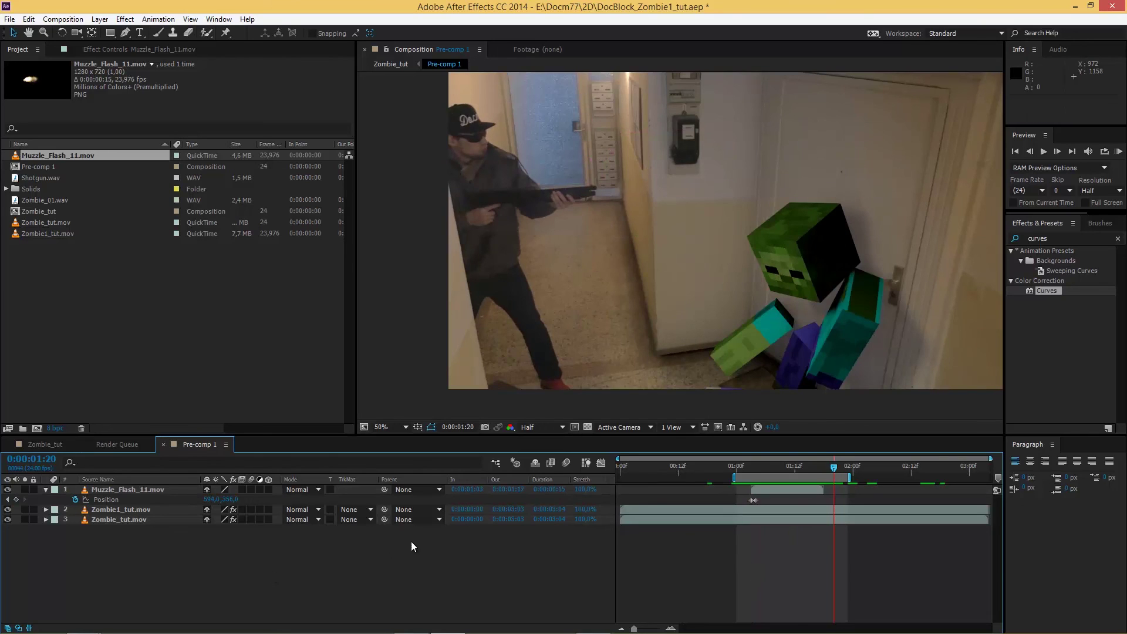
- Add Shotgun.wav as the bottom layer, show its waveform, and start it at 0:00:01:02 so the blast matches the muzzle flash
{"action": "left_click_drag", "start_coordinate": [778, 468], "coordinate": [754, 473]}
{"action": "left_click", "coordinate": [113, 292]}
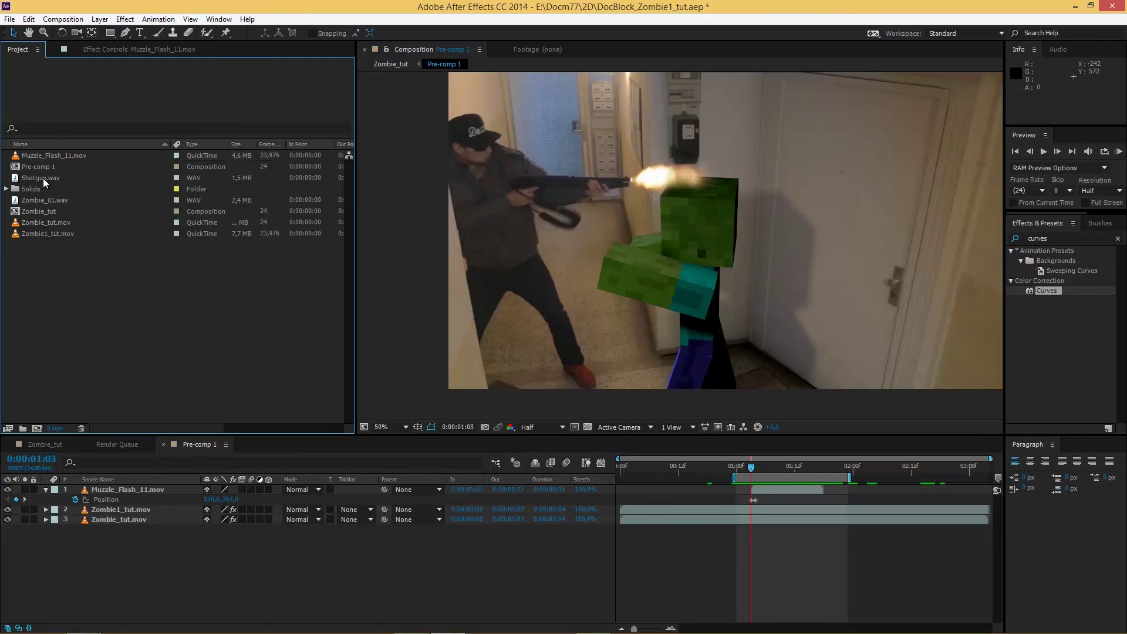
{"action": "left_click_drag", "start_coordinate": [44, 182], "coordinate": [73, 537]}
{"action": "left_click", "coordinate": [56, 540]}
{"action": "left_click", "coordinate": [66, 559]}
{"action": "left_click_drag", "start_coordinate": [670, 533], "coordinate": [763, 535]}
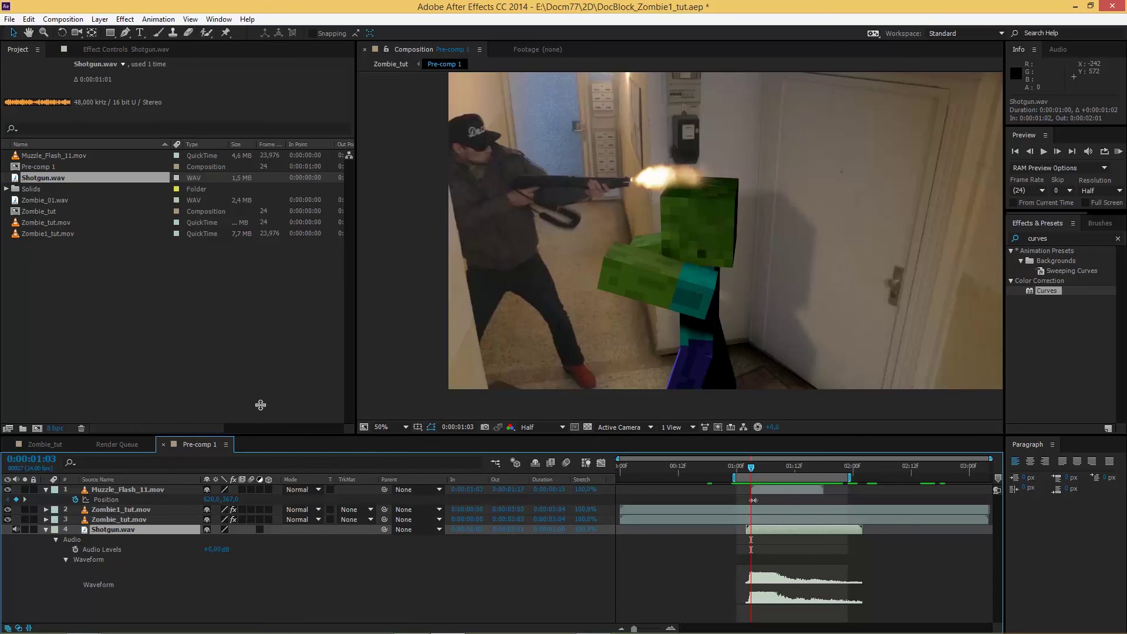
- Add Zombie_01.wav below Shotgun.wav, show its waveform, and shift it 8 frames earlier so its second growl starts at the shot
{"action": "left_click_drag", "start_coordinate": [261, 367], "coordinate": [285, 324]}
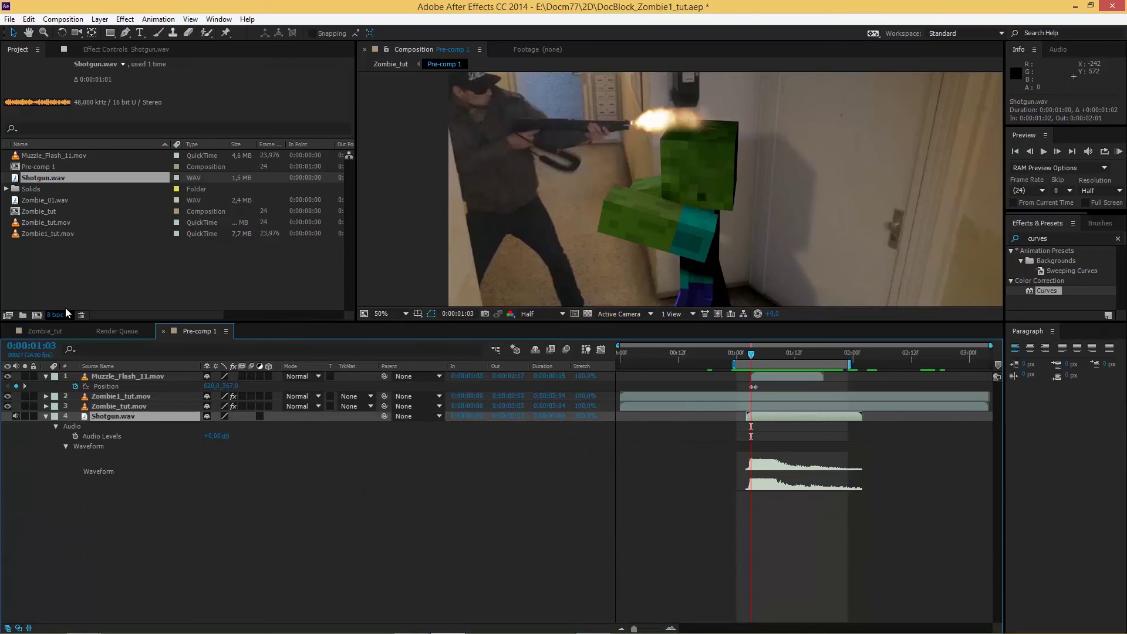
{"action": "left_click_drag", "start_coordinate": [61, 200], "coordinate": [58, 520]}
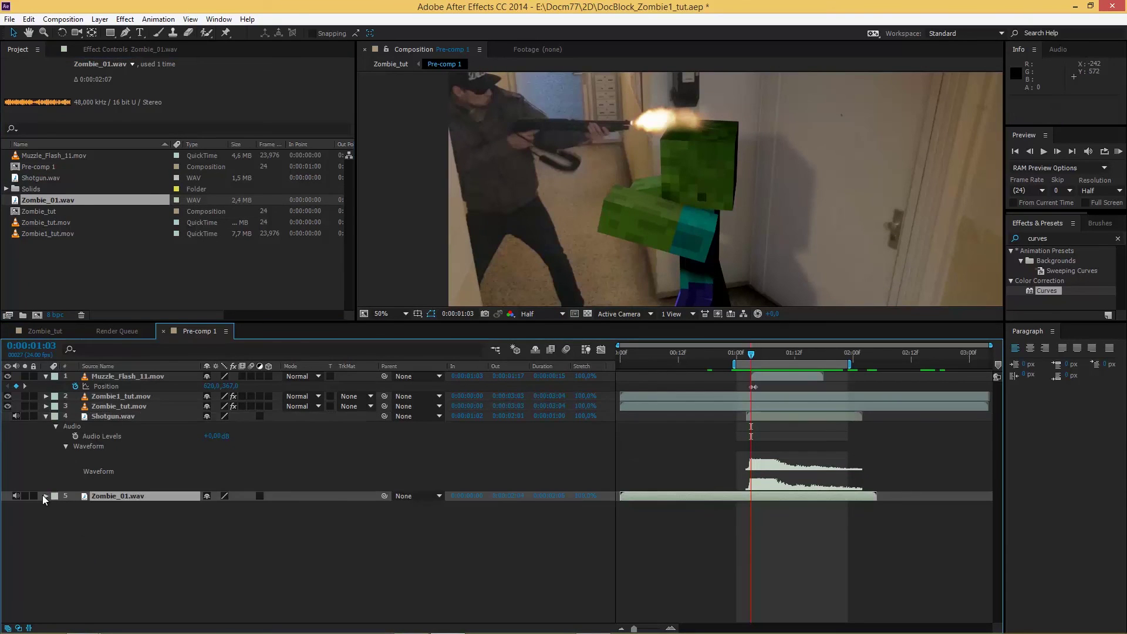
{"action": "left_click", "coordinate": [56, 506]}
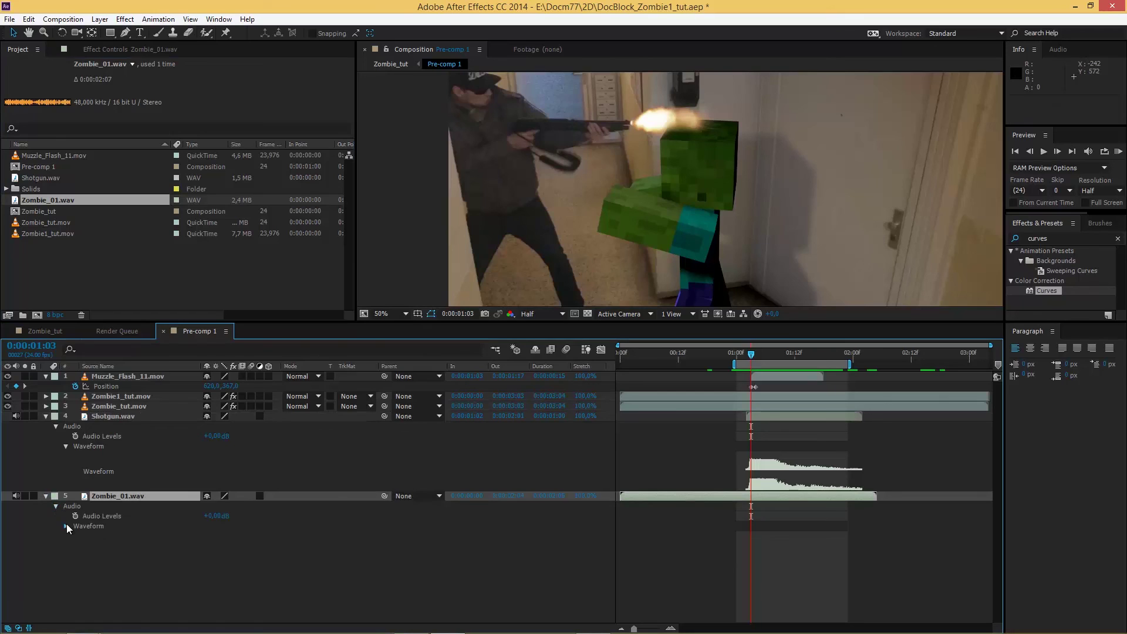
{"action": "left_click", "coordinate": [66, 526]}
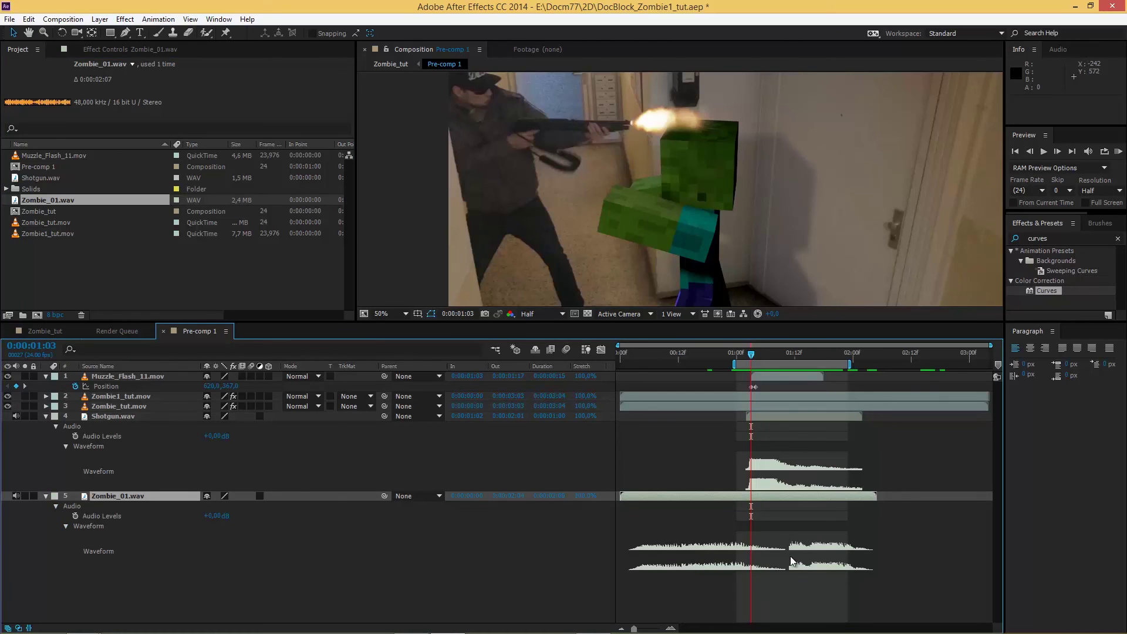
{"action": "left_click_drag", "start_coordinate": [797, 497], "coordinate": [760, 496]}
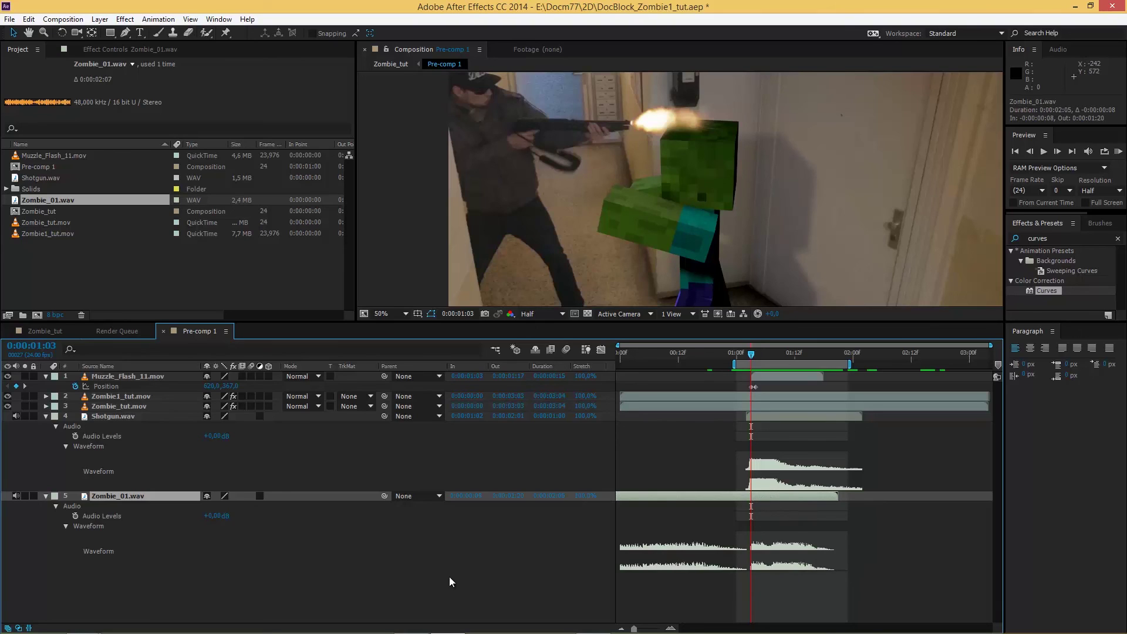
{"action": "left_click", "coordinate": [342, 590]}
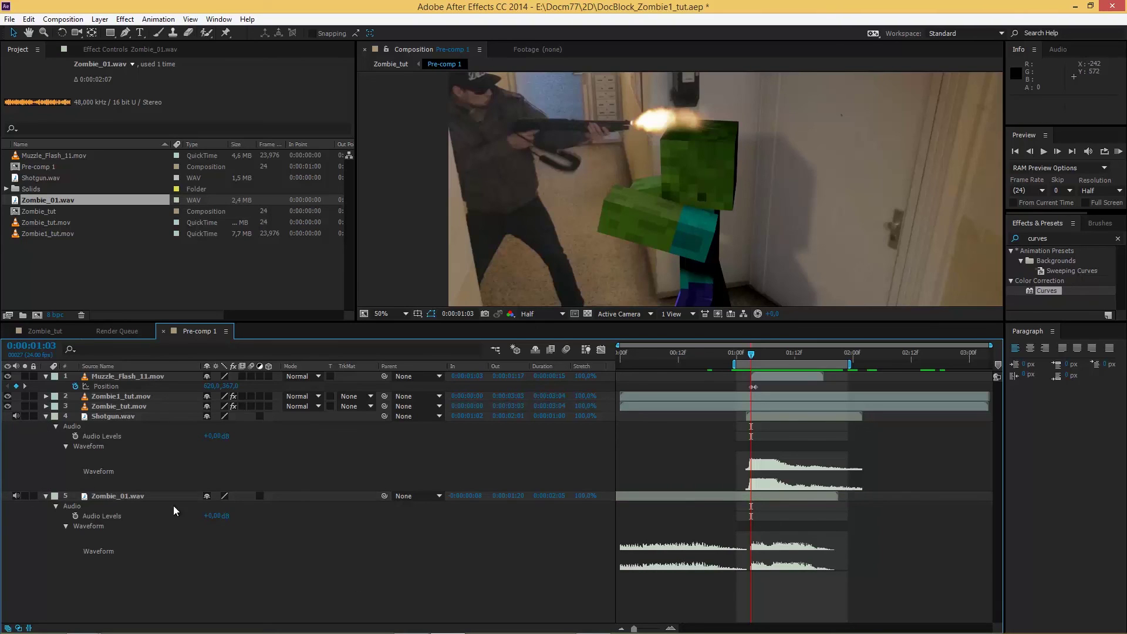
- Set the audio levels of both Shotgun.wav and Zombie_01.wav to -5 dB
{"action": "left_click", "coordinate": [213, 438]}
{"action": "type", "text": "-5"}
{"action": "key", "text": "Return"}
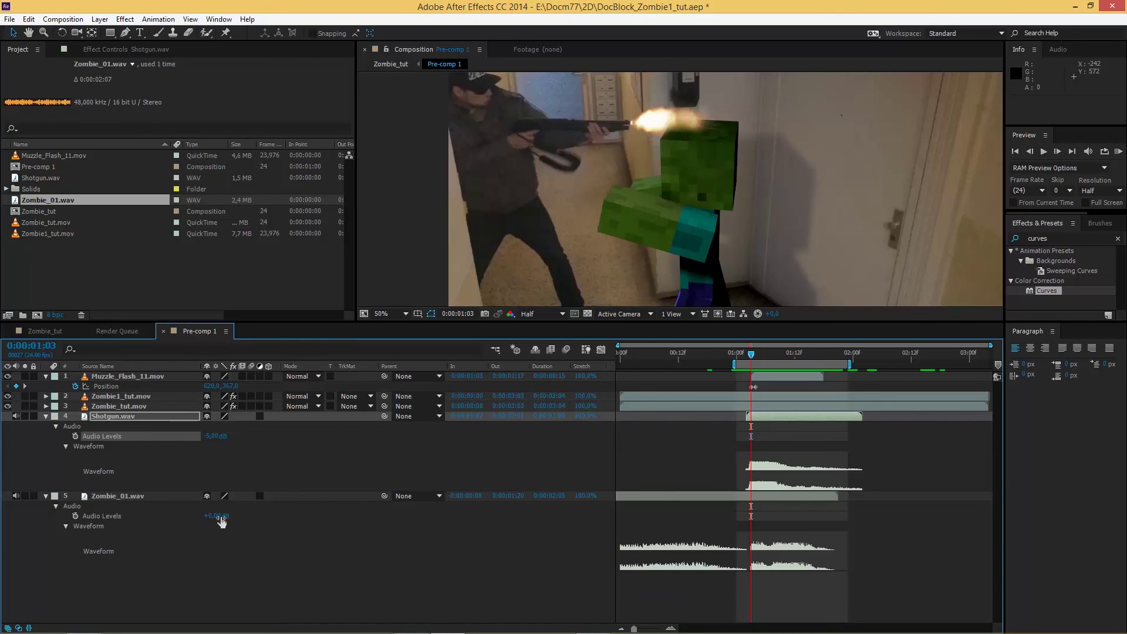
{"action": "left_click", "coordinate": [216, 516]}
{"action": "key", "text": "Return"}
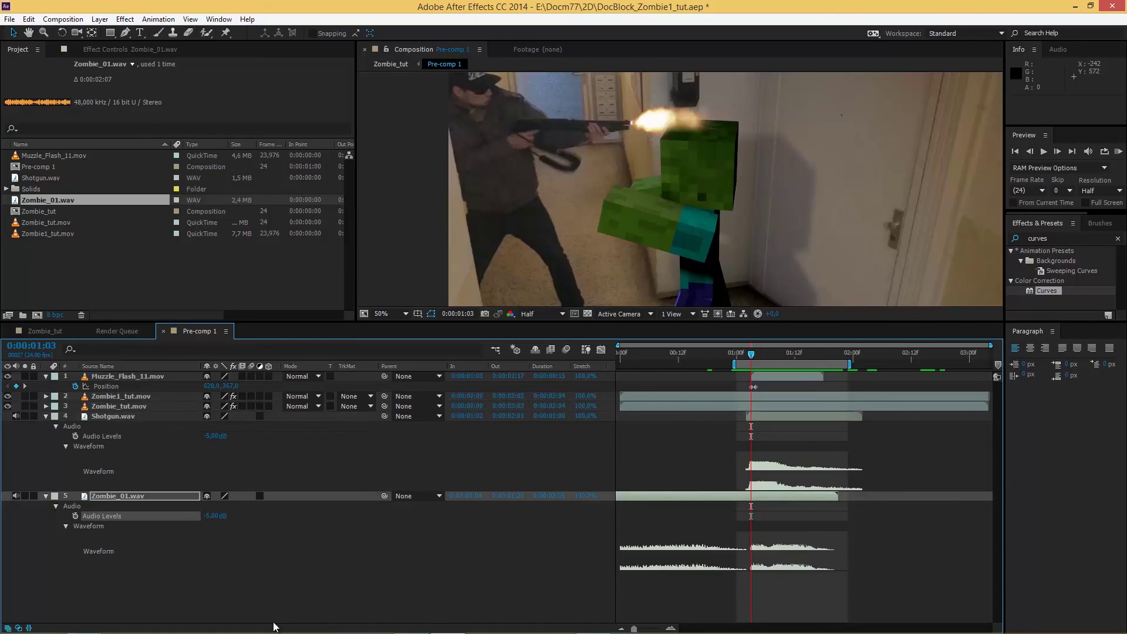
- Set the work area from the composition start to 0:00:02:11 and run a RAM preview with the sounds
{"action": "left_click", "coordinate": [613, 355]}
{"action": "key", "text": "b"}
{"action": "left_click", "coordinate": [907, 354]}
{"action": "key", "text": "n"}
{"action": "key", "text": "KP_0"}
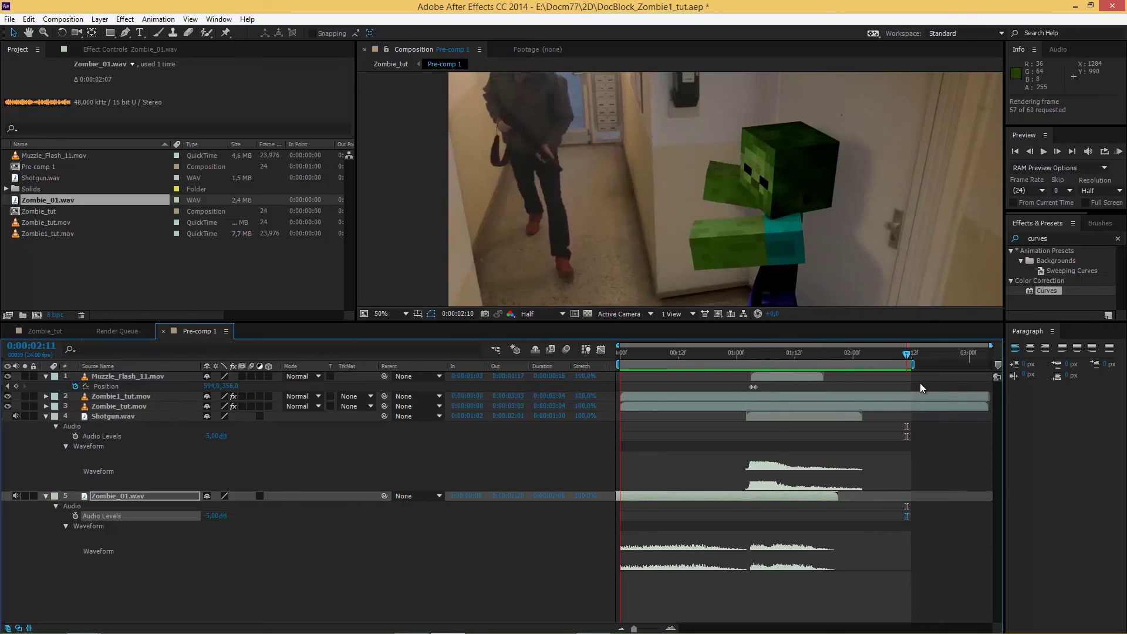
{"action": "key", "text": "space"}
- Enlarge the composition view and switch from Pre-comp 1 to the Zombie_tut composition
{"action": "left_click_drag", "start_coordinate": [767, 322], "coordinate": [767, 404]}
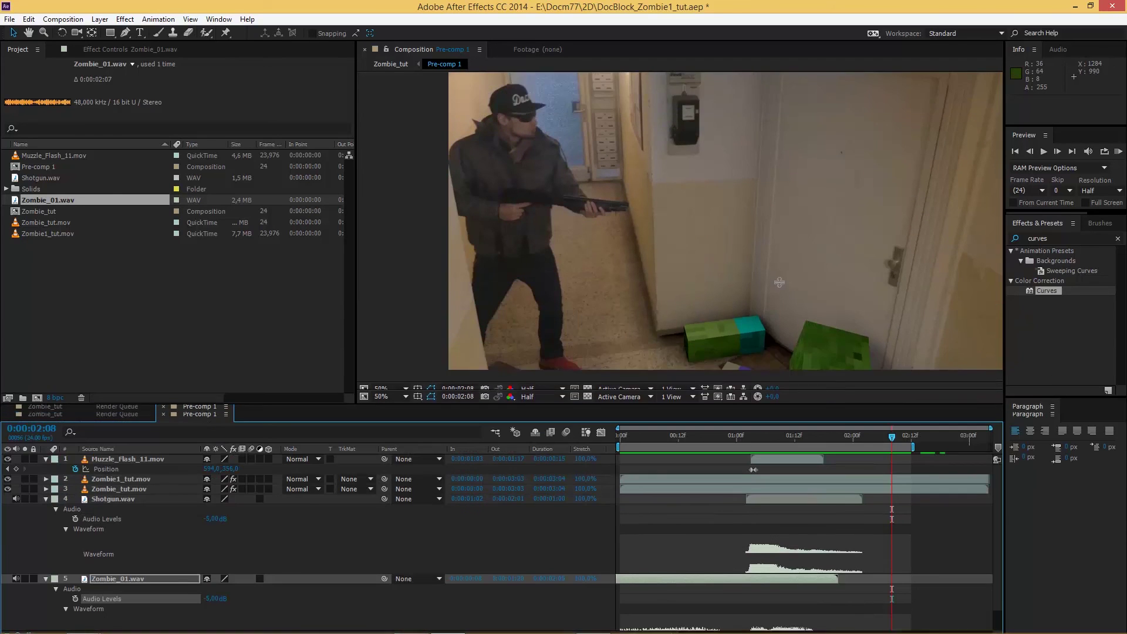
{"action": "scroll", "coordinate": [749, 277], "scroll_direction": "down", "scroll_amount": 2}
{"action": "scroll", "coordinate": [667, 235], "scroll_direction": "up", "scroll_amount": 2}
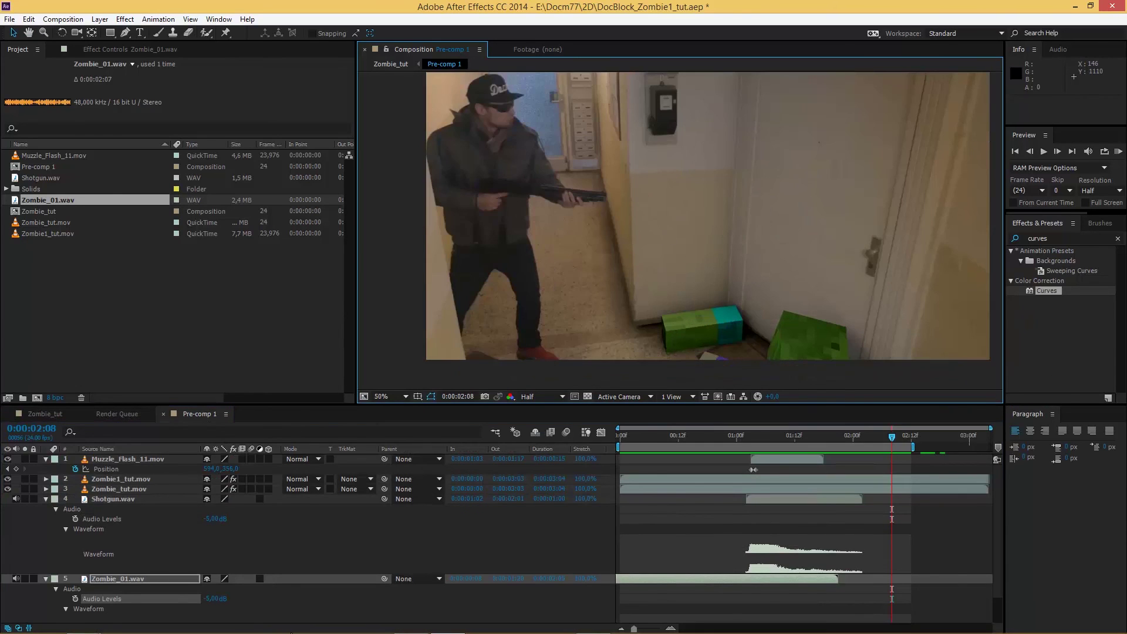
{"action": "key", "text": "Tab"}
{"action": "left_click", "coordinate": [226, 537]}
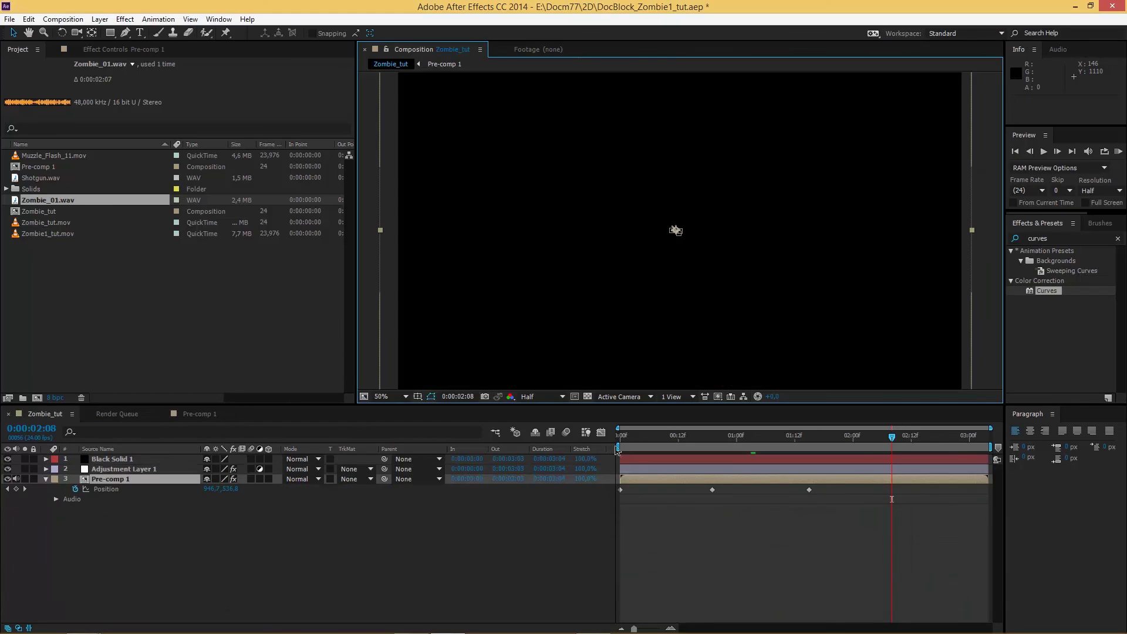
{"action": "left_click", "coordinate": [523, 599]}
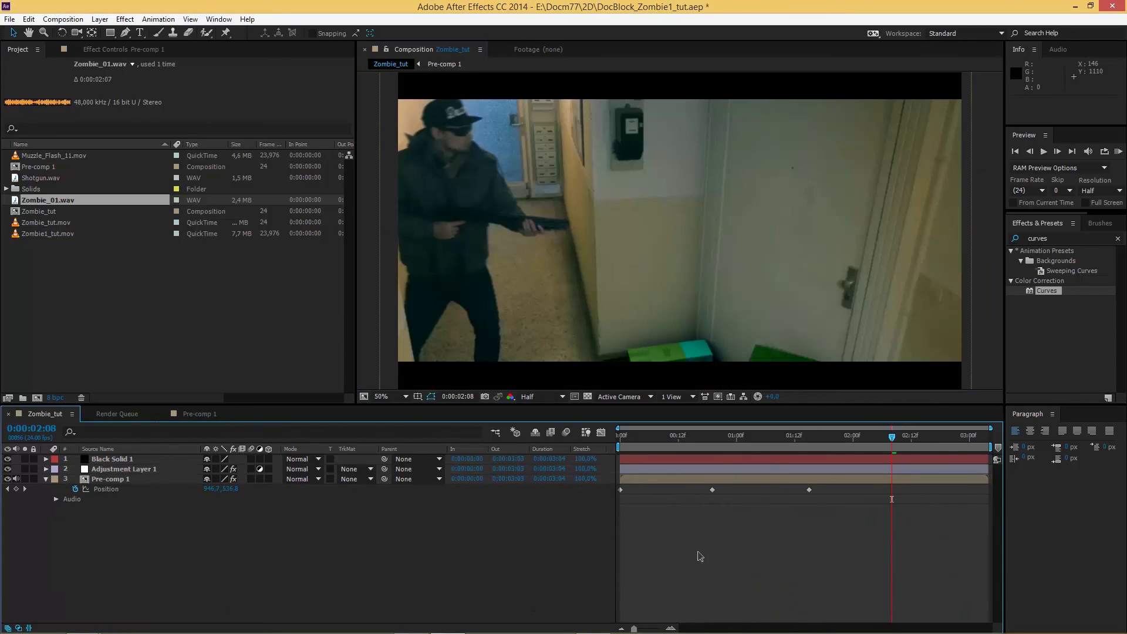
- Run a RAM preview of the full Zombie_tut composition to judge the camera movement
{"action": "key", "text": "KP_0"}
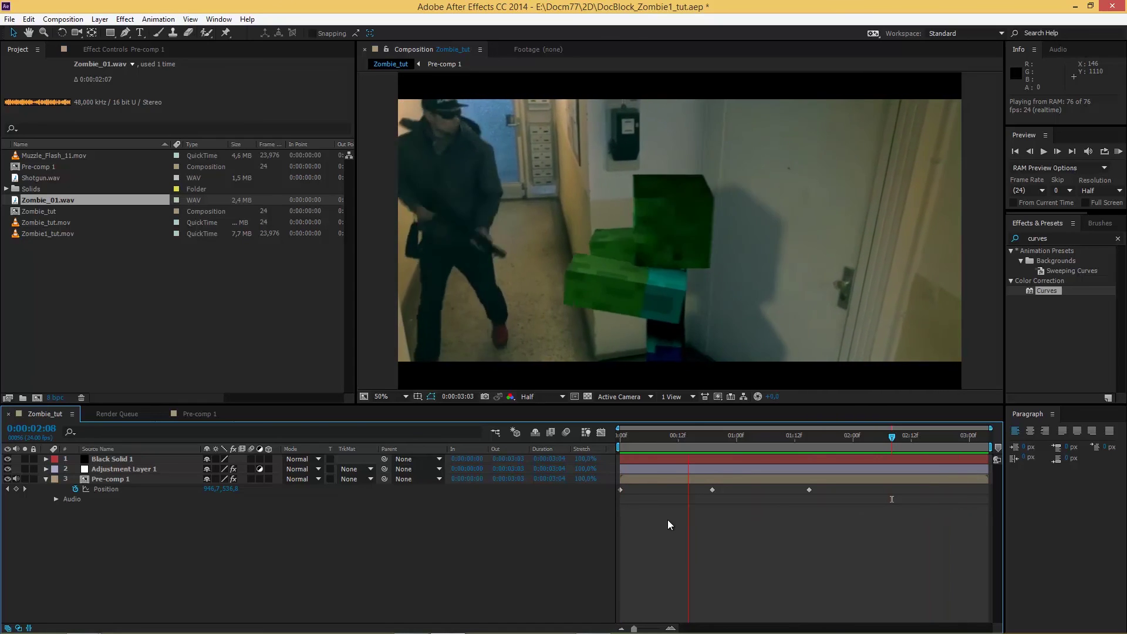
{"action": "key", "text": "space"}
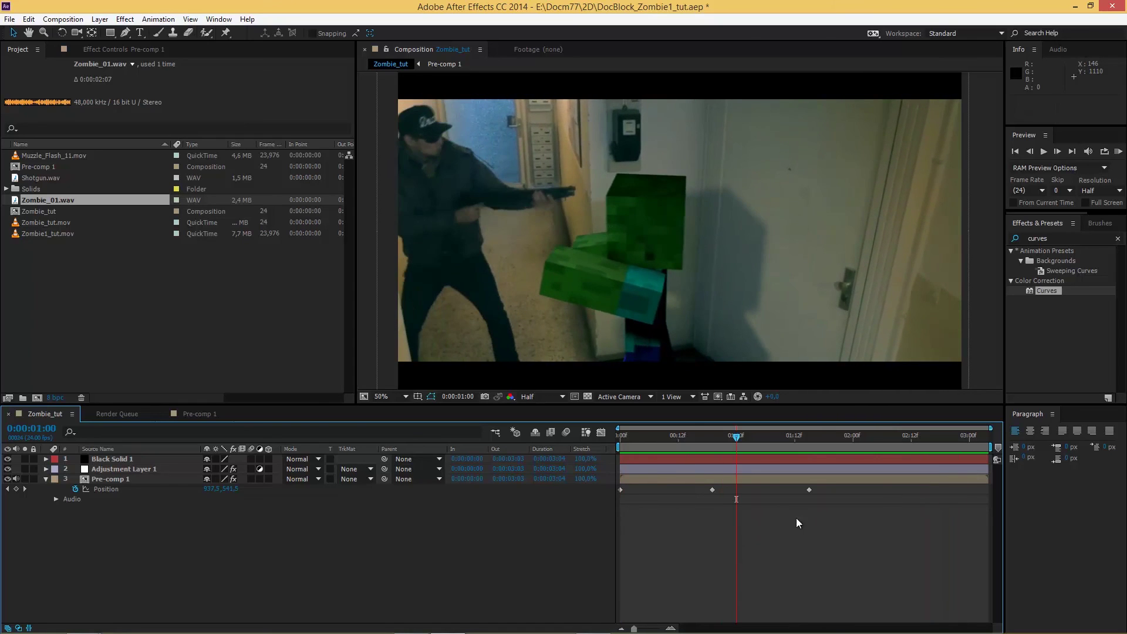
- Shift Pre-comp 1 to about 986.7, 556.6 at 0:00:00:09 to add a Position keyframe
{"action": "left_click", "coordinate": [118, 479]}
{"action": "key", "text": "p"}
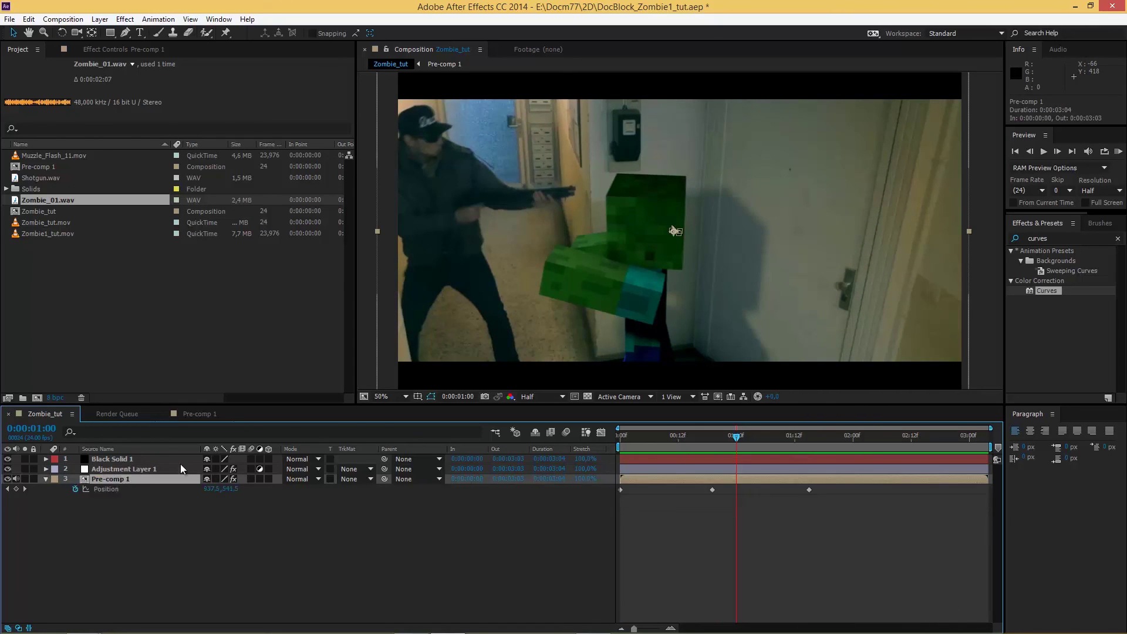
{"action": "scroll", "coordinate": [727, 193], "scroll_direction": "down", "scroll_amount": 2}
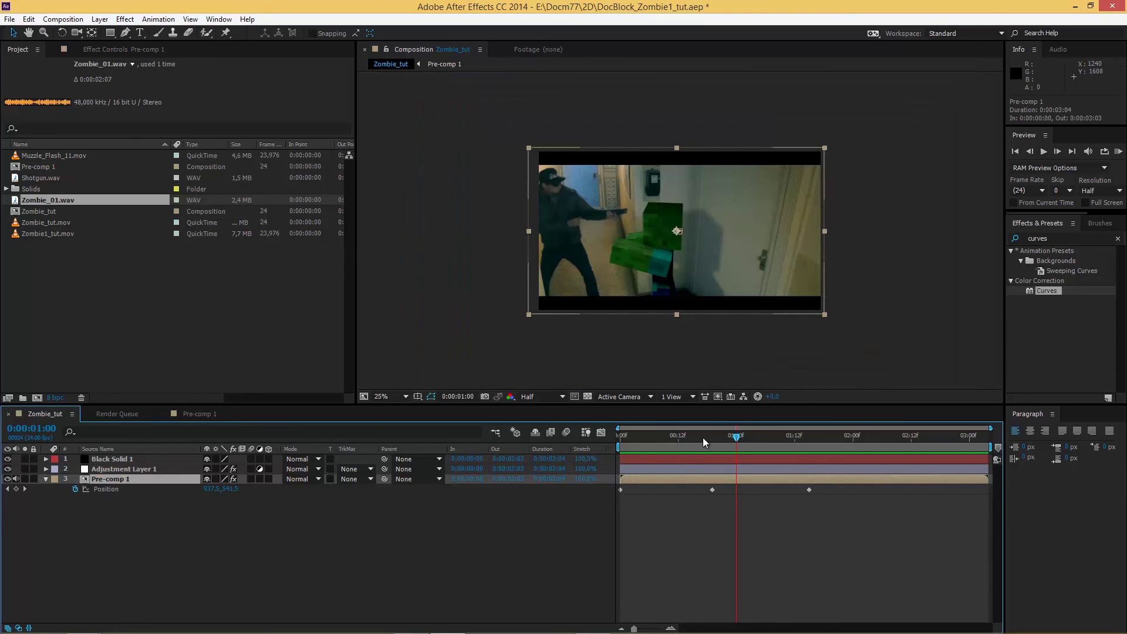
{"action": "left_click_drag", "start_coordinate": [704, 441], "coordinate": [663, 441]}
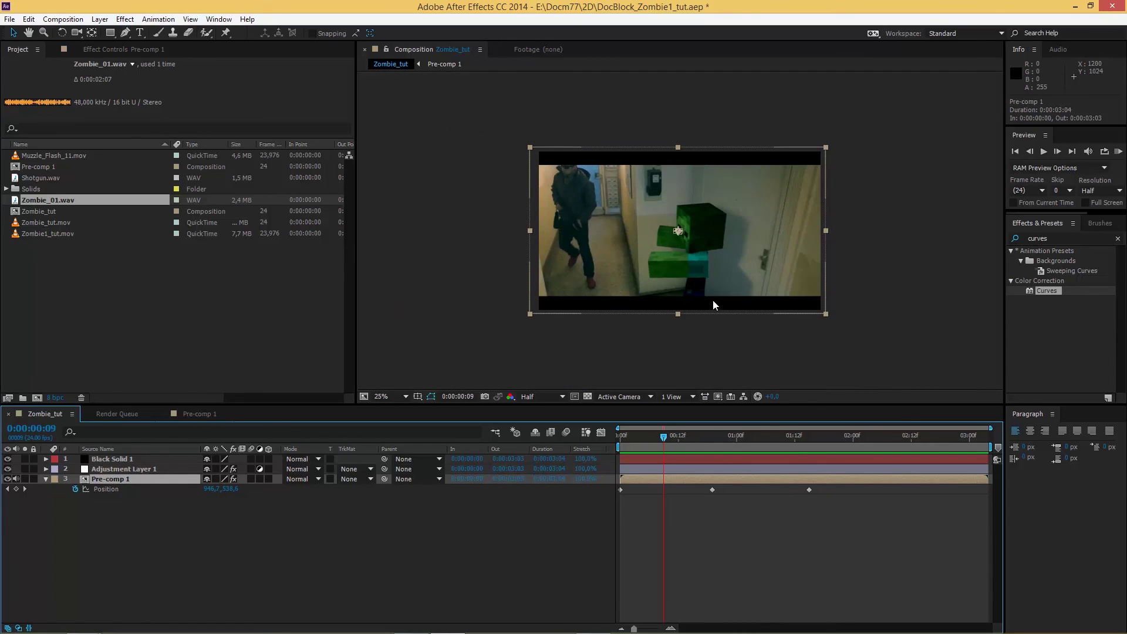
{"action": "scroll", "coordinate": [713, 301], "scroll_direction": "up", "scroll_amount": 2}
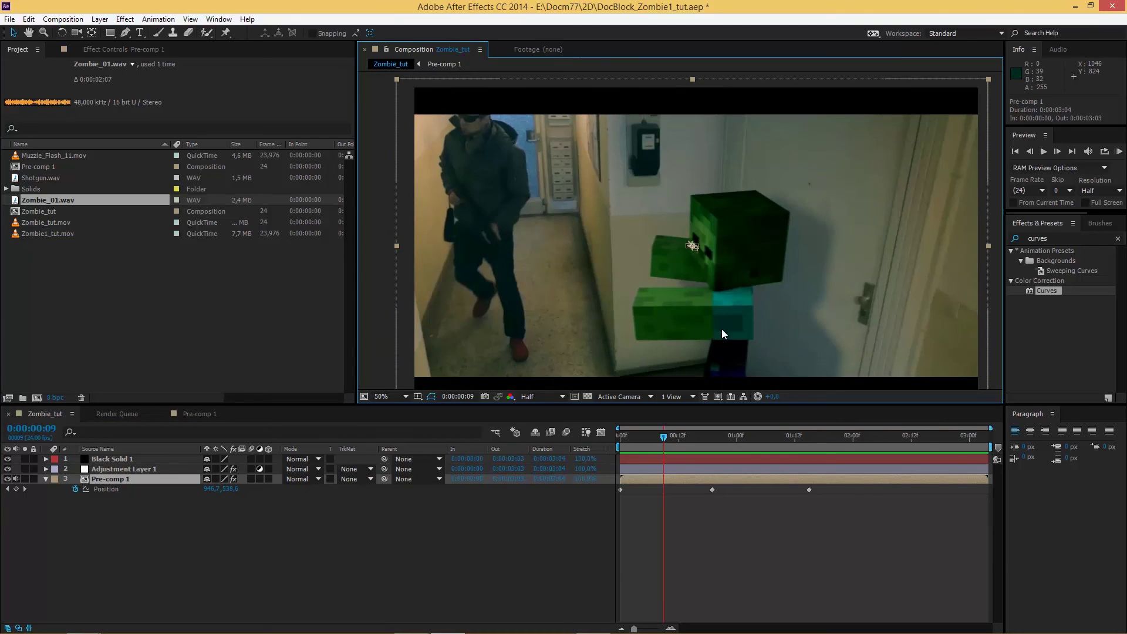
{"action": "left_click_drag", "start_coordinate": [794, 278], "coordinate": [807, 287]}
- Suspend view refreshing and add Pre-comp 1 Position keyframes of about 977.1, 559.3 at 0:00:01:03 and 925.7, 519.9 at 0:00:02:03
{"action": "key", "text": "Caps_Lock"}
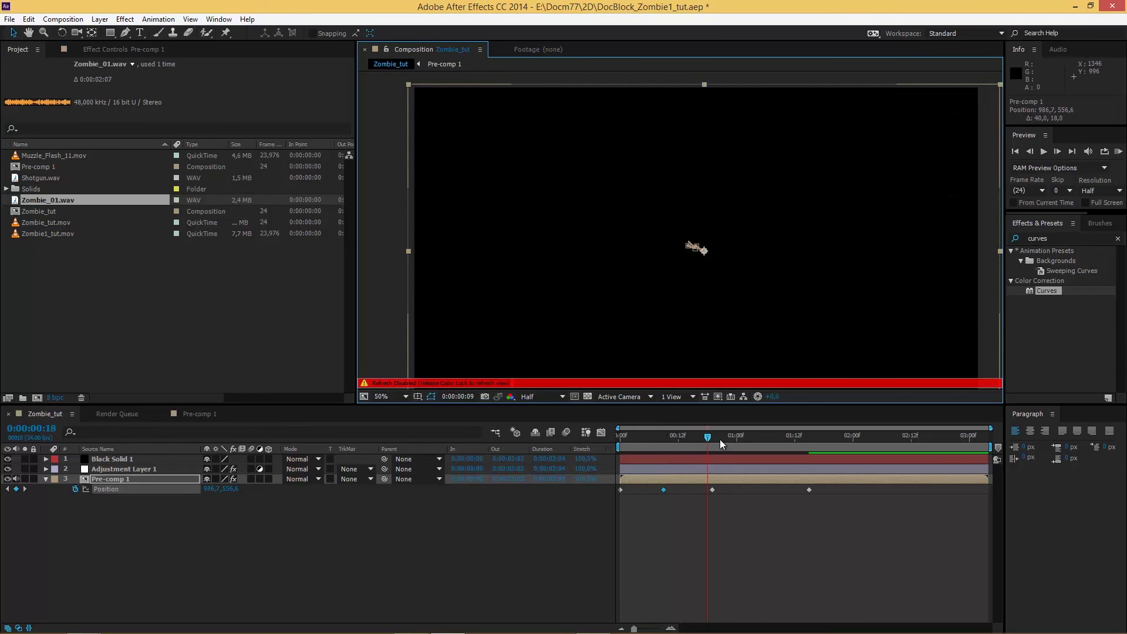
{"action": "left_click_drag", "start_coordinate": [755, 448], "coordinate": [751, 448]}
{"action": "left_click_drag", "start_coordinate": [812, 241], "coordinate": [825, 247]}
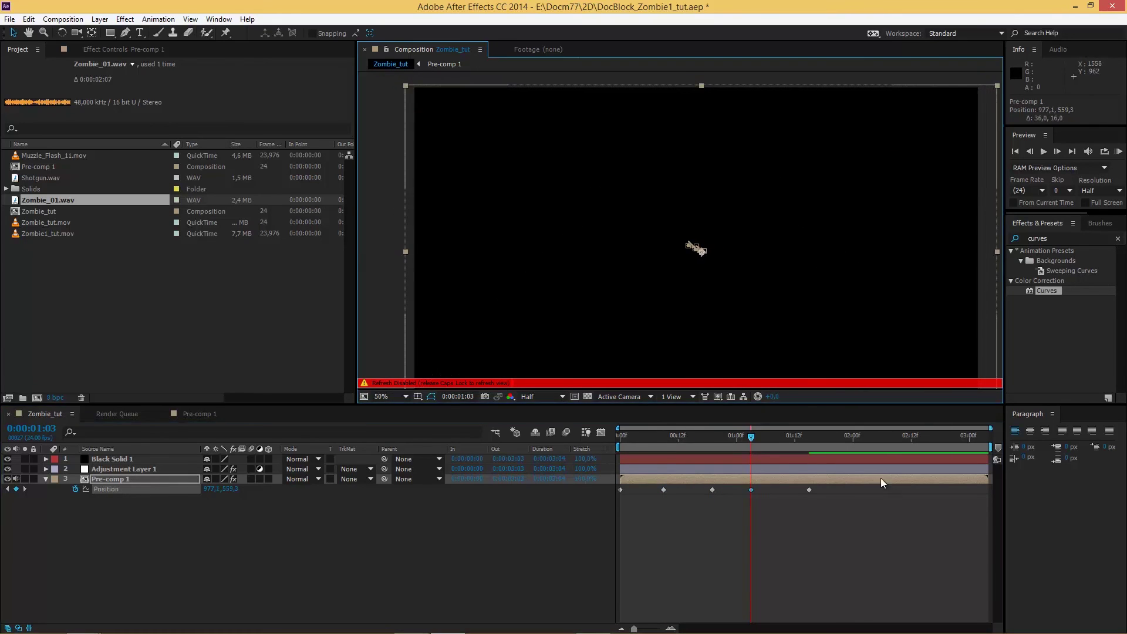
{"action": "left_click", "coordinate": [869, 447]}
{"action": "left_click_drag", "start_coordinate": [869, 324], "coordinate": [865, 290]}
{"action": "scroll", "coordinate": [857, 279], "scroll_direction": "down", "scroll_amount": 5}
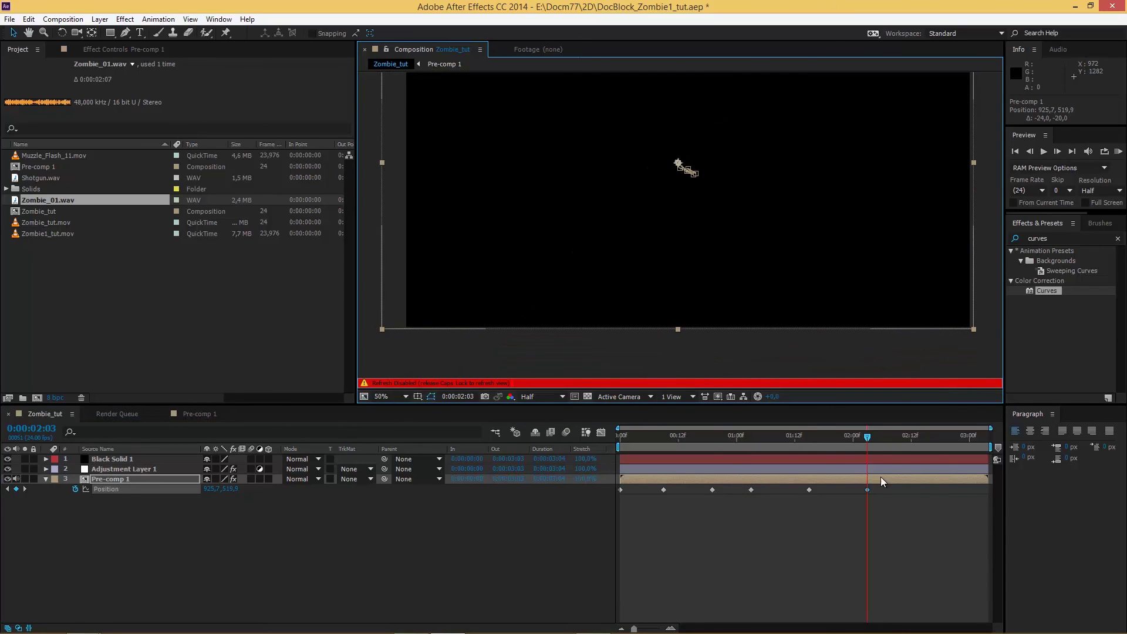
- Add slightly shifted Position keyframes to Pre-comp 1 at 0:00:02:12 and 0:00:02:20, and move the last one to 0:00:03:04
{"action": "left_click", "coordinate": [911, 436]}
{"action": "left_click_drag", "start_coordinate": [742, 258], "coordinate": [752, 269]}
{"action": "left_click_drag", "start_coordinate": [945, 439], "coordinate": [949, 439]}
{"action": "left_click_drag", "start_coordinate": [750, 171], "coordinate": [823, 279]}
{"action": "key", "text": "v"}
{"action": "left_click_drag", "start_coordinate": [950, 490], "coordinate": [987, 499]}
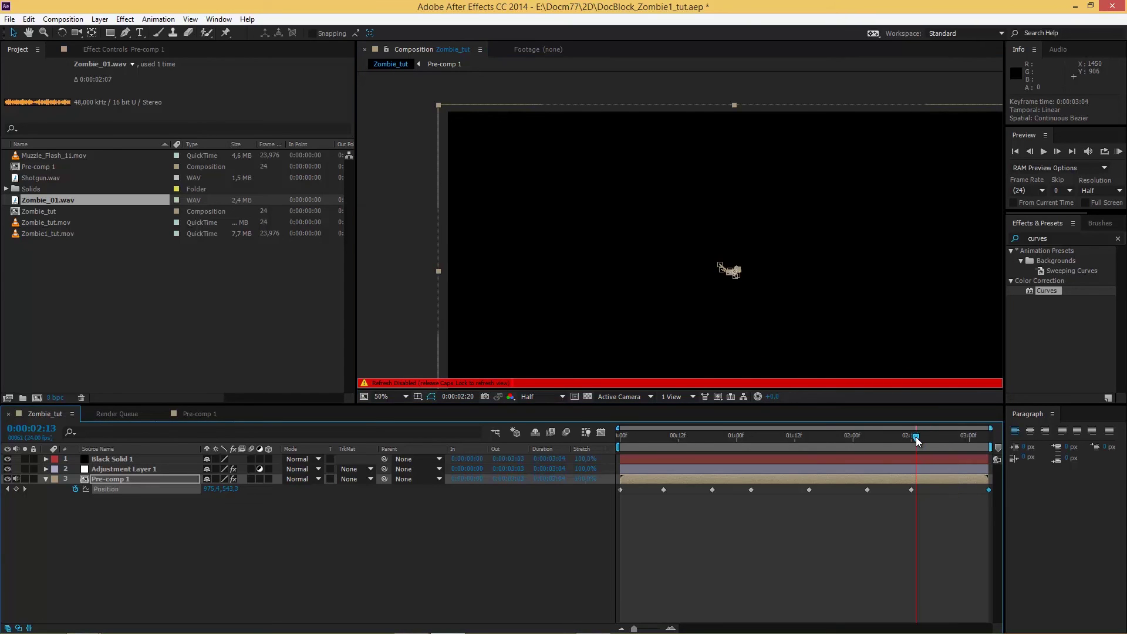
{"action": "left_click_drag", "start_coordinate": [908, 441], "coordinate": [913, 444]}
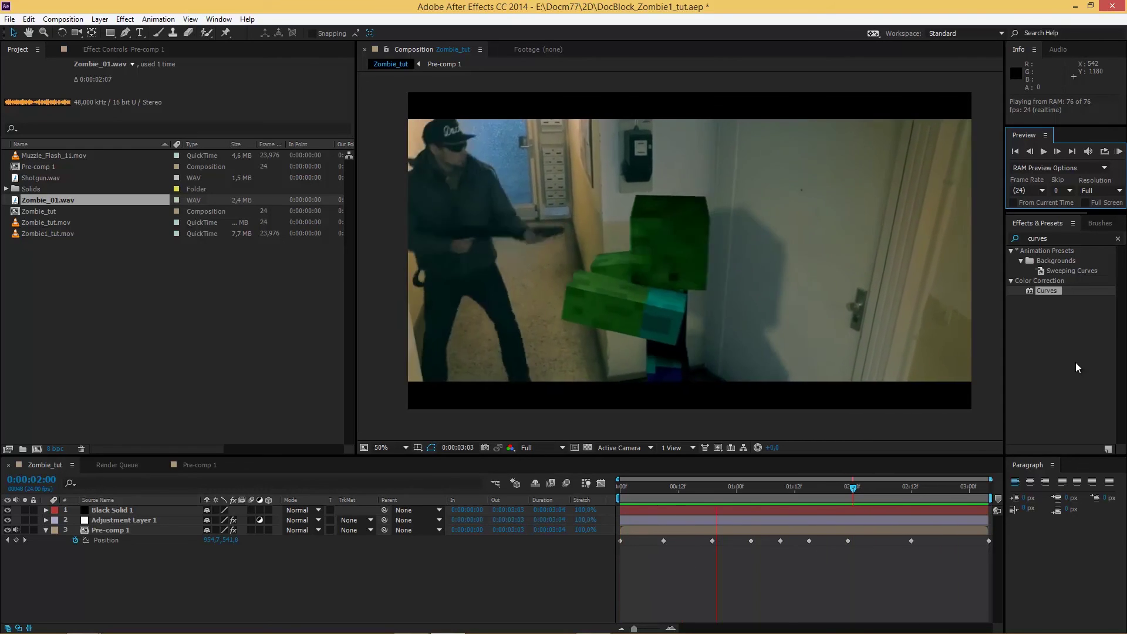
- Stop the preview and apply Easy Ease to all of Pre-comp 1's Position keyframes
{"action": "left_click", "coordinate": [988, 558]}
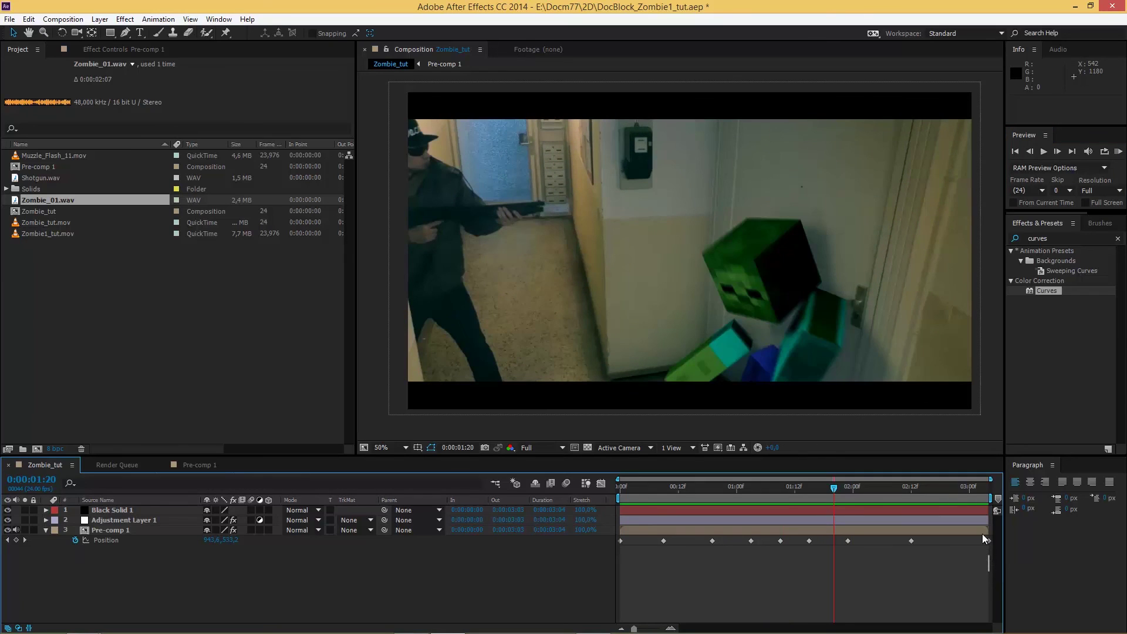
{"action": "left_click_drag", "start_coordinate": [989, 571], "coordinate": [615, 536]}
{"action": "key", "text": "space"}
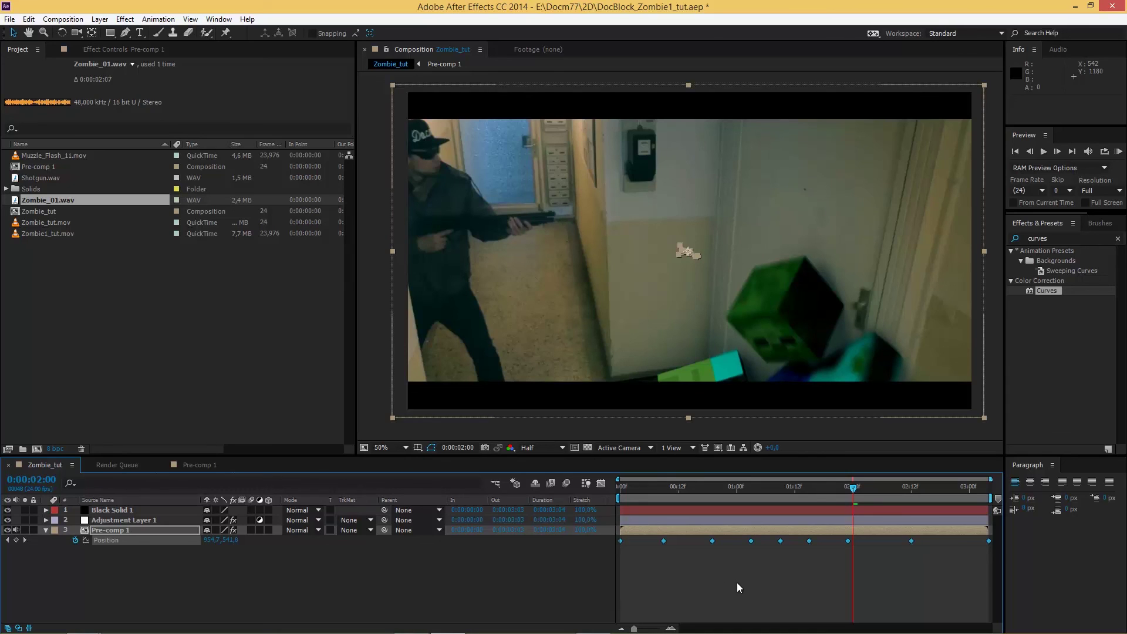
{"action": "right_click", "coordinate": [663, 540]}
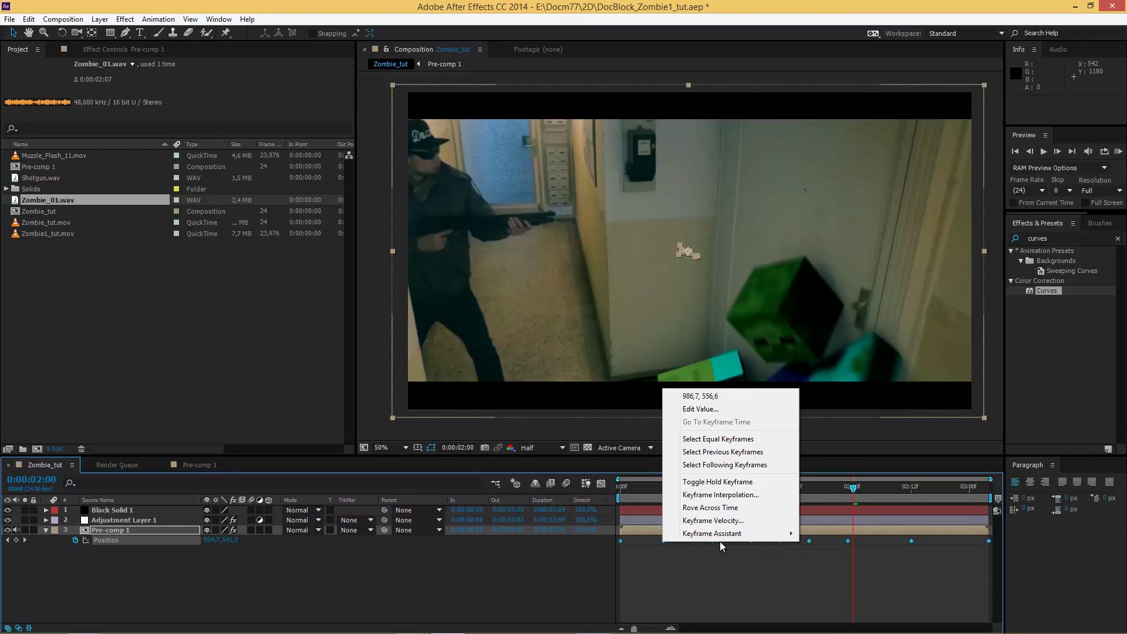
{"action": "mouse_move", "coordinate": [756, 533]}
{"action": "left_click", "coordinate": [834, 456]}
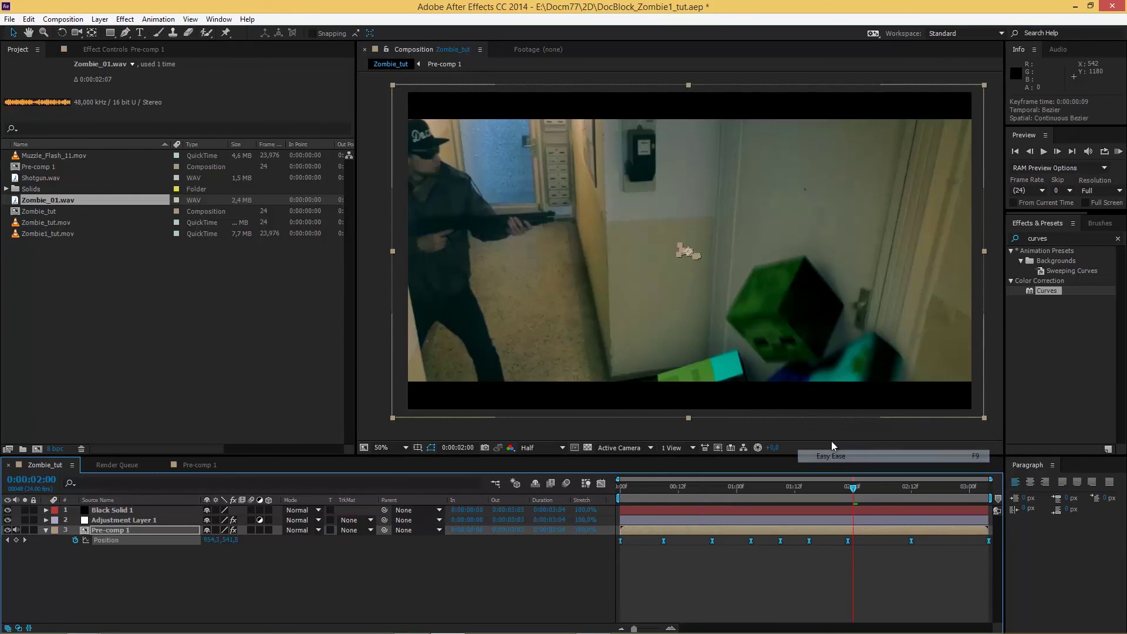
{"action": "left_click", "coordinate": [758, 588]}
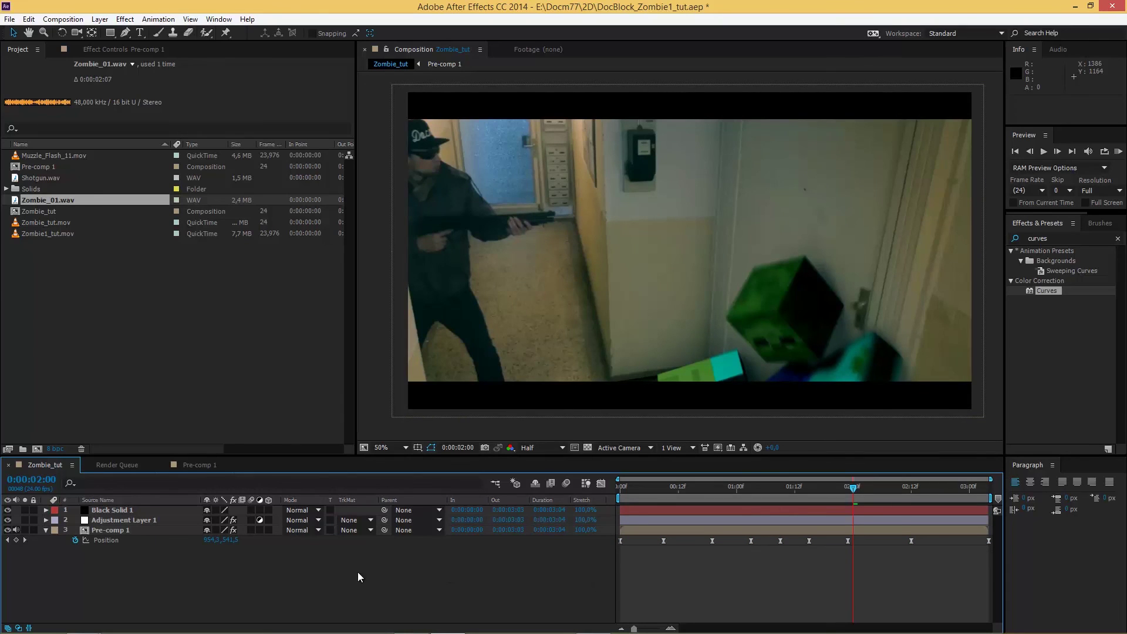
- Add the Zombie_tut composition to the render queue and set its output module format to QuickTime
{"action": "left_click", "coordinate": [63, 20]}
{"action": "left_click", "coordinate": [188, 118]}
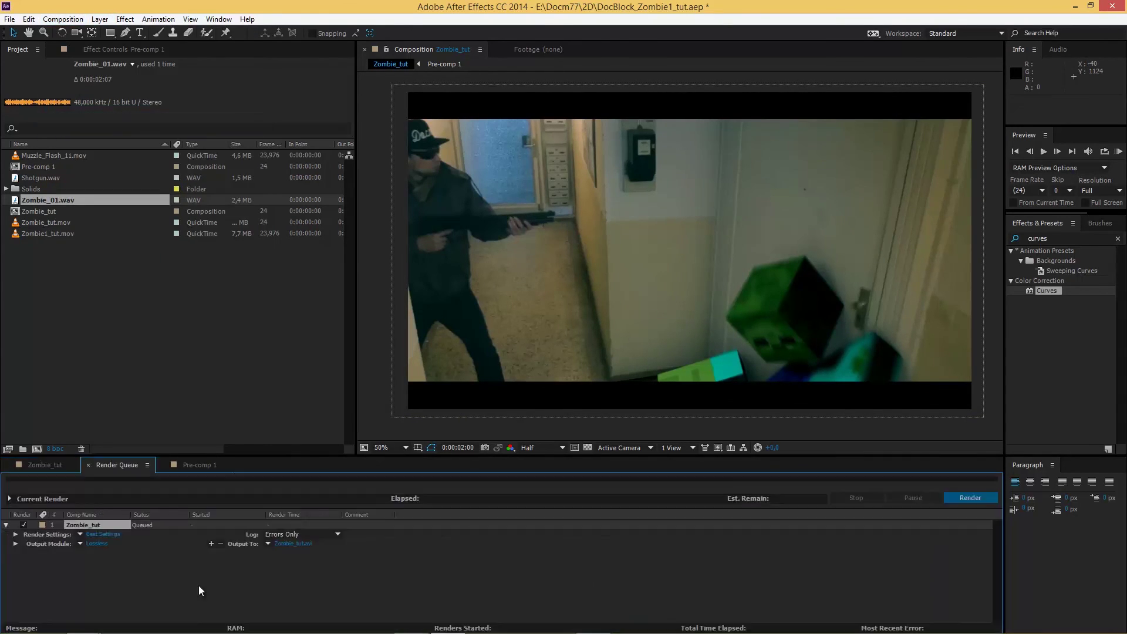
{"action": "left_click", "coordinate": [102, 552]}
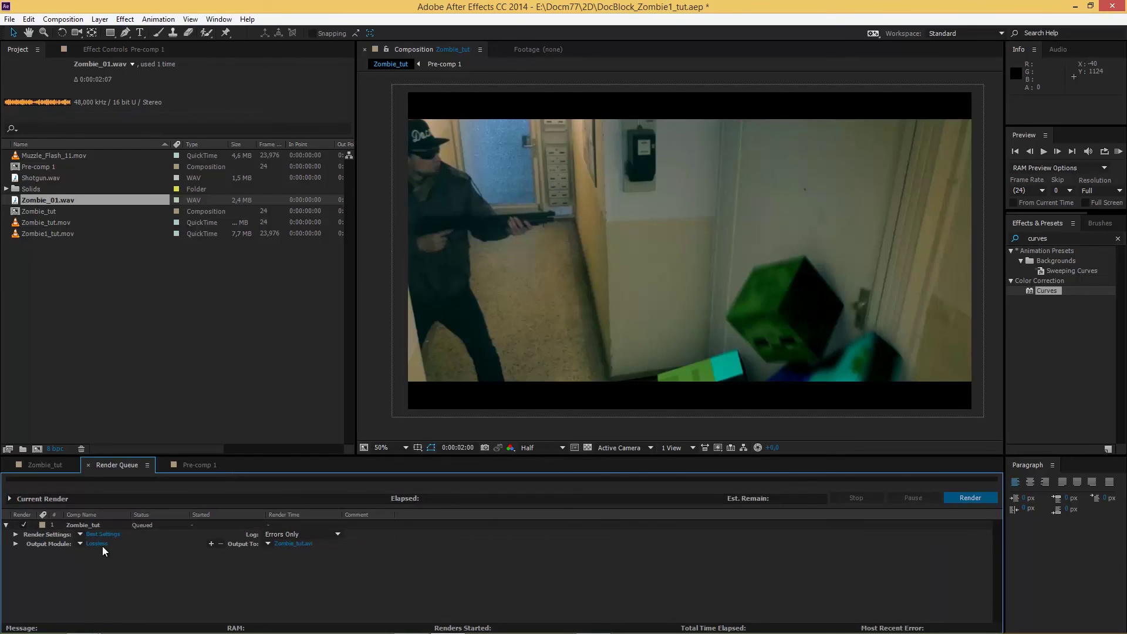
{"action": "left_click", "coordinate": [99, 543]}
{"action": "left_click", "coordinate": [585, 177]}
{"action": "left_click", "coordinate": [514, 319]}
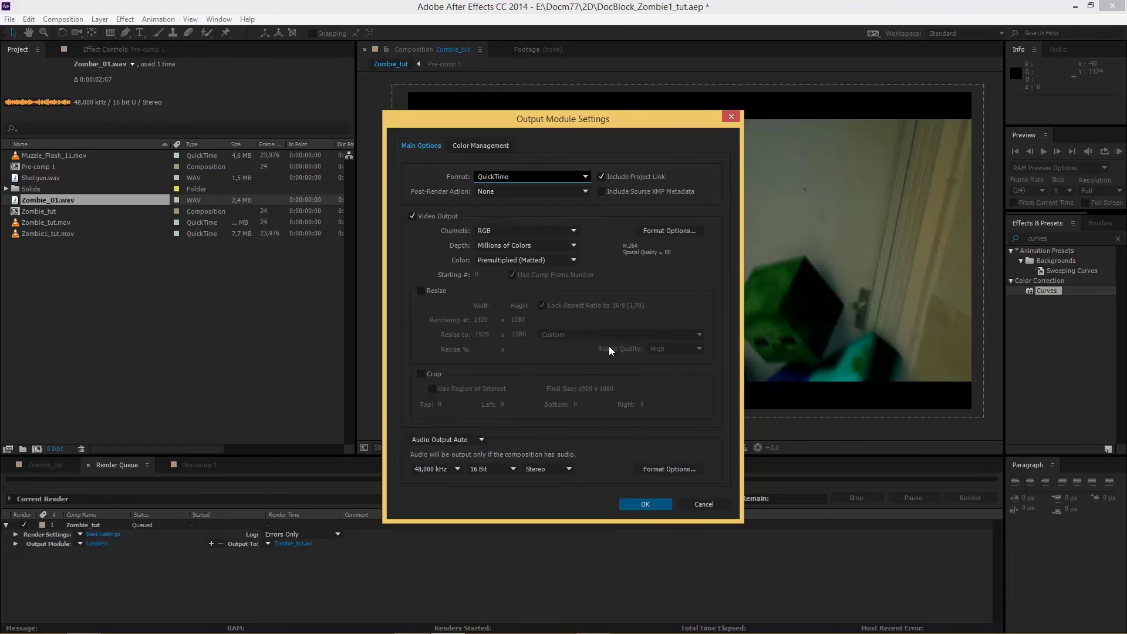
- Set the H.264 video quality to 100 and accept the output module settings
{"action": "left_click", "coordinate": [654, 232]}
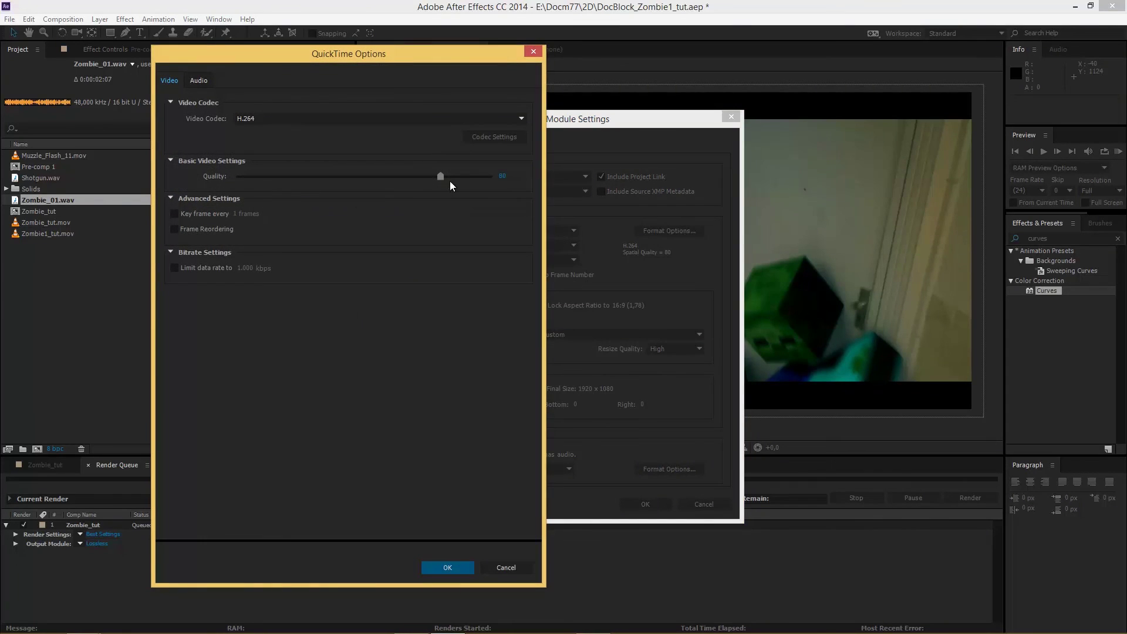
{"action": "left_click_drag", "start_coordinate": [446, 178], "coordinate": [519, 179]}
{"action": "left_click", "coordinate": [450, 568]}
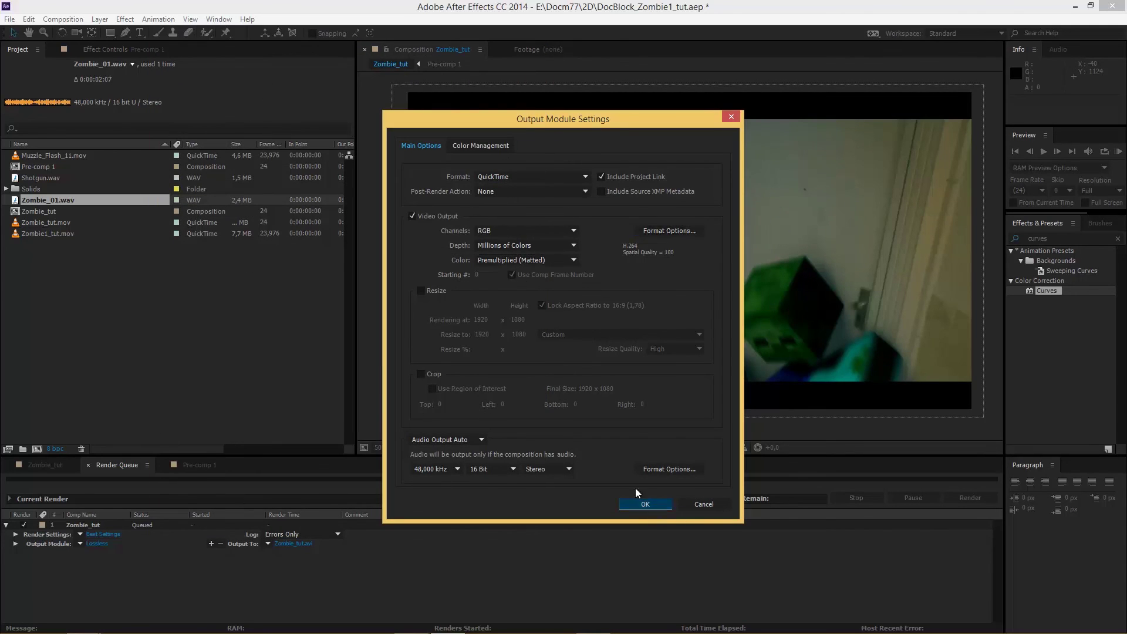
{"action": "left_click", "coordinate": [646, 504]}
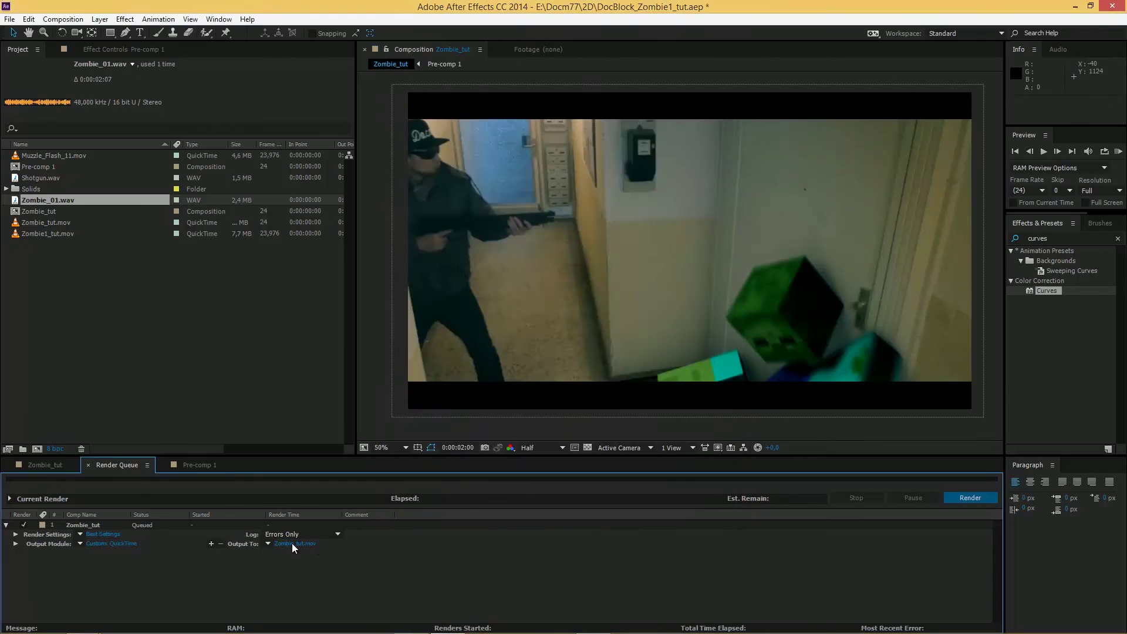
- Set the output file name to Zombie_tut_01_final.mov and start rendering the composition
{"action": "left_click", "coordinate": [293, 544]}
{"action": "double_click", "coordinate": [234, 113]}
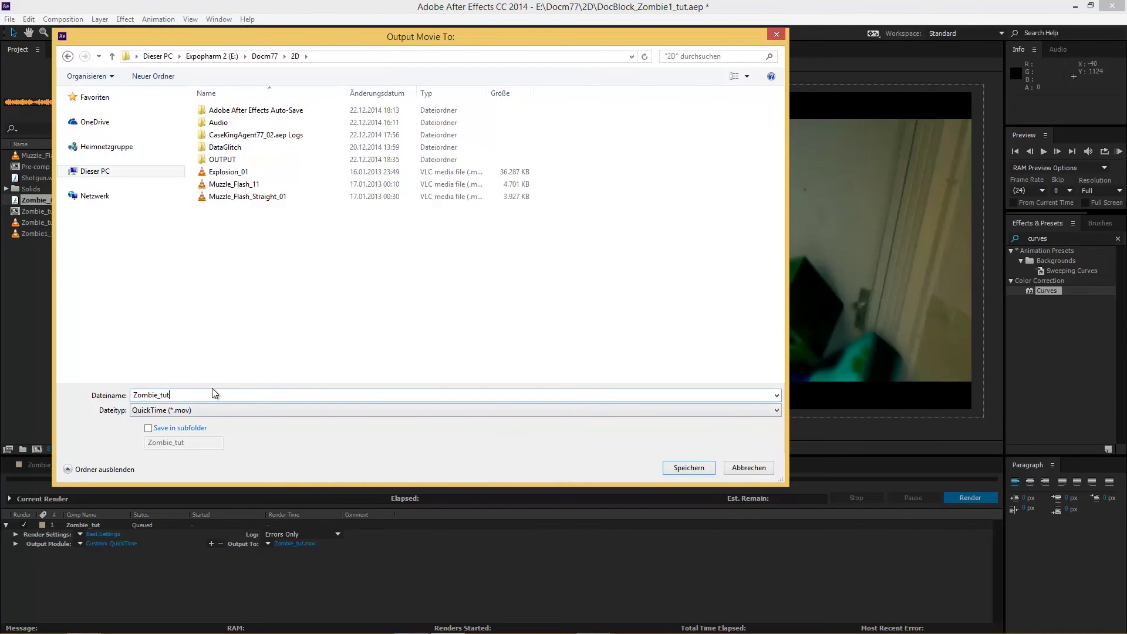
{"action": "left_click", "coordinate": [686, 468]}
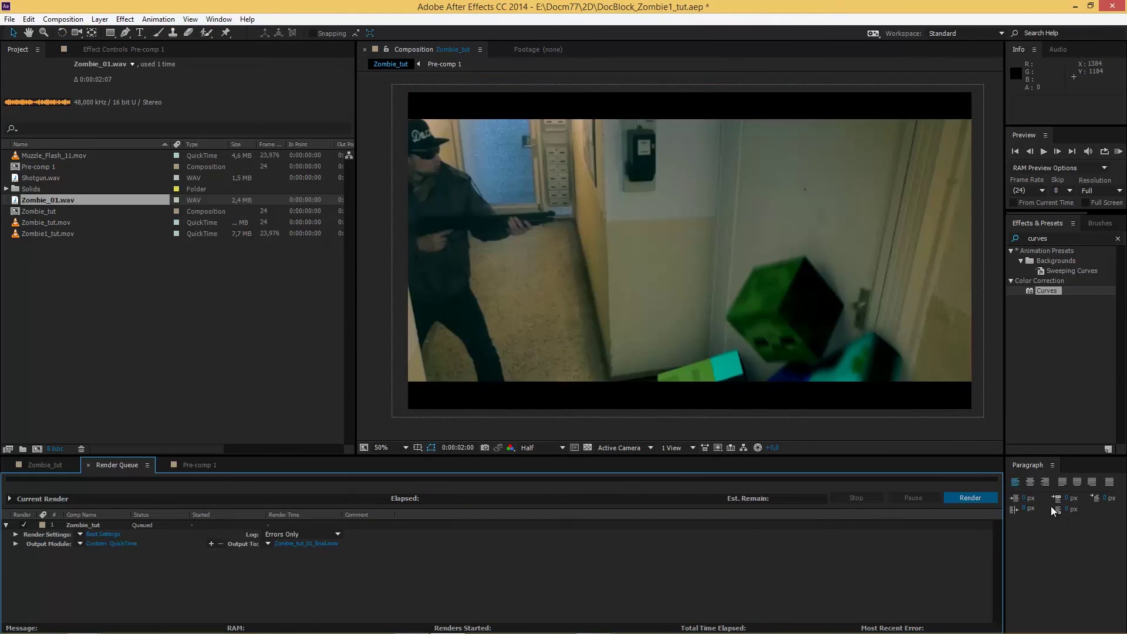
{"action": "left_click", "coordinate": [971, 498]}
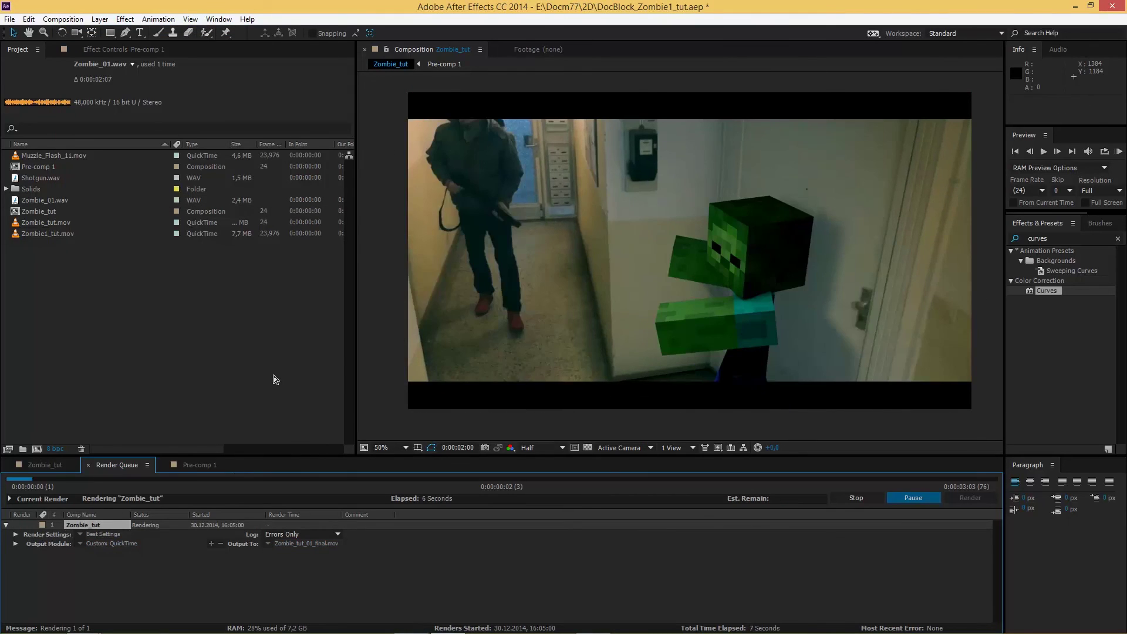